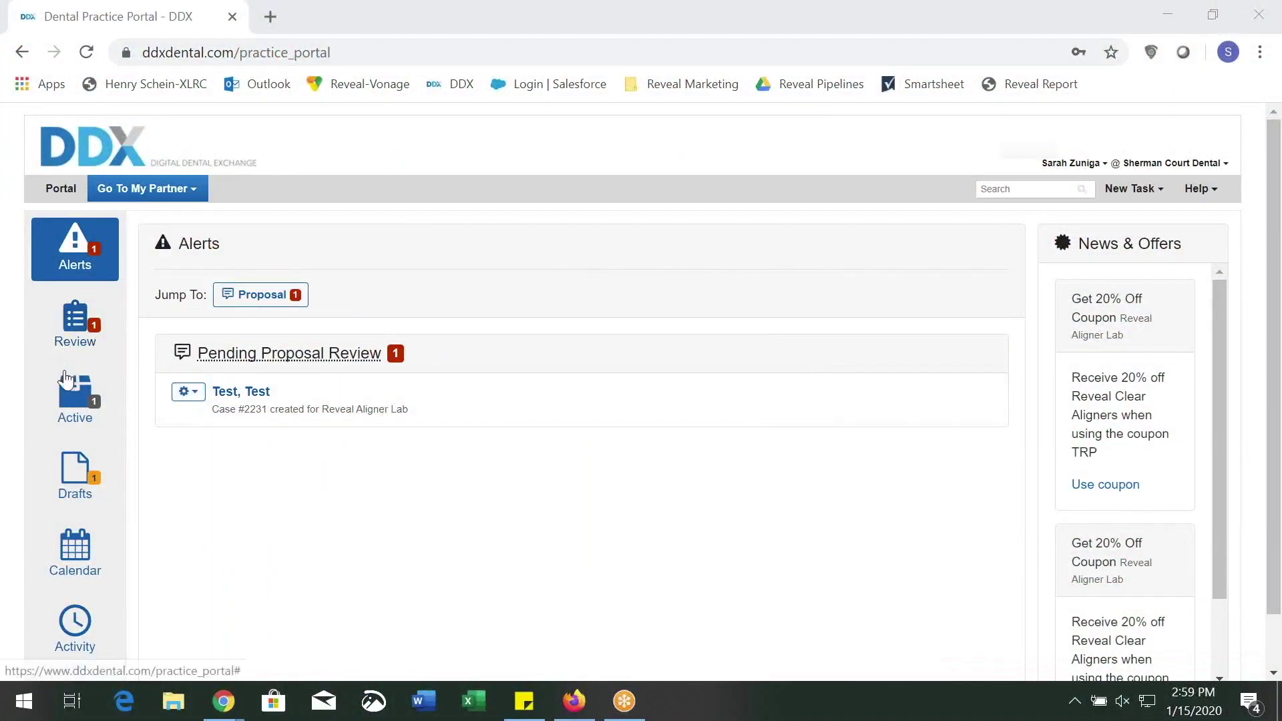
- Look through the active cases and draft cases in the practice portal, and return to the alerts
{"action": "left_click", "coordinate": [78, 421]}
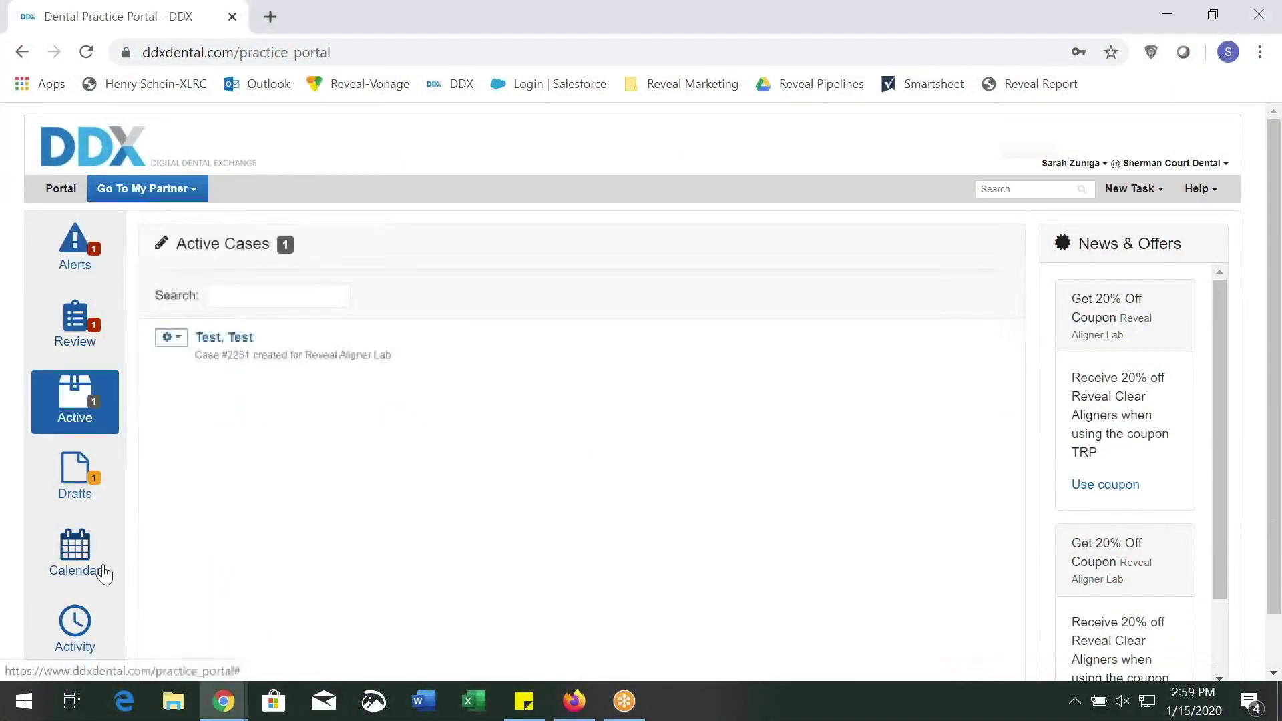
{"action": "left_click", "coordinate": [81, 479]}
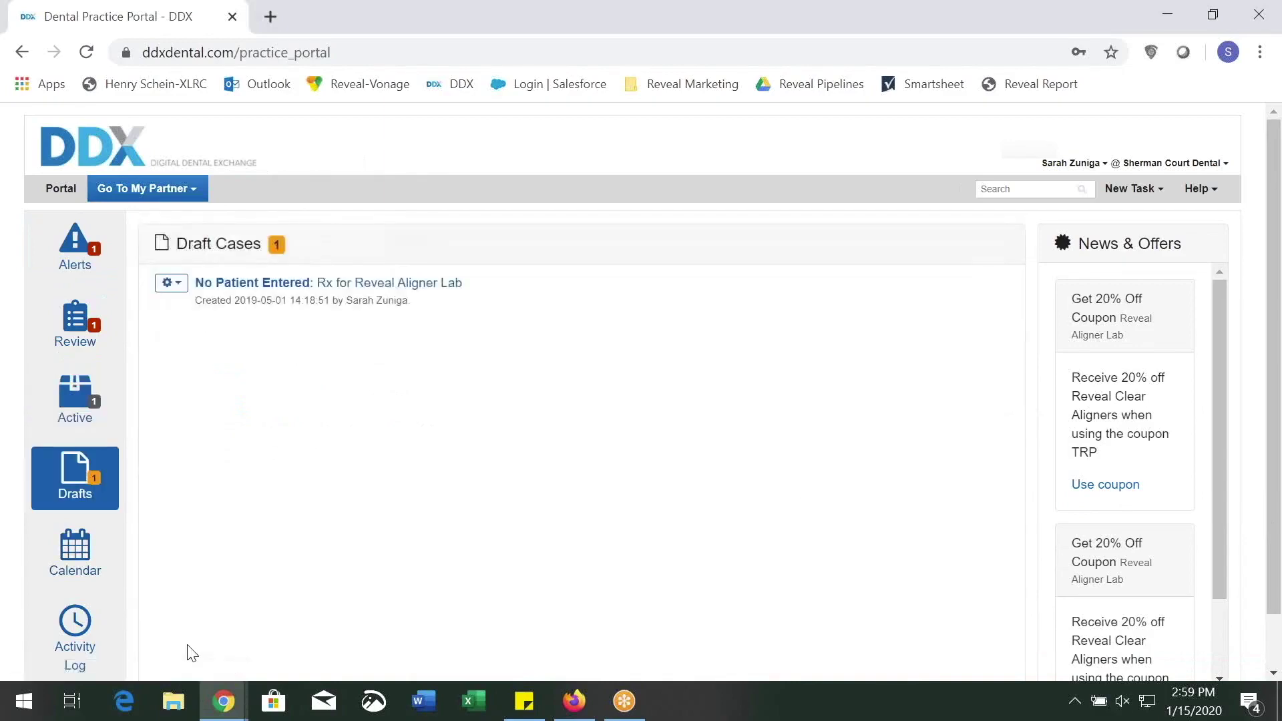
{"action": "left_click", "coordinate": [85, 262]}
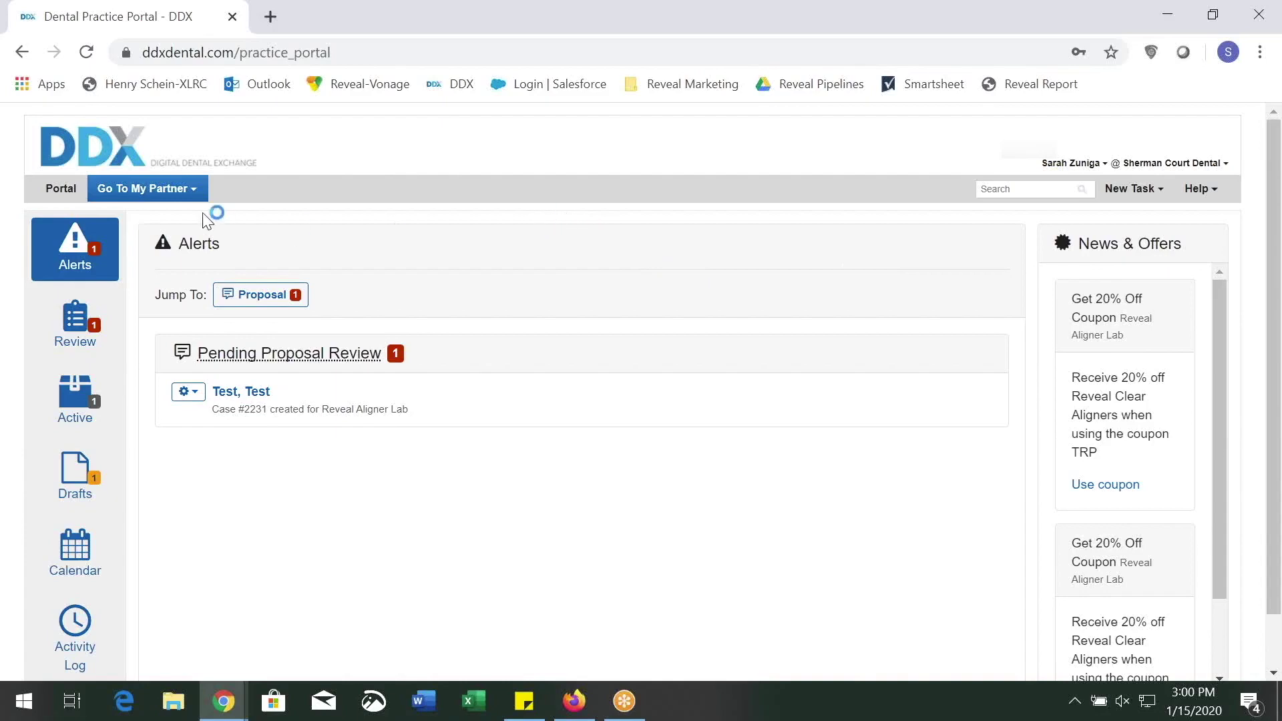
- Go to the Reveal Aligner Lab partner dashboard and browse its Document Center and Educational Videos
{"action": "left_click", "coordinate": [167, 195]}
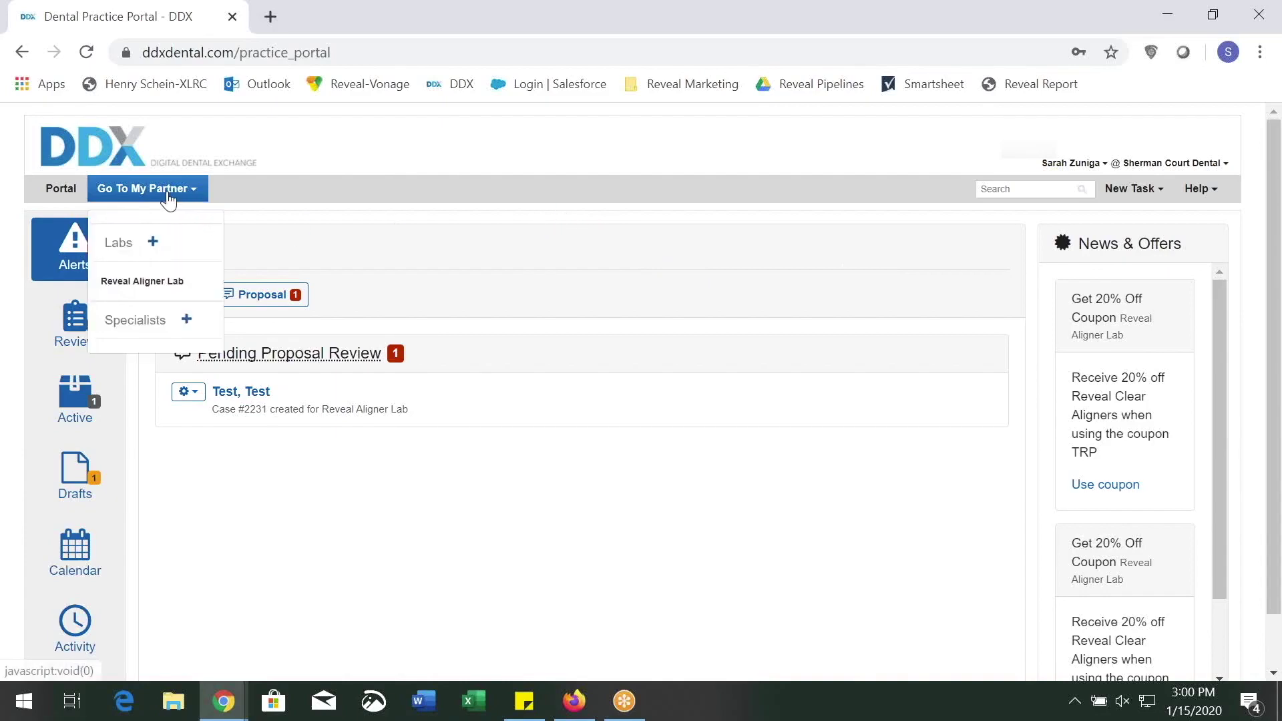
{"action": "left_click", "coordinate": [177, 283]}
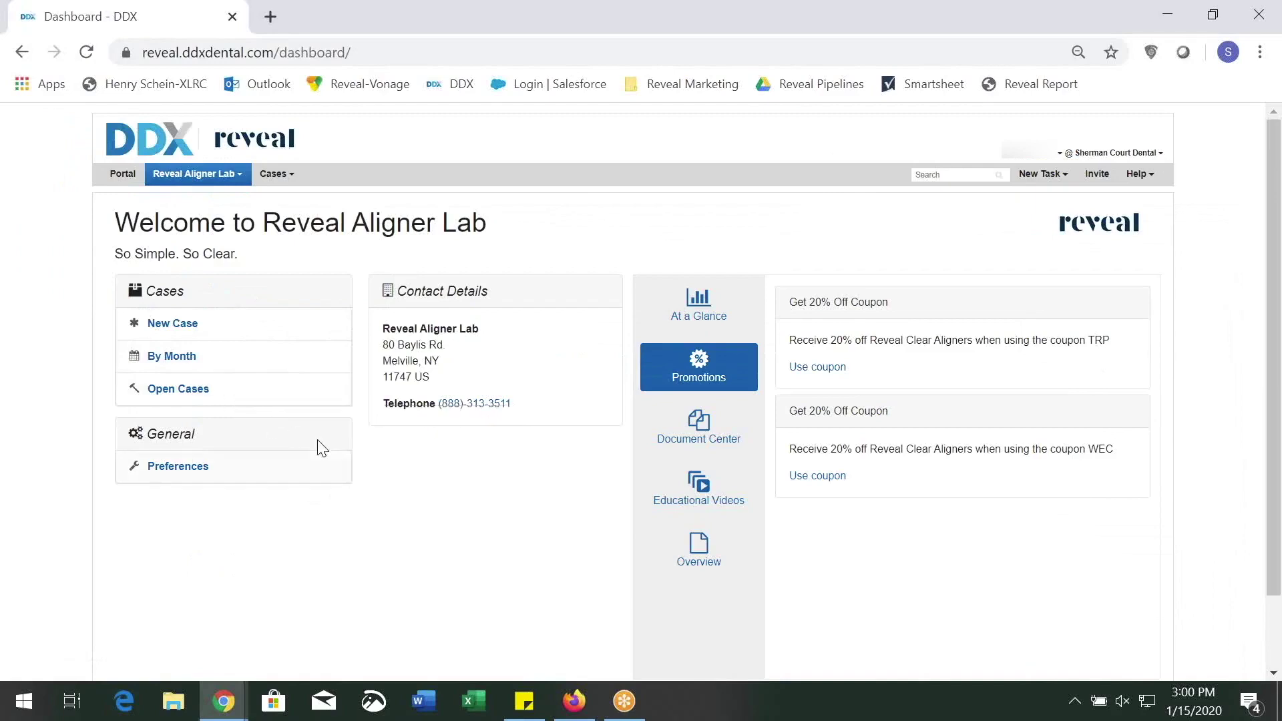
{"action": "left_click", "coordinate": [728, 437]}
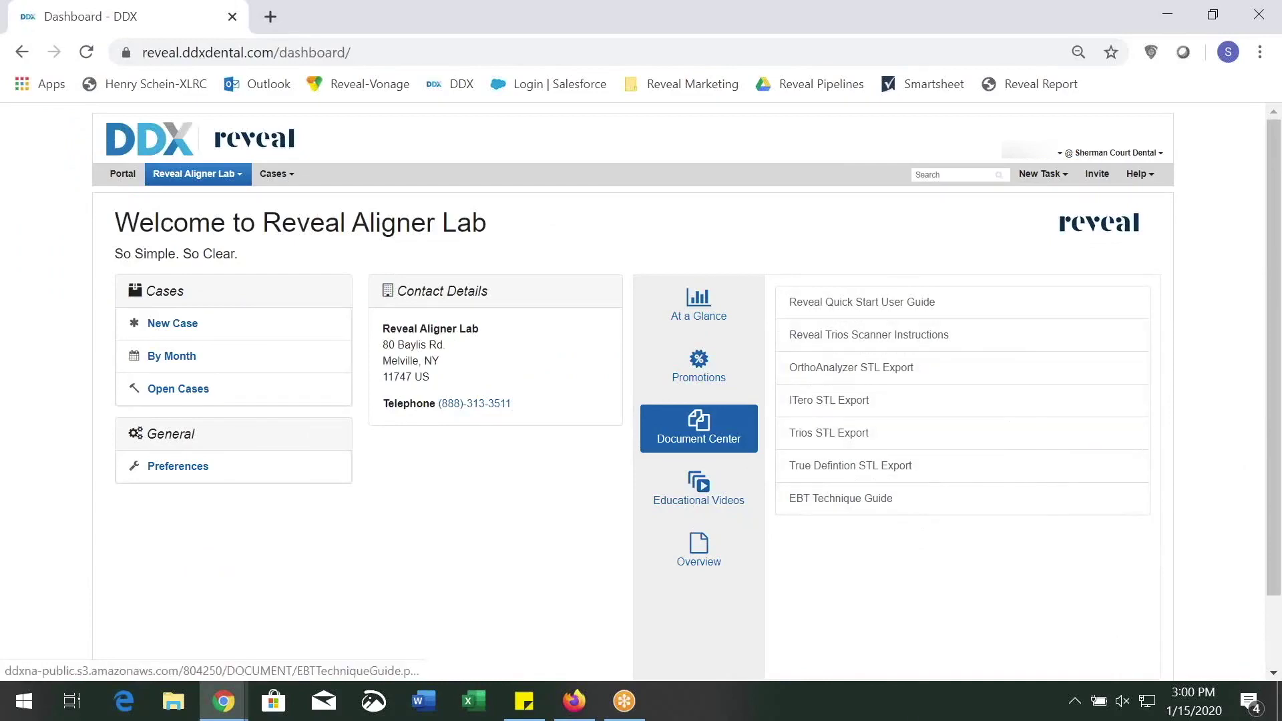
{"action": "left_click", "coordinate": [701, 500]}
{"action": "scroll", "coordinate": [1036, 395], "scroll_direction": "down", "scroll_amount": 5}
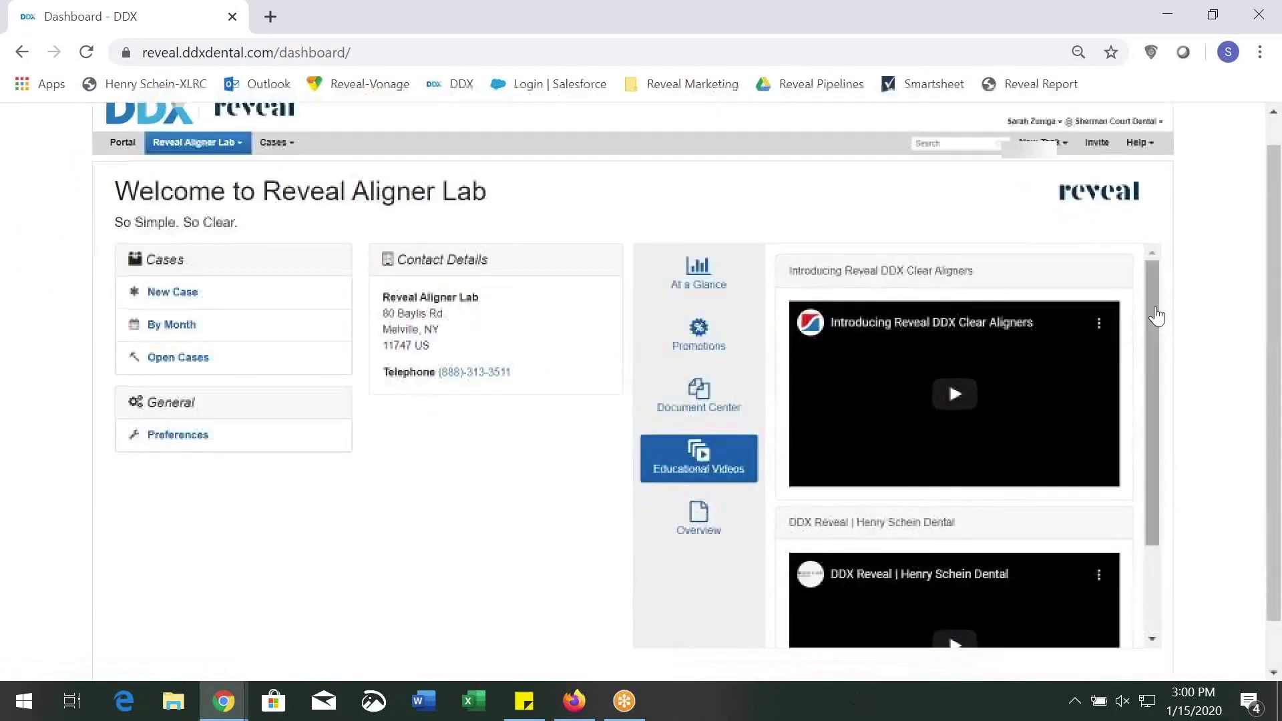
{"action": "scroll", "coordinate": [1068, 372], "scroll_direction": "up", "scroll_amount": 3}
{"action": "scroll", "coordinate": [1066, 361], "scroll_direction": "up", "scroll_amount": 2}
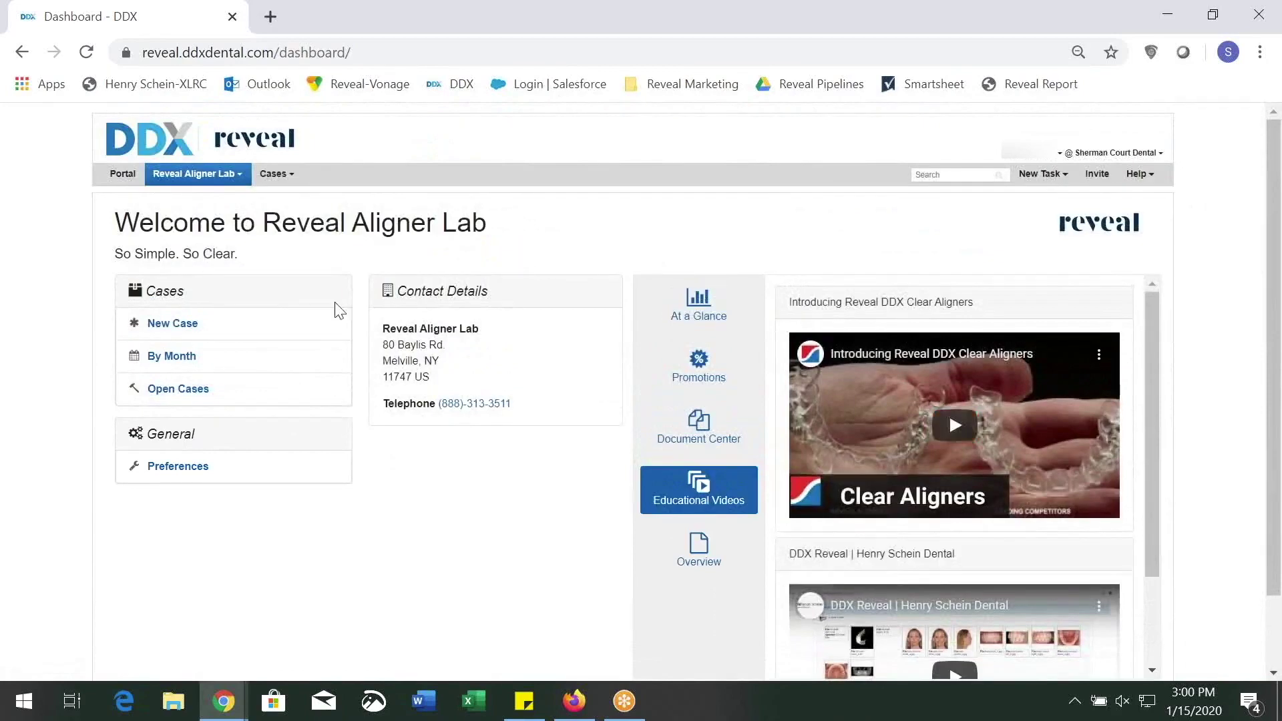
- Start a new case and fill in the patient details: first and last name, gender Female, patient chart Test, and birth date
{"action": "left_click", "coordinate": [190, 337]}
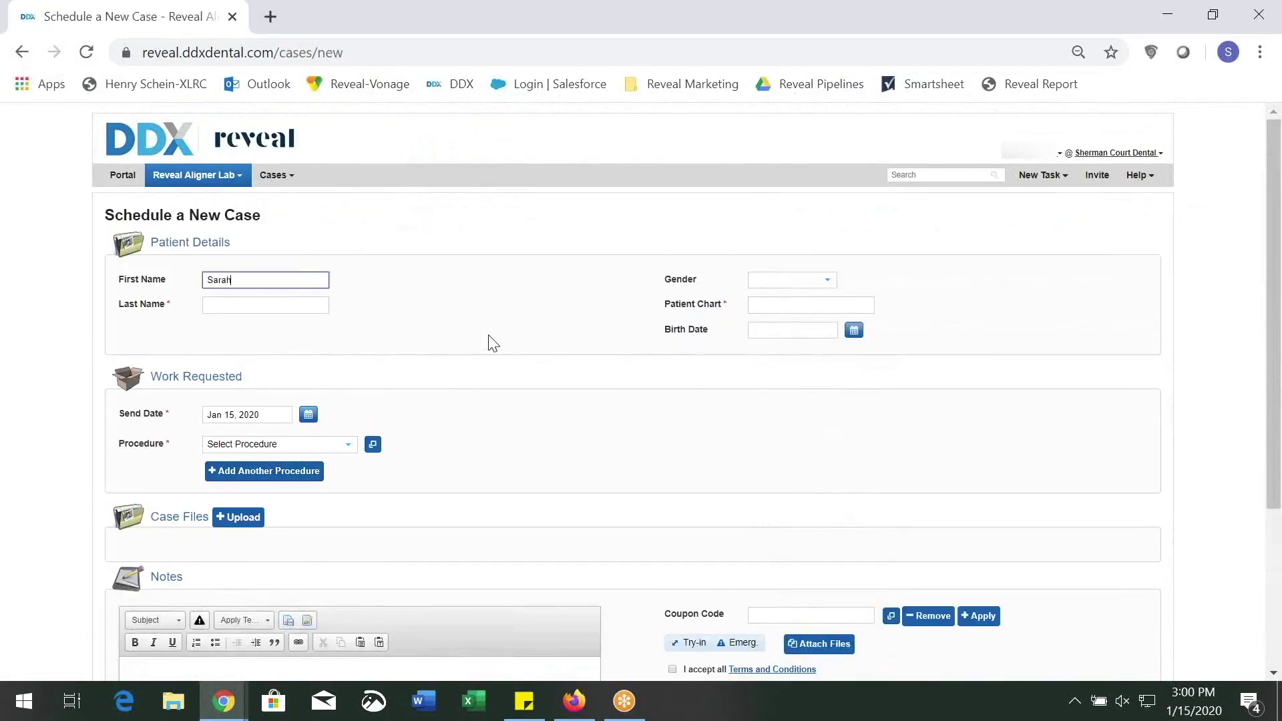
{"action": "key", "text": "Tab"}
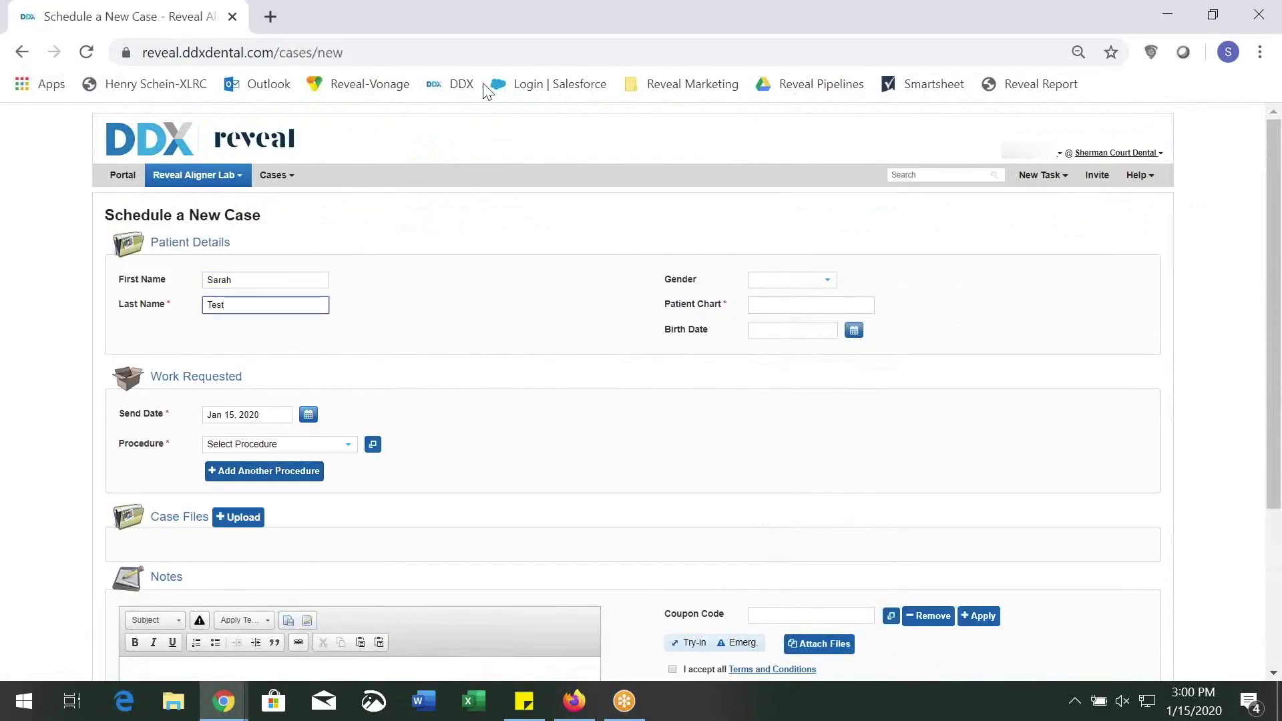
{"action": "left_click", "coordinate": [760, 281]}
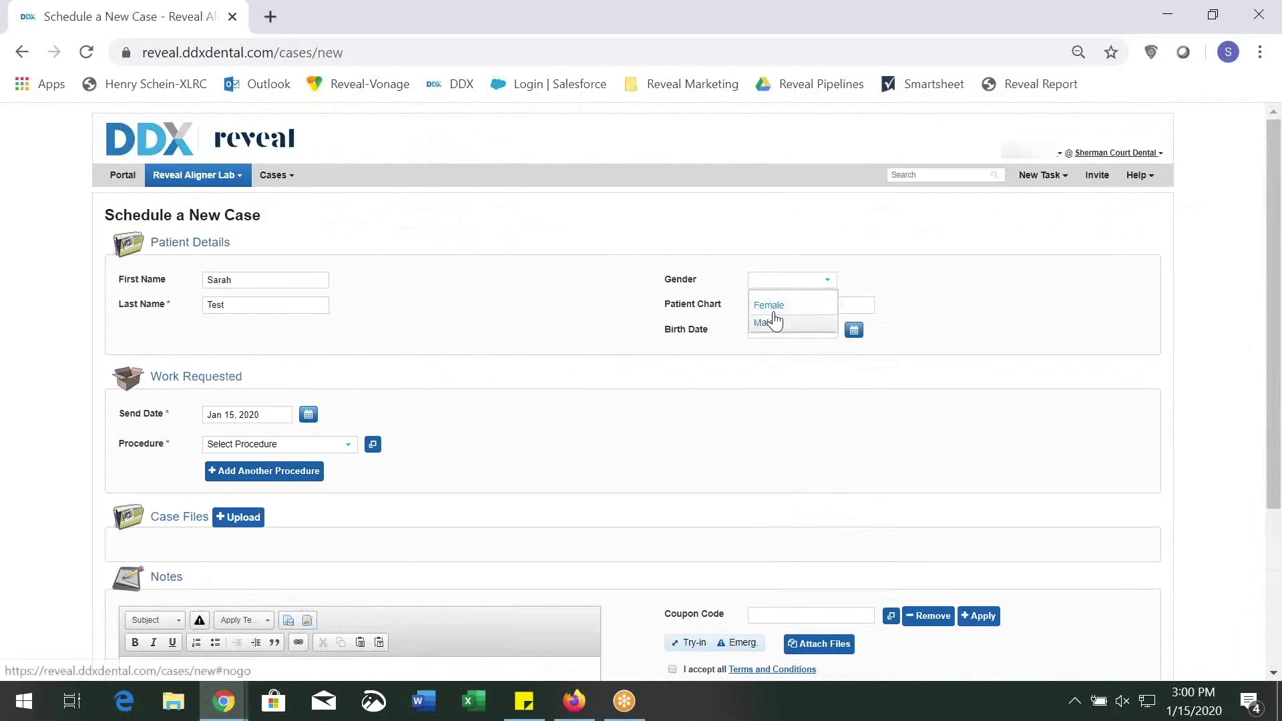
{"action": "left_click", "coordinate": [792, 302]}
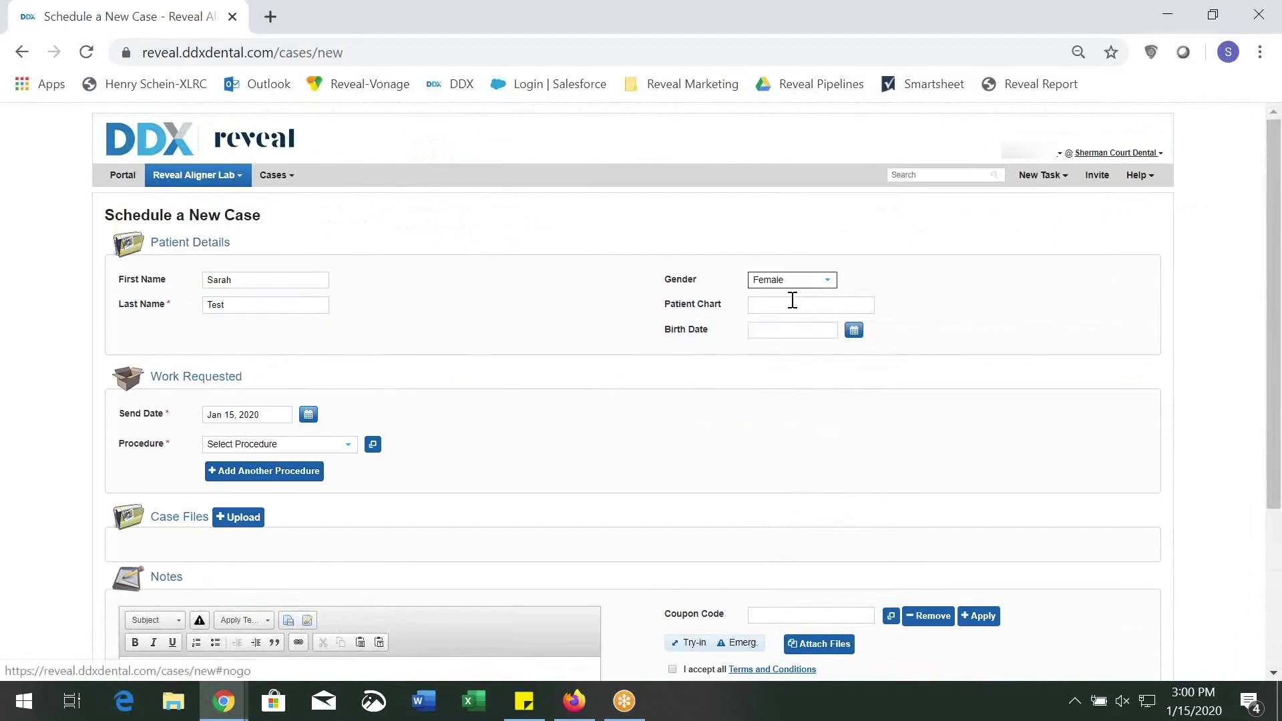
{"action": "left_click", "coordinate": [792, 301]}
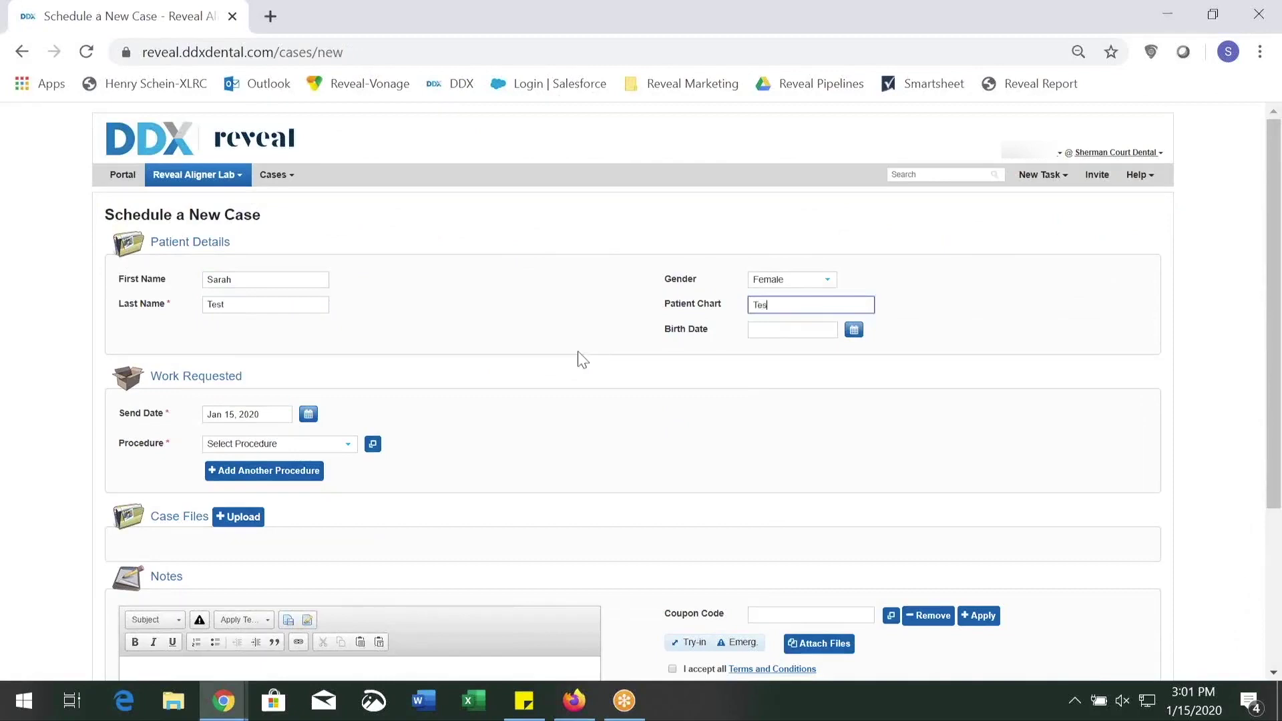
{"action": "left_click", "coordinate": [724, 372]}
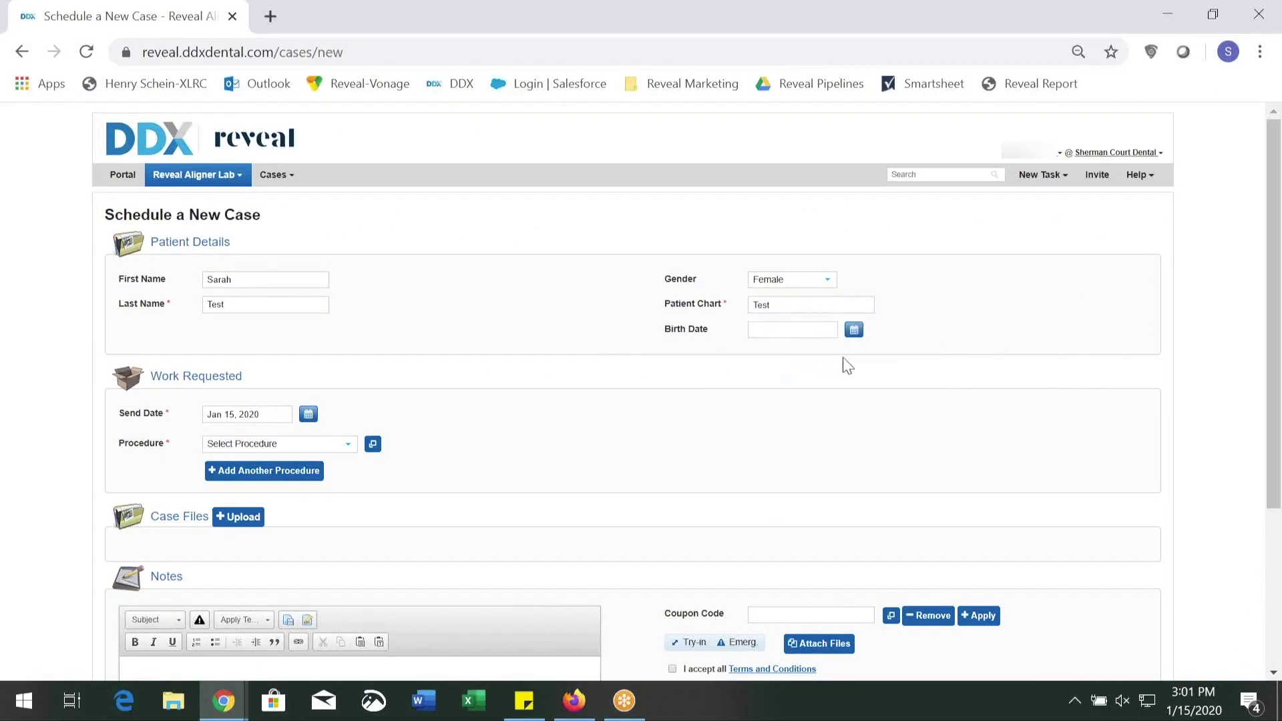
{"action": "left_click", "coordinate": [855, 330]}
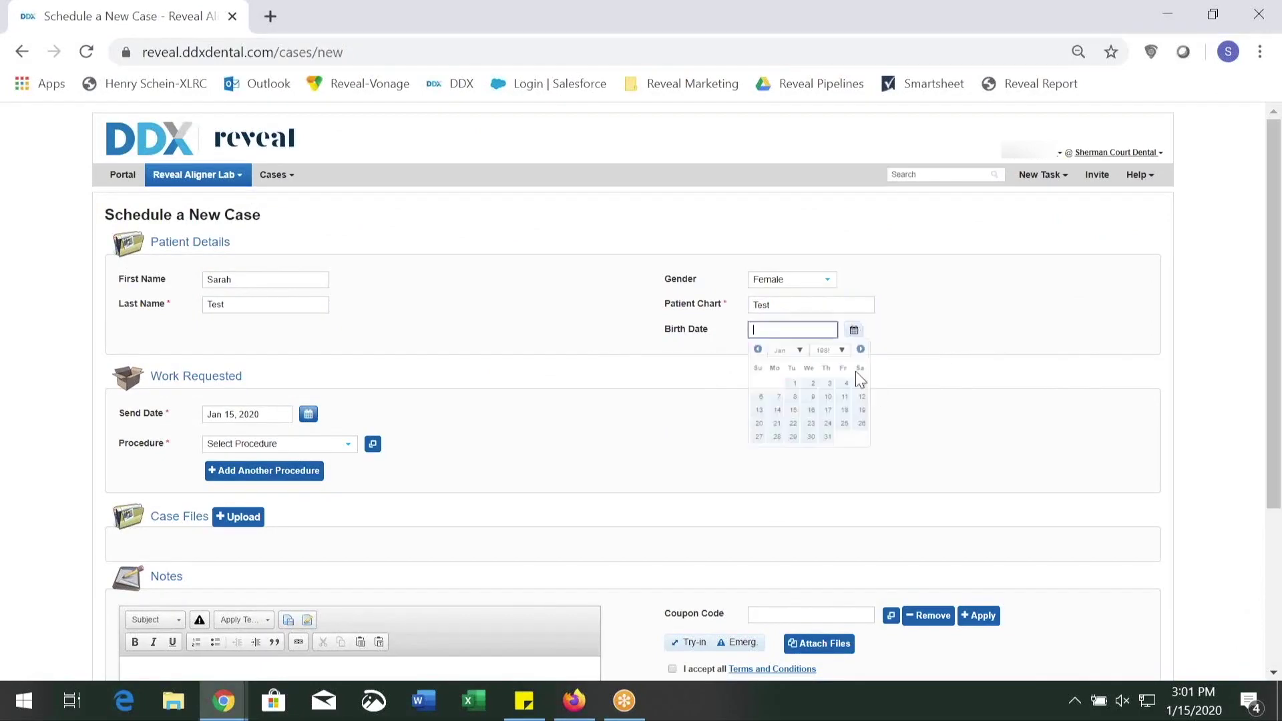
{"action": "left_click", "coordinate": [811, 410]}
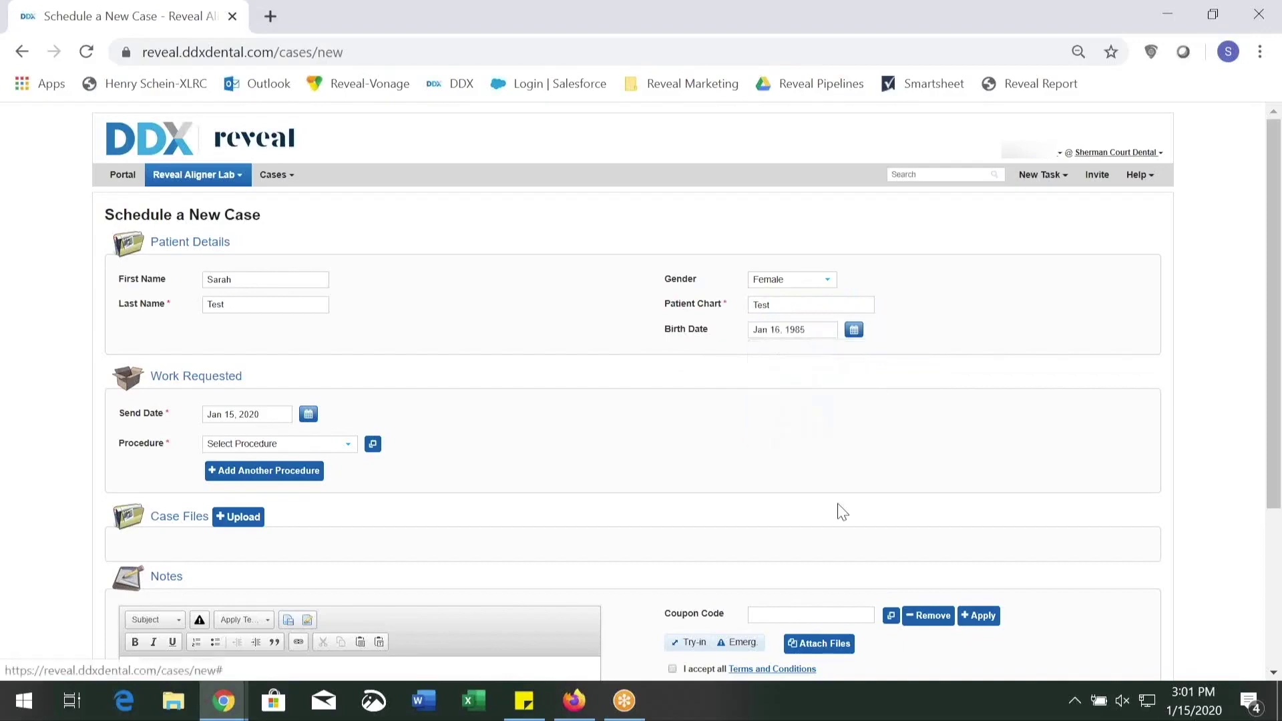
- Review the available procedures and choose Reveal Clear Aligners as the requested work
{"action": "left_click", "coordinate": [271, 445]}
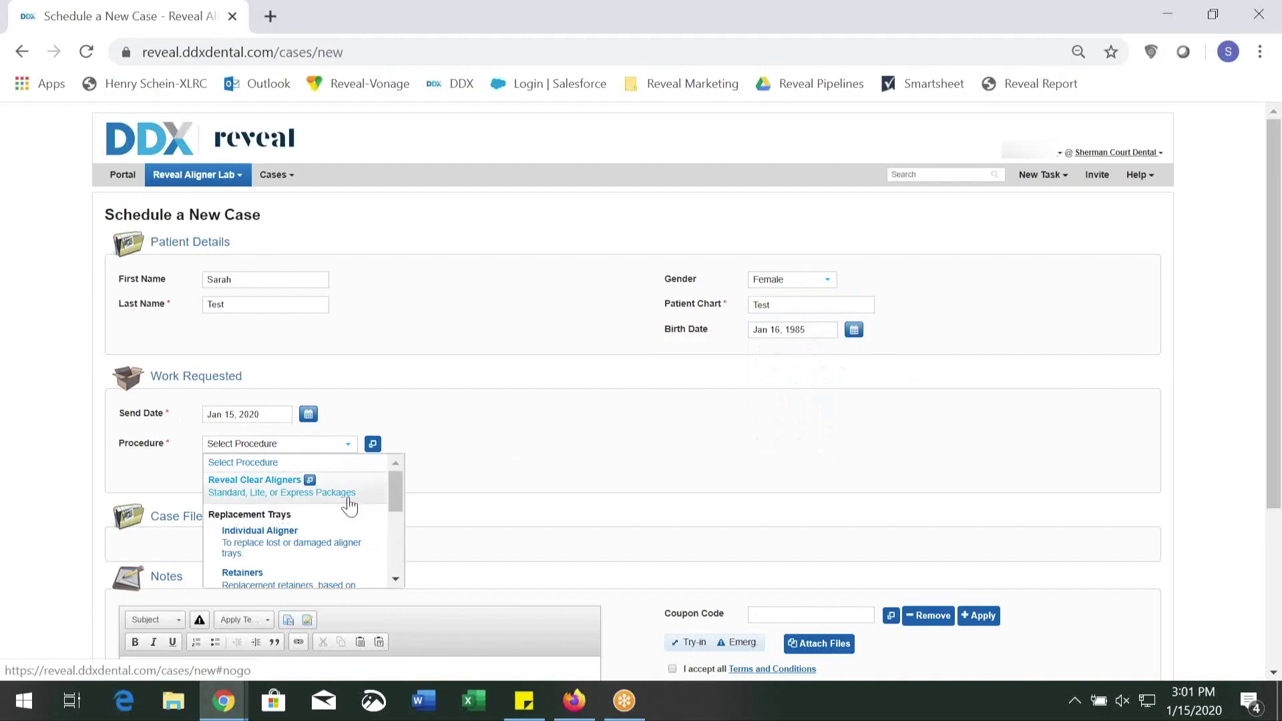
{"action": "left_click_drag", "start_coordinate": [394, 500], "coordinate": [395, 510]}
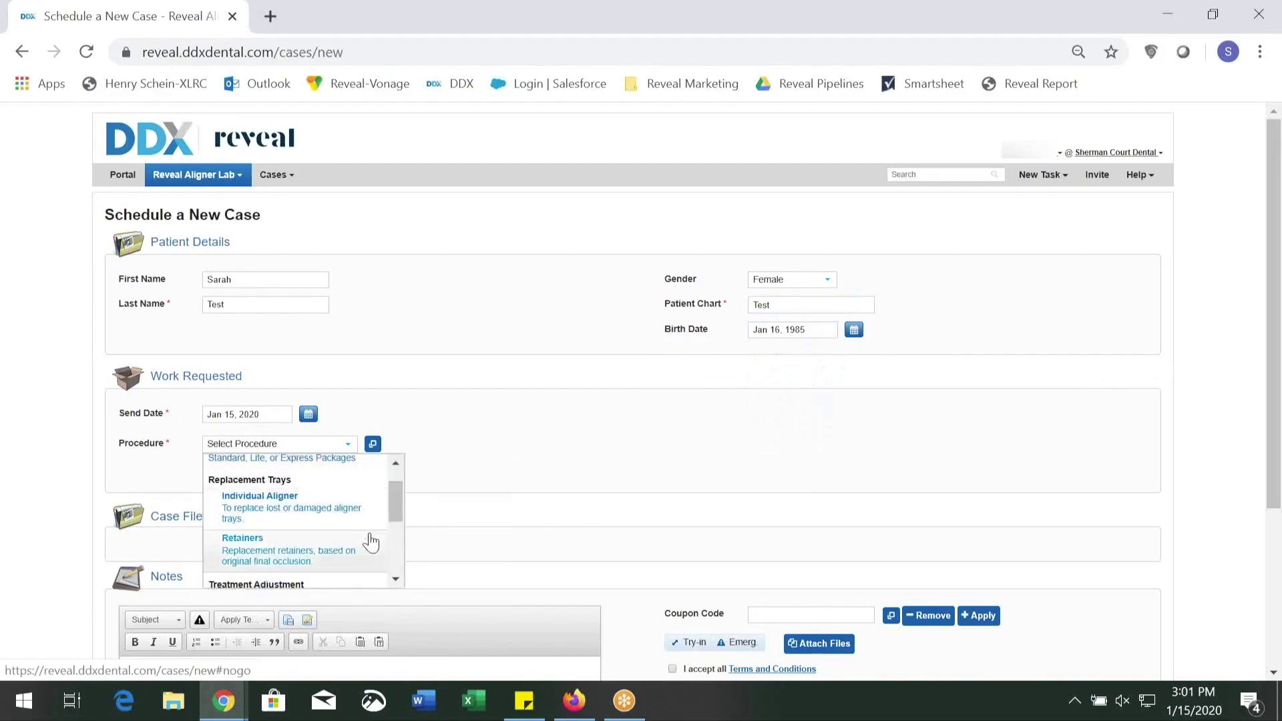
{"action": "scroll", "coordinate": [346, 545], "scroll_direction": "down", "scroll_amount": 3}
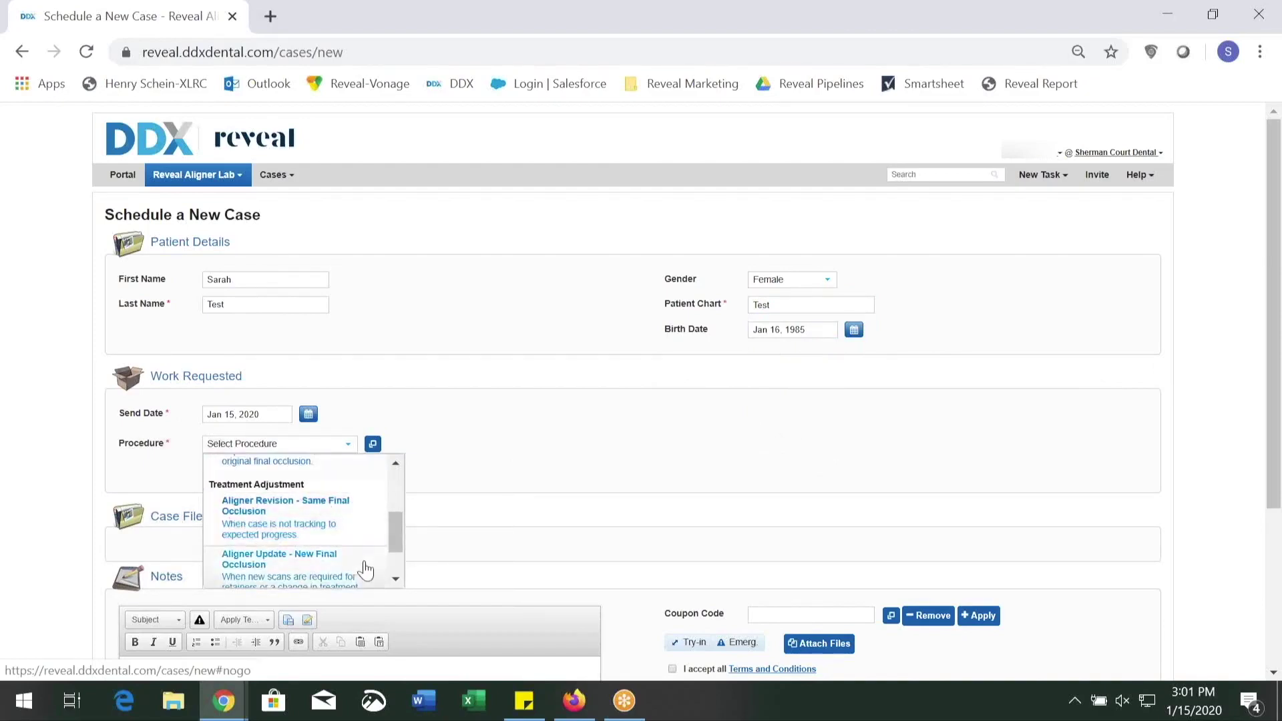
{"action": "scroll", "coordinate": [366, 569], "scroll_direction": "down", "scroll_amount": 2}
{"action": "scroll", "coordinate": [369, 570], "scroll_direction": "up", "scroll_amount": 5}
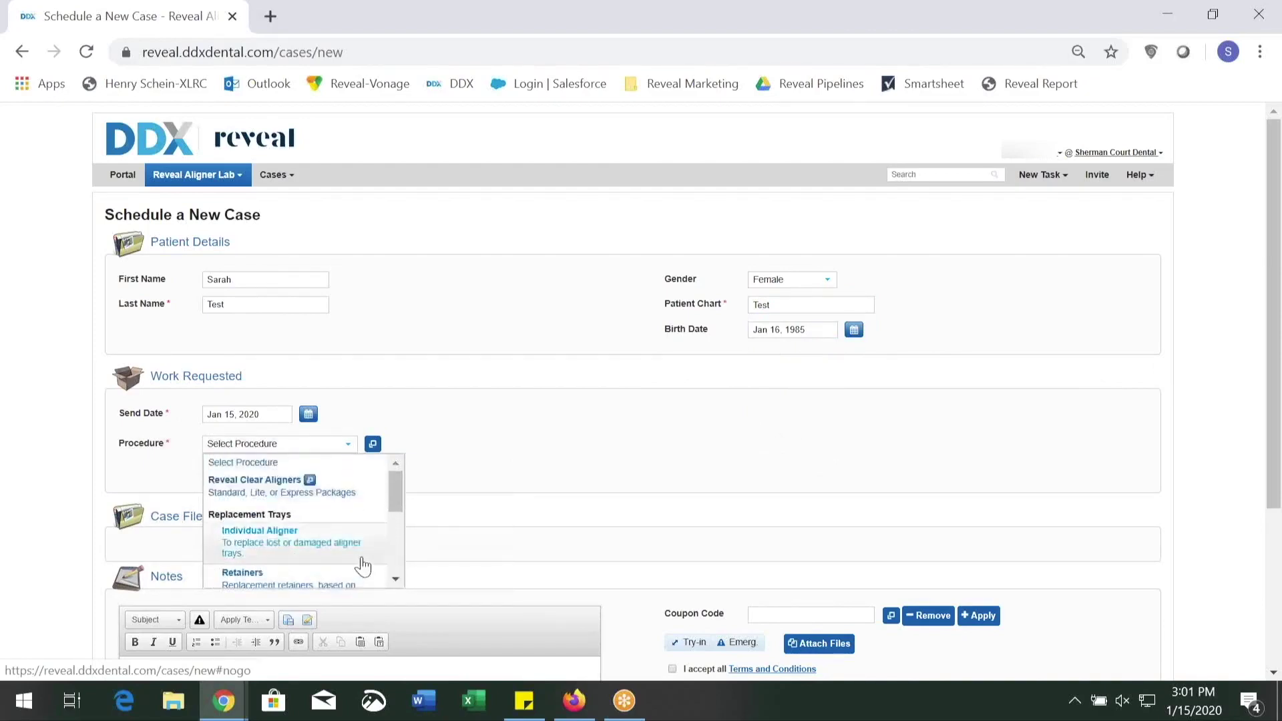
{"action": "left_click", "coordinate": [249, 489]}
- Enter Crowding as the patient's primary concern for the Reveal Clear Aligners procedure
{"action": "scroll", "coordinate": [410, 650], "scroll_direction": "down", "scroll_amount": 3}
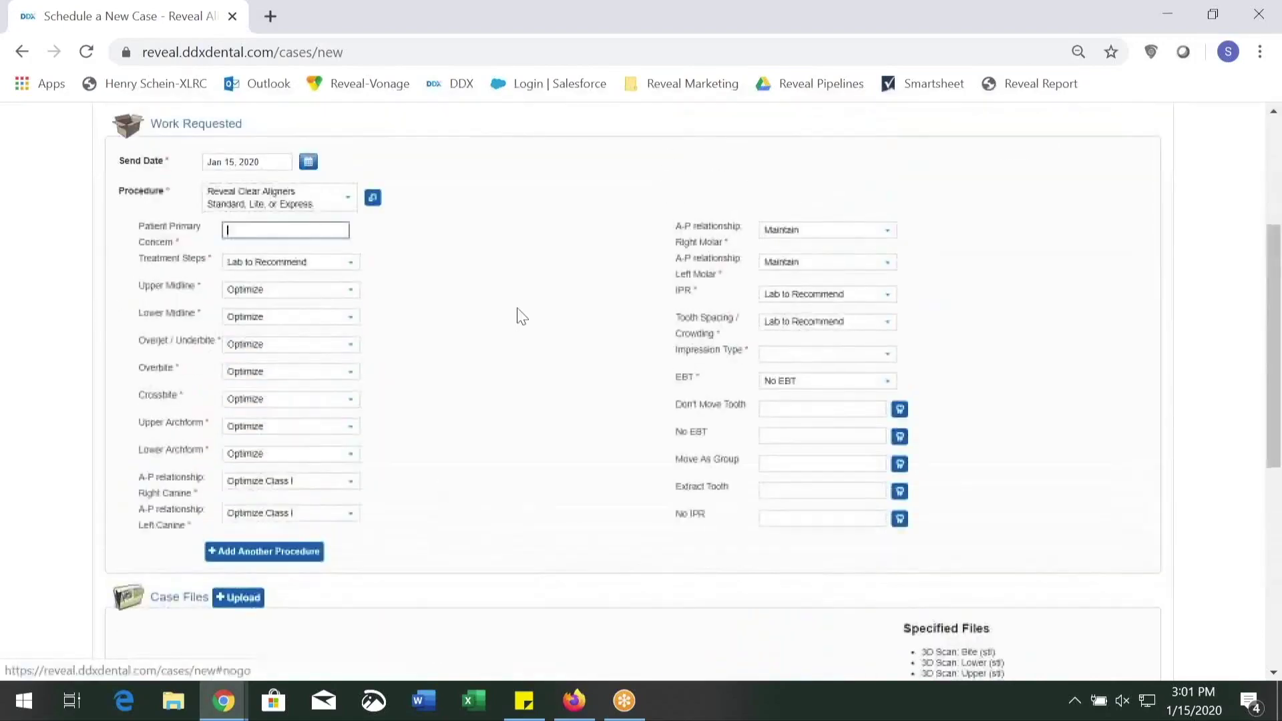
{"action": "left_click", "coordinate": [272, 225]}
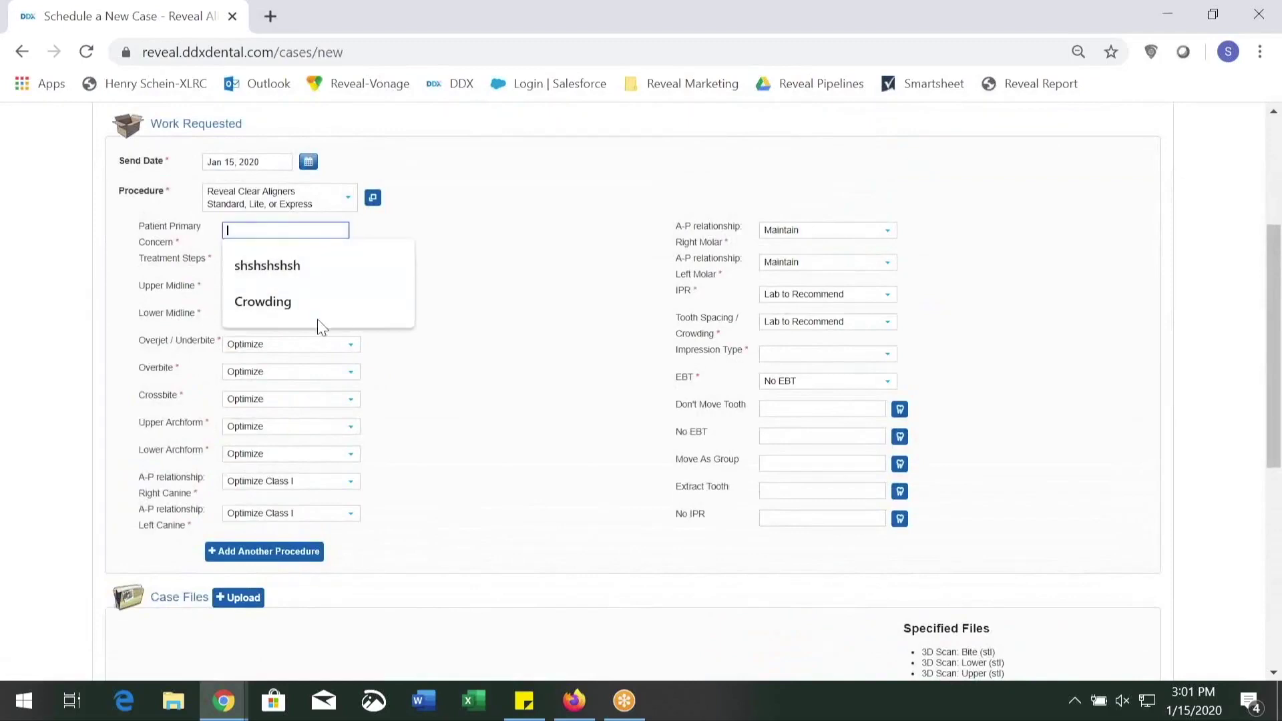
{"action": "left_click", "coordinate": [307, 313]}
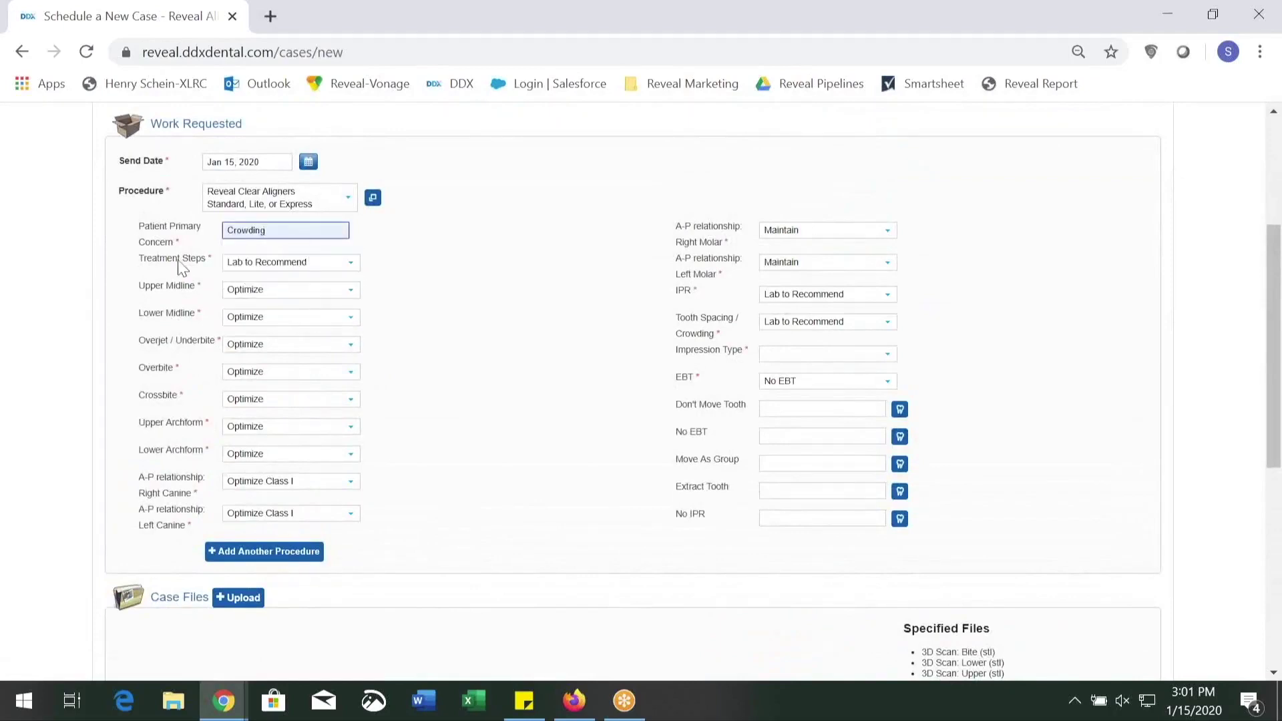
{"action": "left_click", "coordinate": [428, 304]}
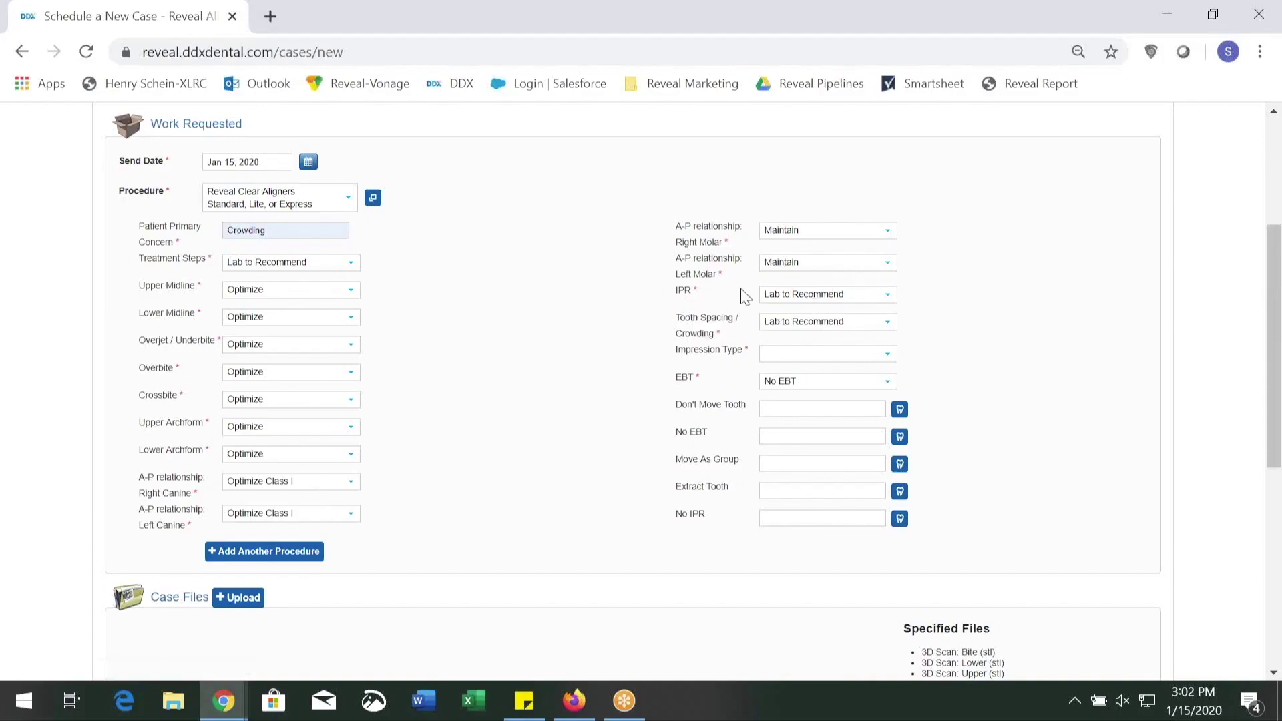
- Select Lab to Recommend for IPR and set the impression type to PVS Impression
{"action": "left_click", "coordinate": [788, 297]}
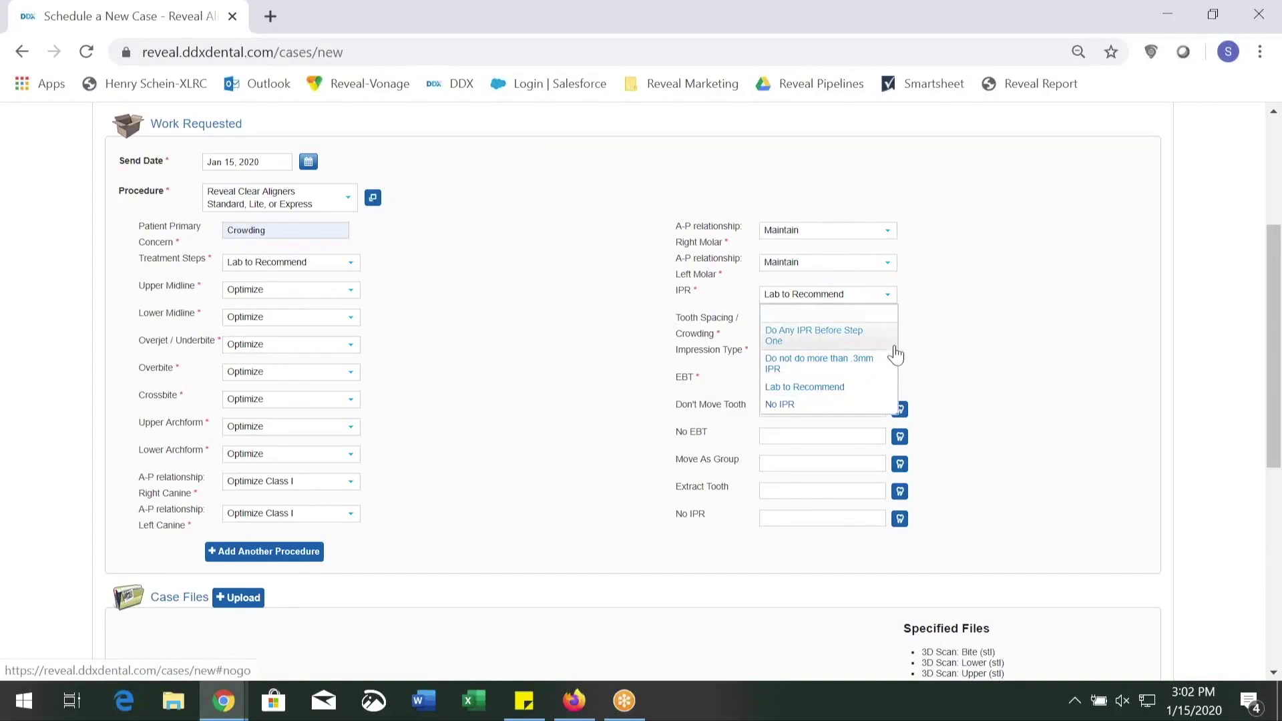
{"action": "left_click", "coordinate": [849, 386]}
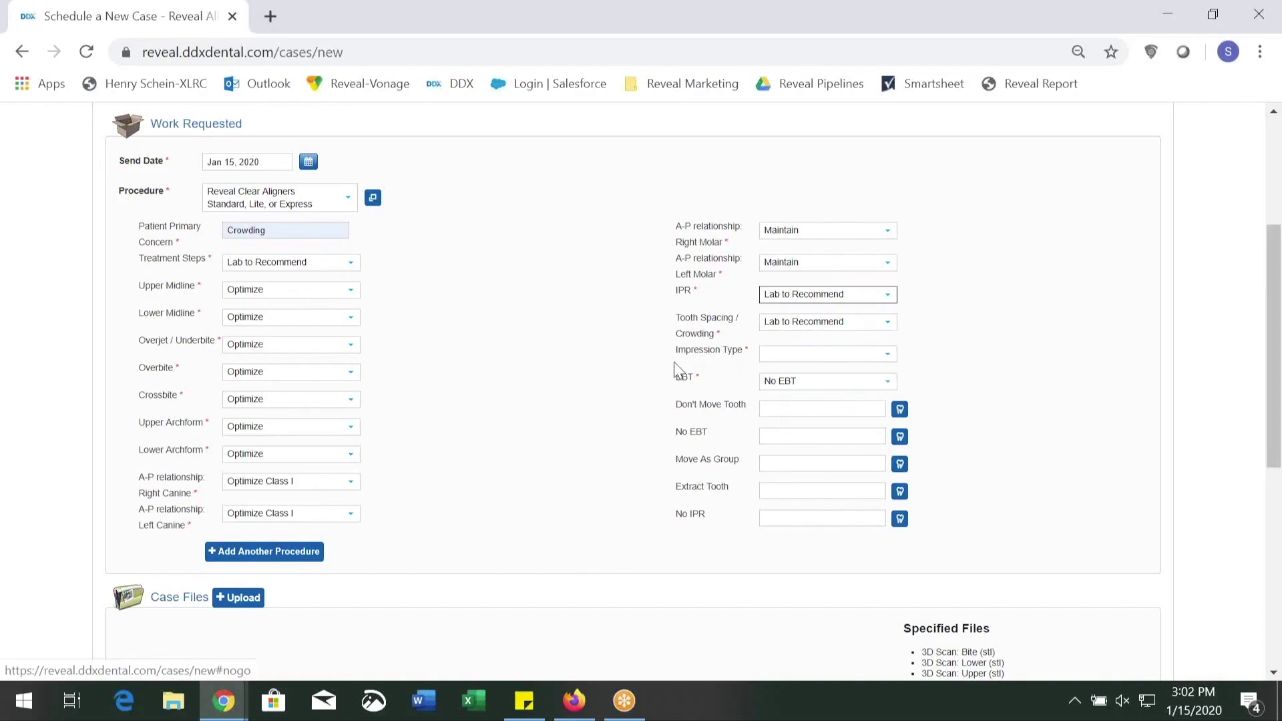
{"action": "left_click", "coordinate": [784, 359]}
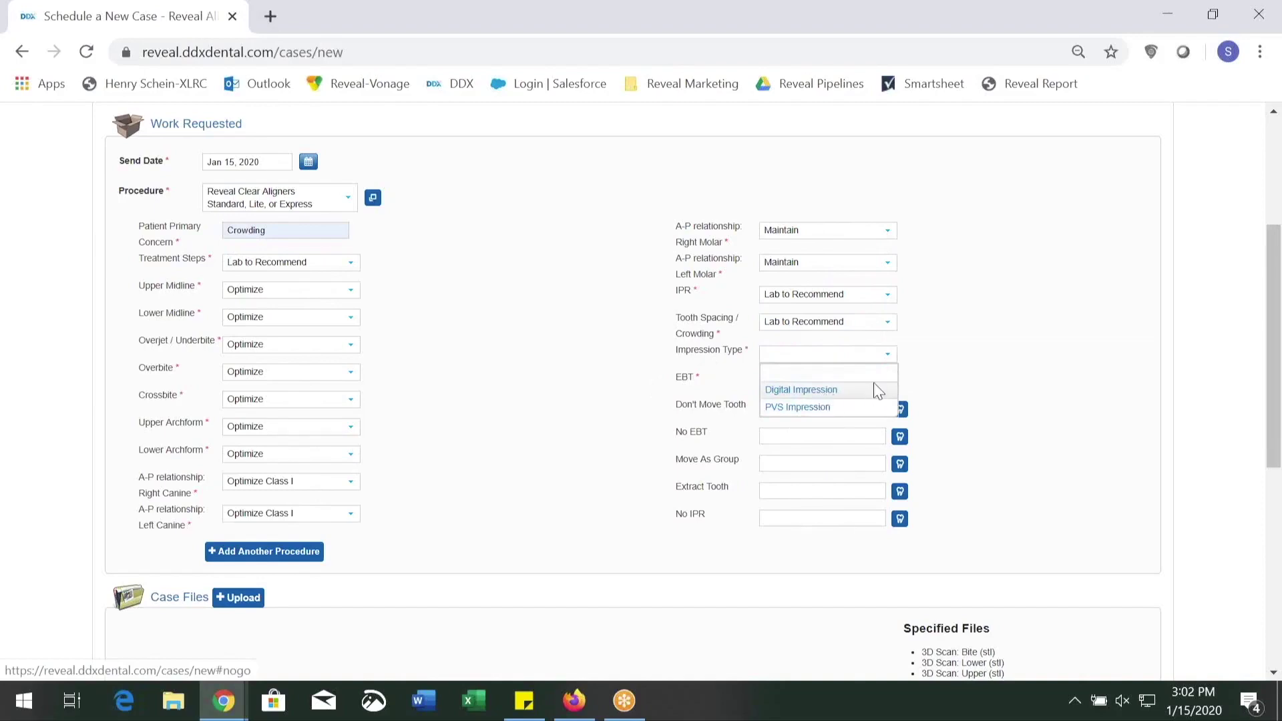
{"action": "left_click", "coordinate": [846, 412]}
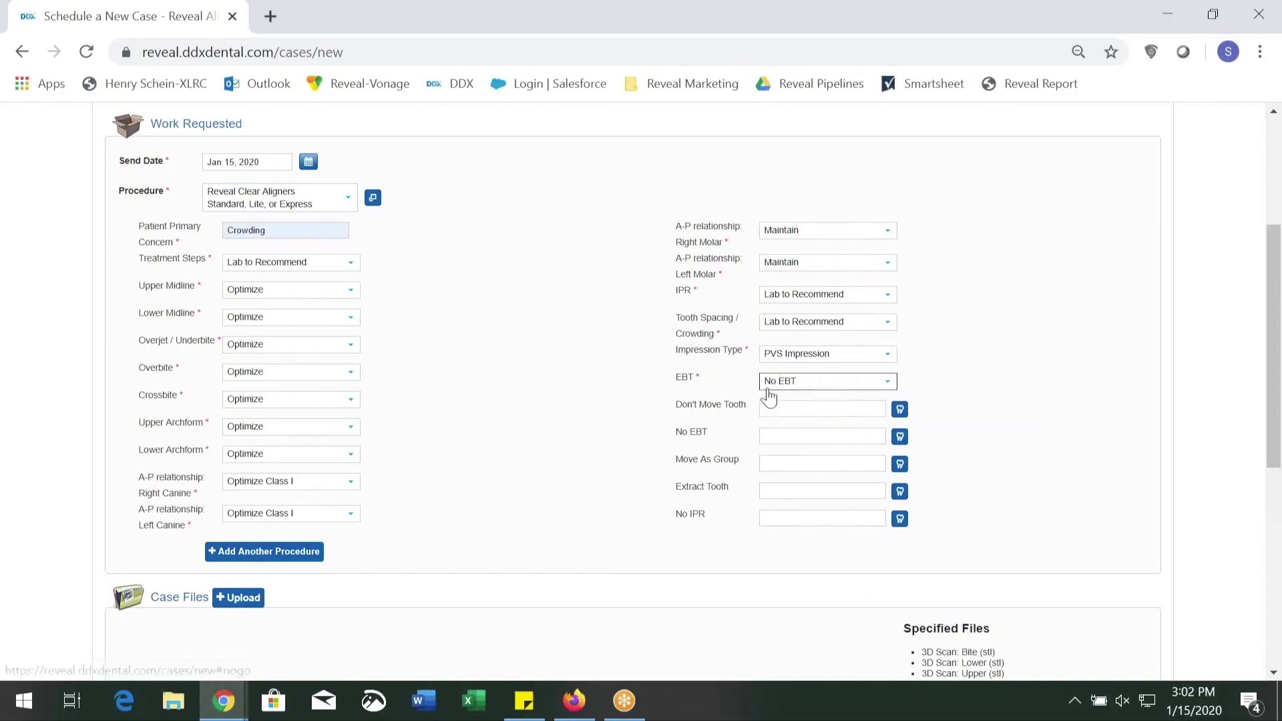
- In the Tooth Selector, mark tooth 8 as Do not move and tooth 28 as No EBT
{"action": "left_click", "coordinate": [902, 409]}
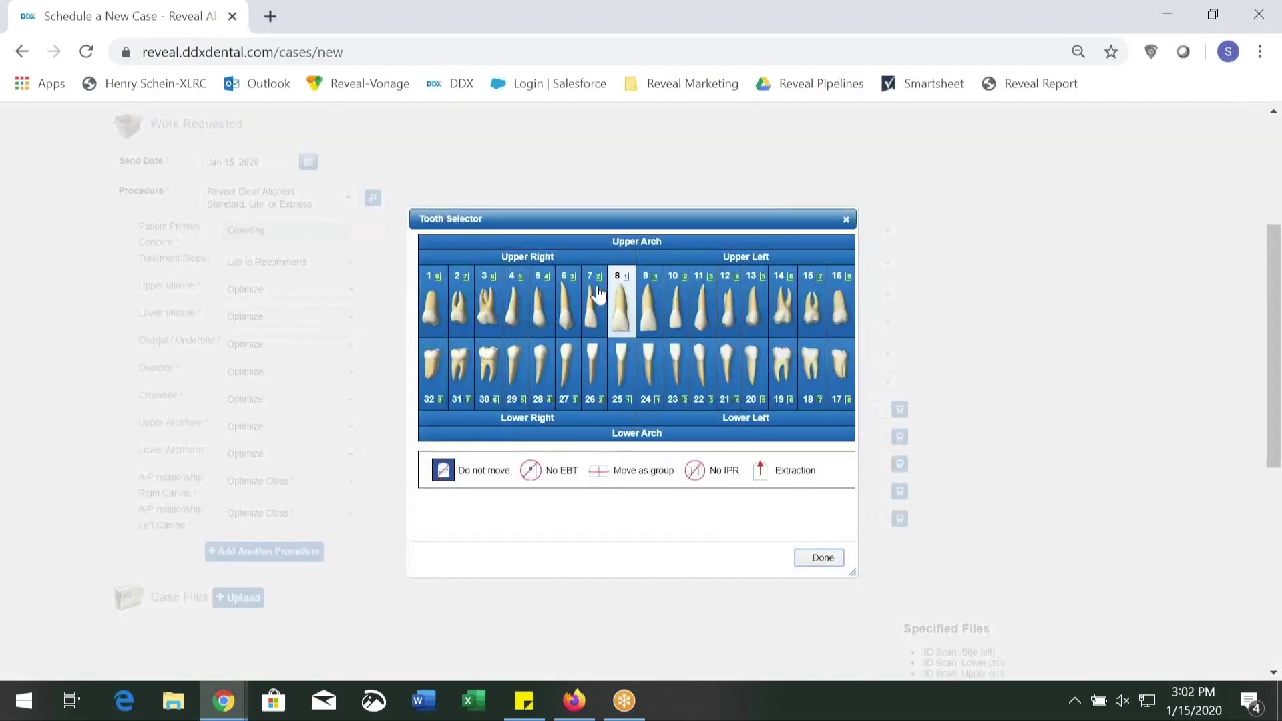
{"action": "left_click", "coordinate": [619, 325]}
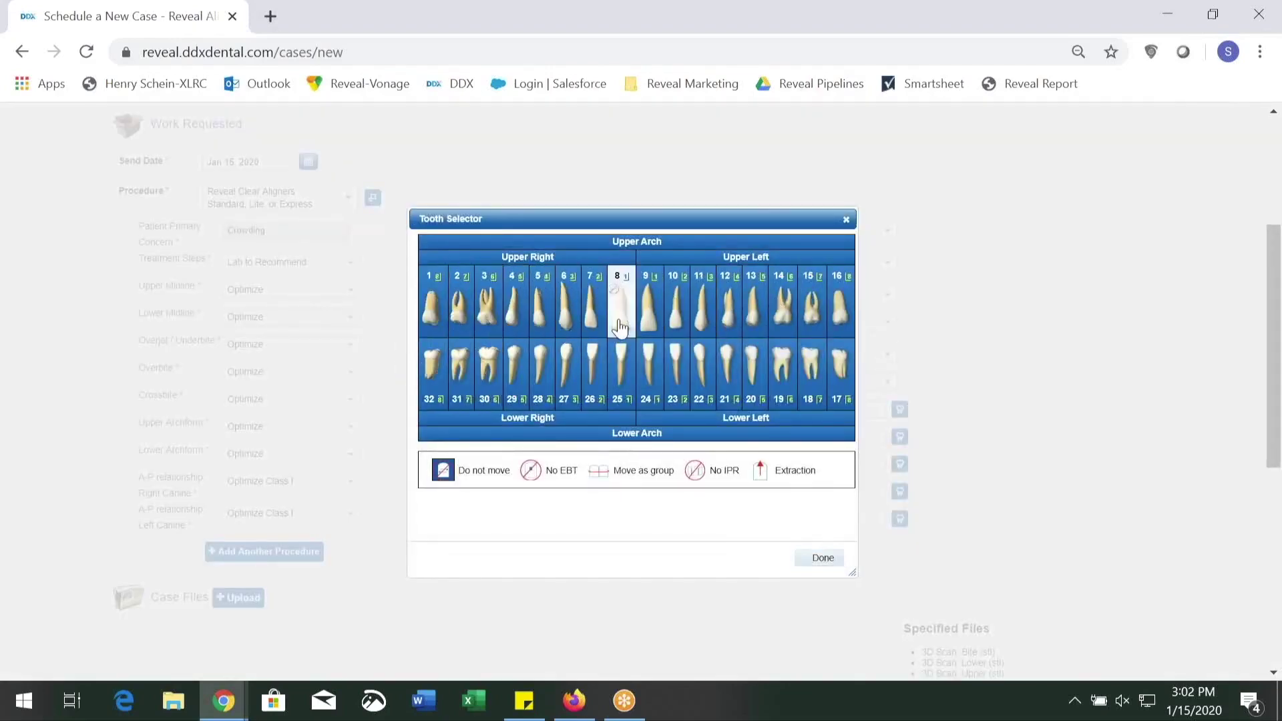
{"action": "left_click", "coordinate": [532, 472]}
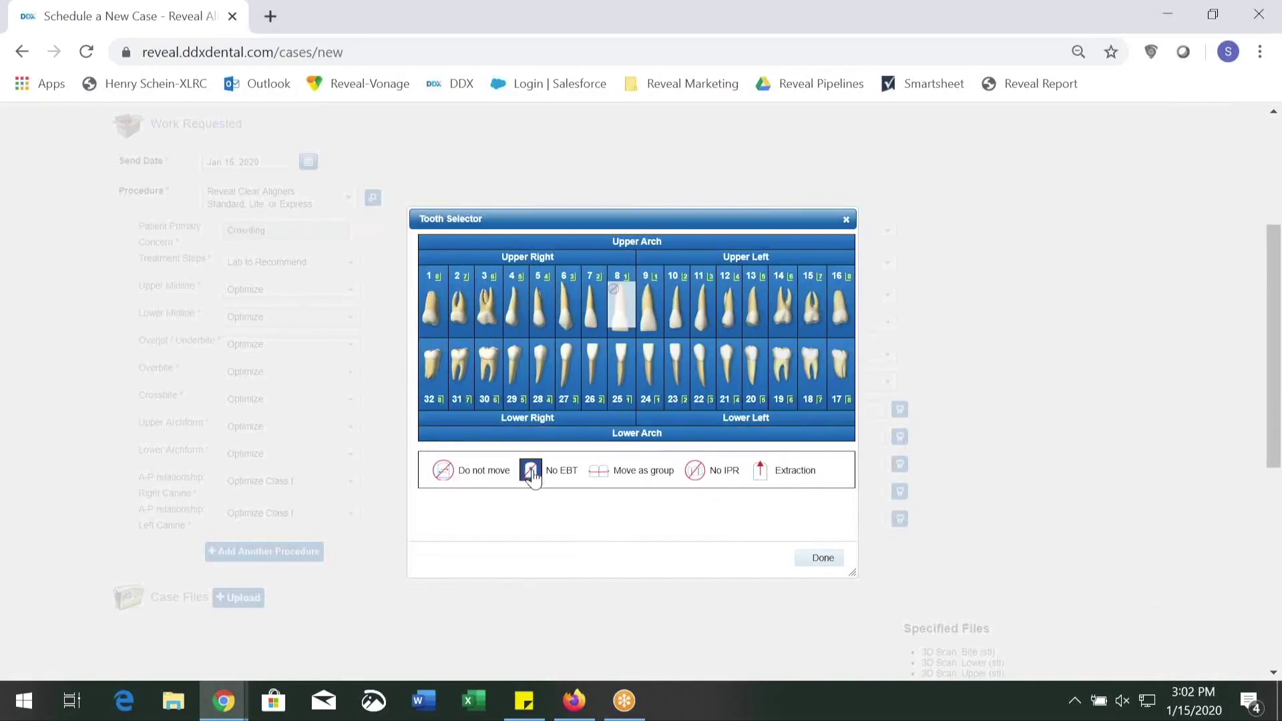
{"action": "left_click", "coordinate": [541, 371]}
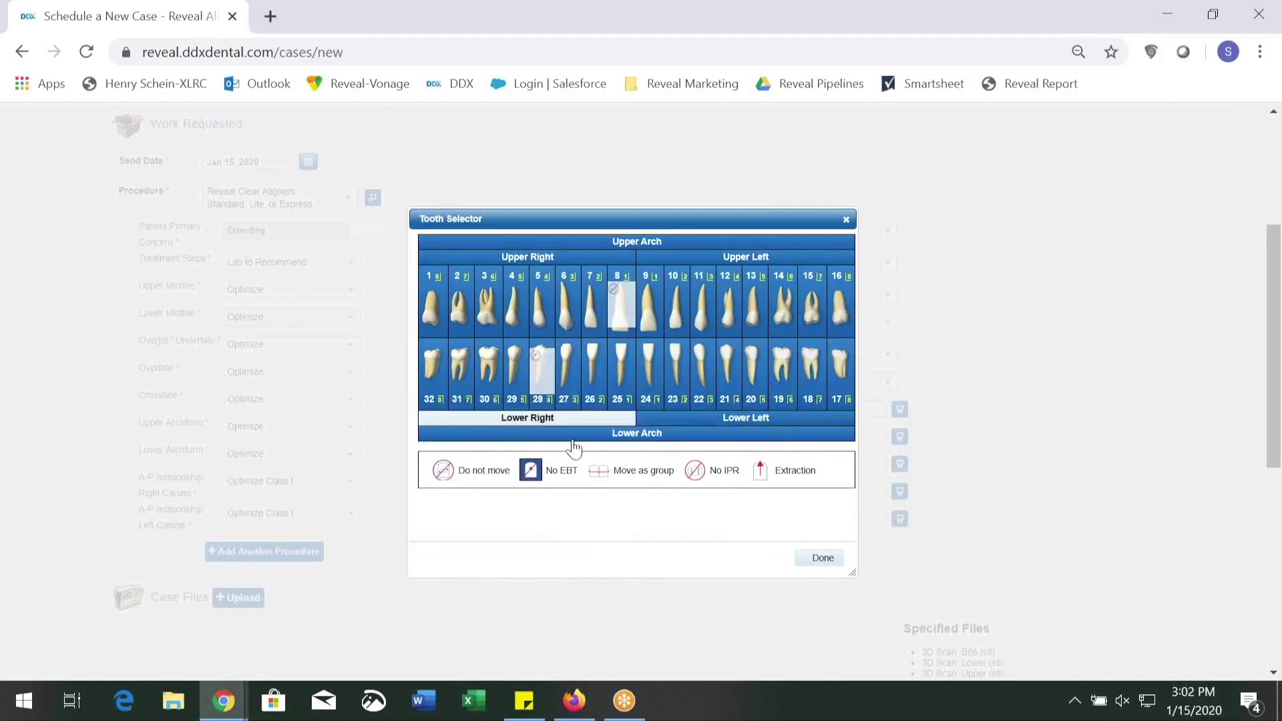
- Mark teeth 22 and 23 as Move as group and tooth 13 as No IPR
{"action": "left_click", "coordinate": [595, 476]}
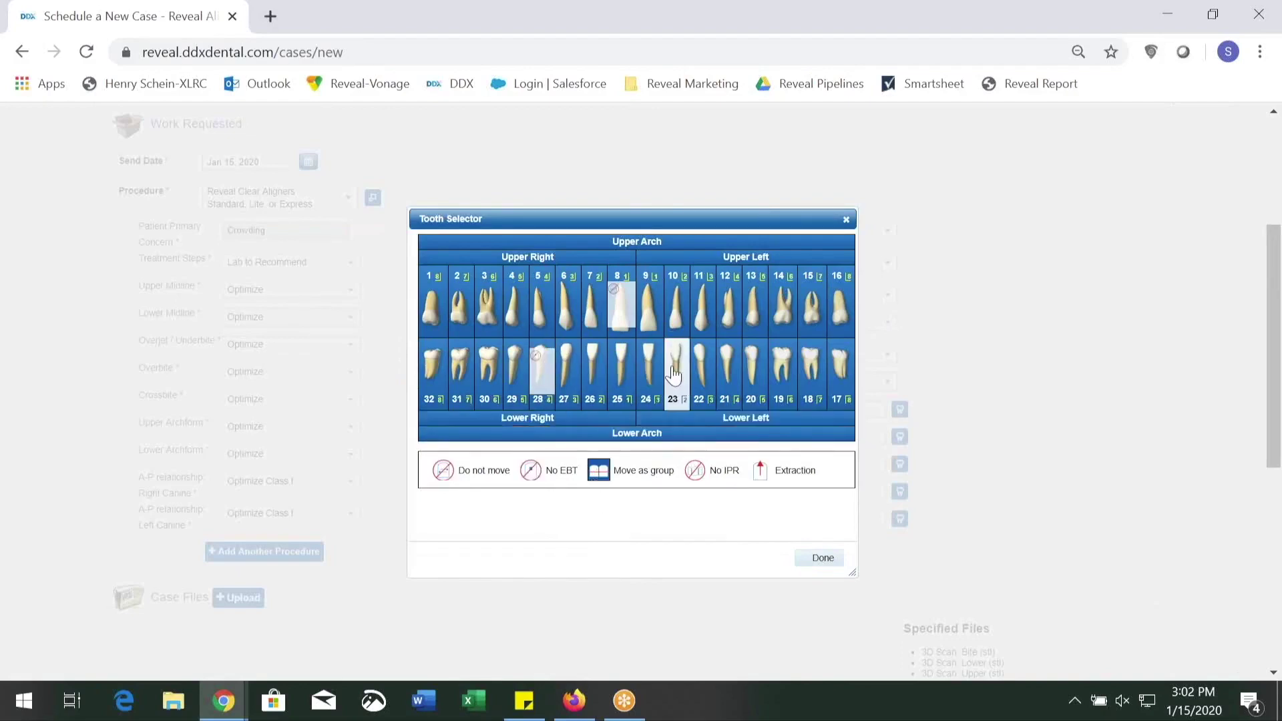
{"action": "left_click_drag", "start_coordinate": [673, 373], "coordinate": [698, 366]}
{"action": "left_click", "coordinate": [694, 472]}
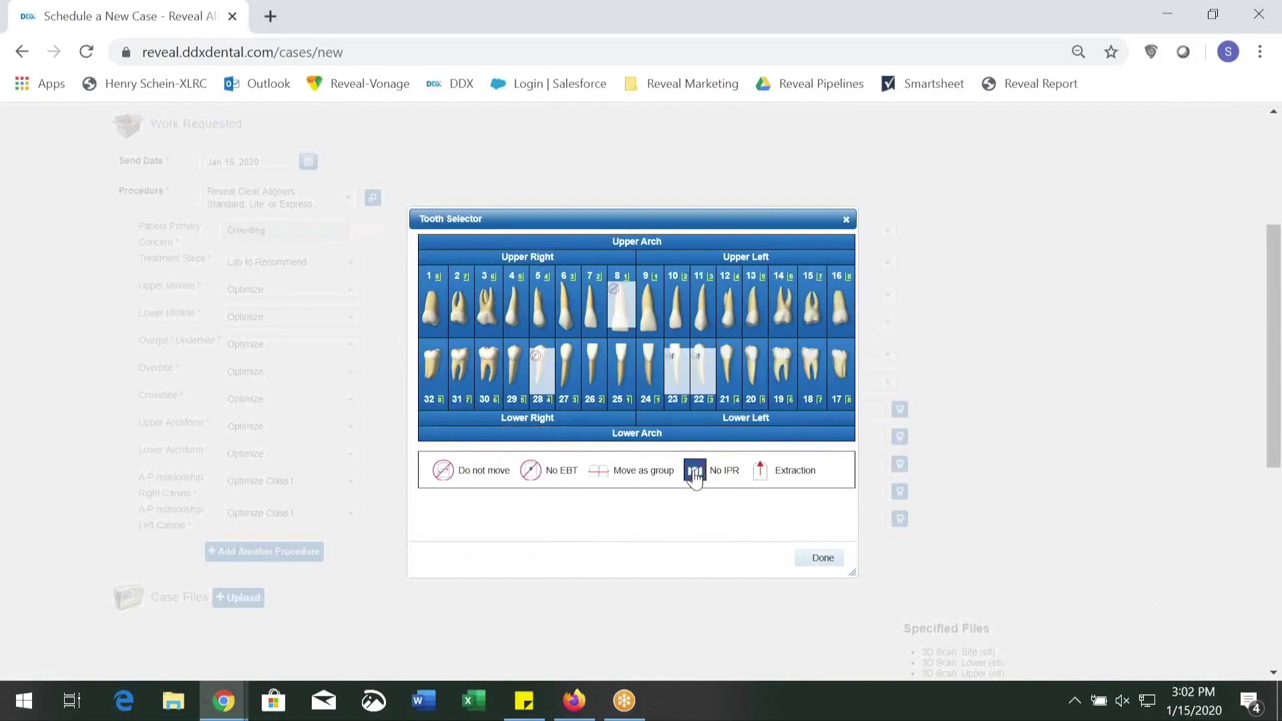
{"action": "left_click", "coordinate": [764, 315]}
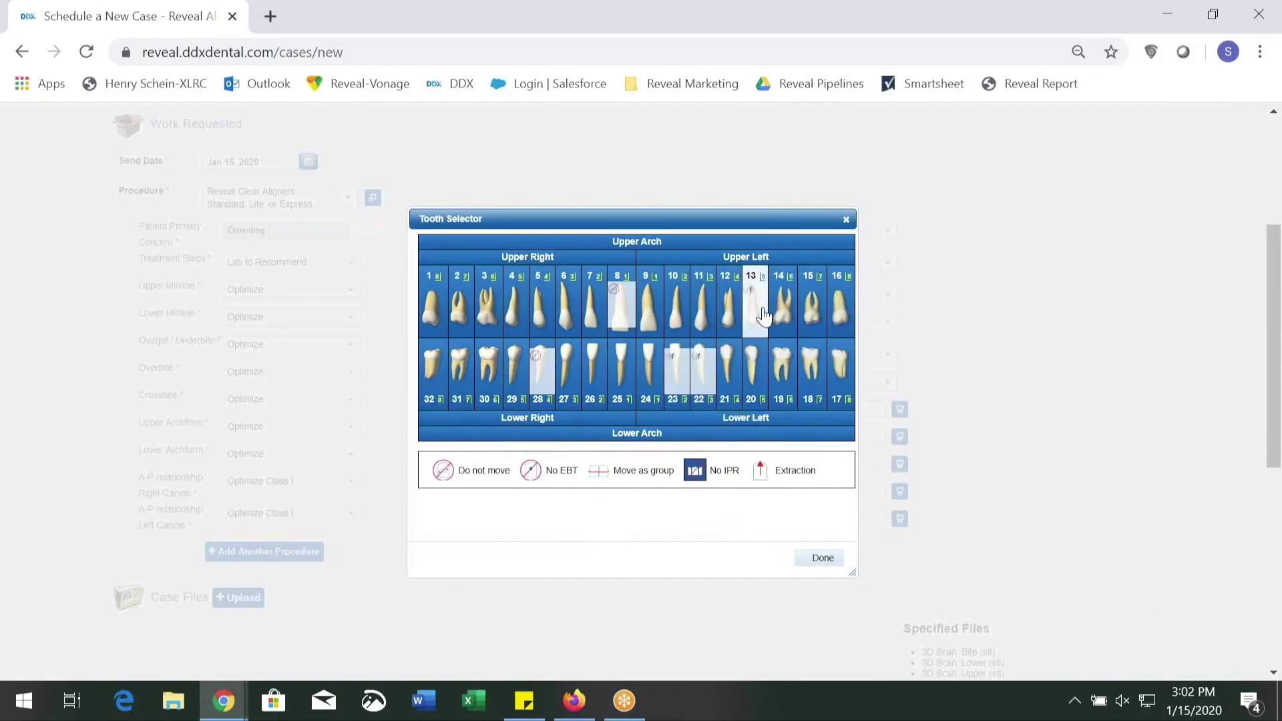
- Mark tooth 26 for Extraction in the Tooth Selector and apply the tooth selections to the case
{"action": "left_click", "coordinate": [761, 476]}
{"action": "left_click", "coordinate": [591, 366]}
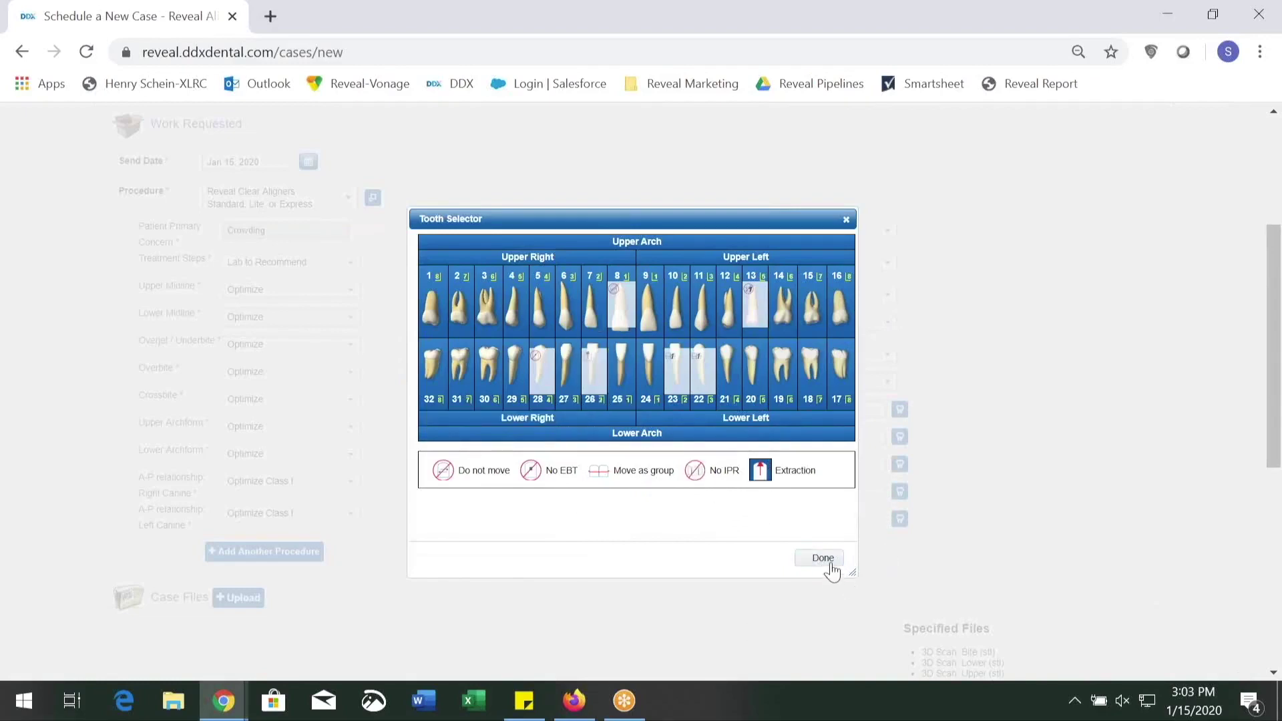
{"action": "left_click", "coordinate": [823, 558]}
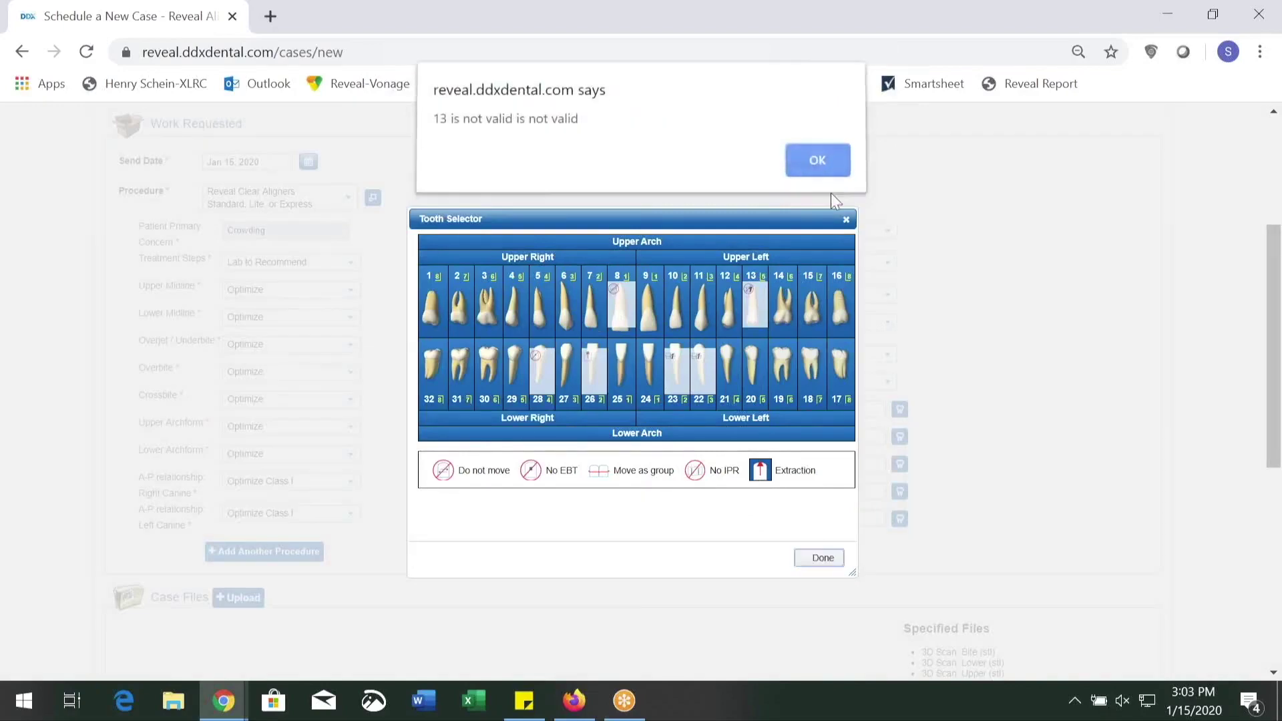
{"action": "left_click", "coordinate": [819, 162]}
{"action": "left_click", "coordinate": [823, 557]}
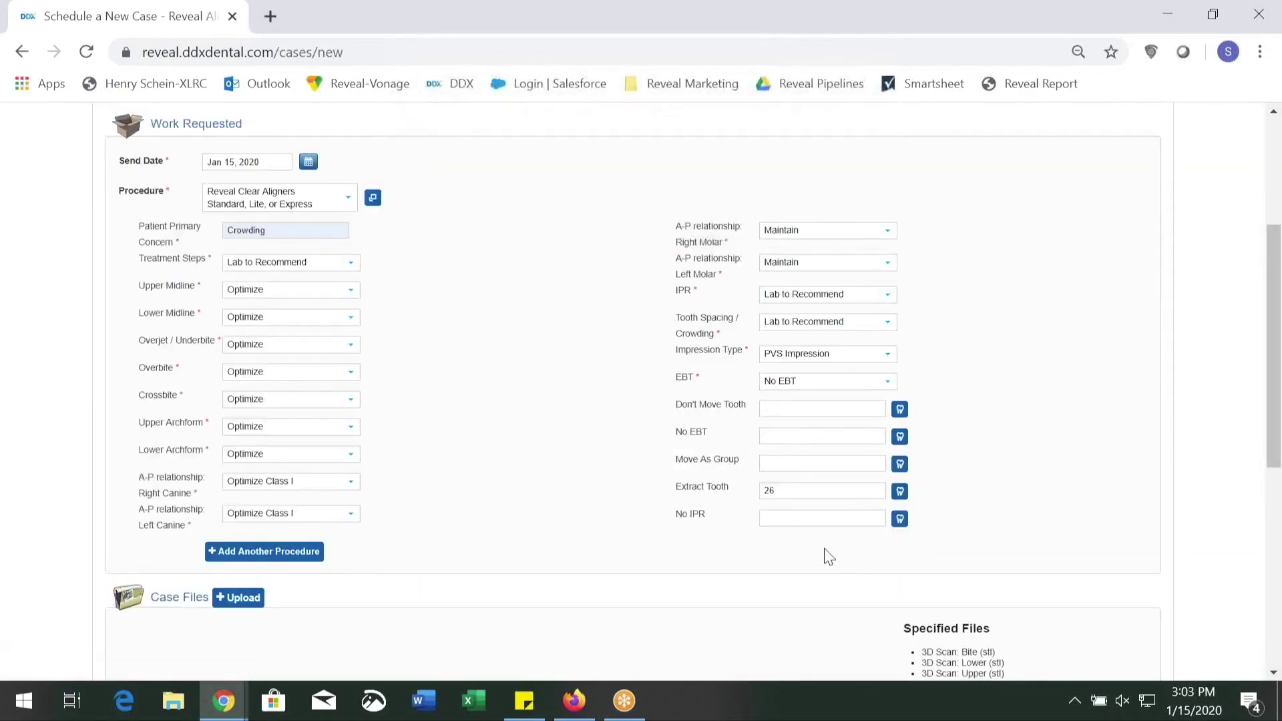
- Upload the FrontNoSmile and FrontSmile photos to the case files from the Test Scans folder inside the desktop's Reveal folder
{"action": "scroll", "coordinate": [825, 554], "scroll_direction": "down", "scroll_amount": 4}
{"action": "scroll", "coordinate": [825, 554], "scroll_direction": "up", "scroll_amount": 2}
{"action": "scroll", "coordinate": [825, 554], "scroll_direction": "down", "scroll_amount": 4}
{"action": "scroll", "coordinate": [825, 554], "scroll_direction": "up", "scroll_amount": 6}
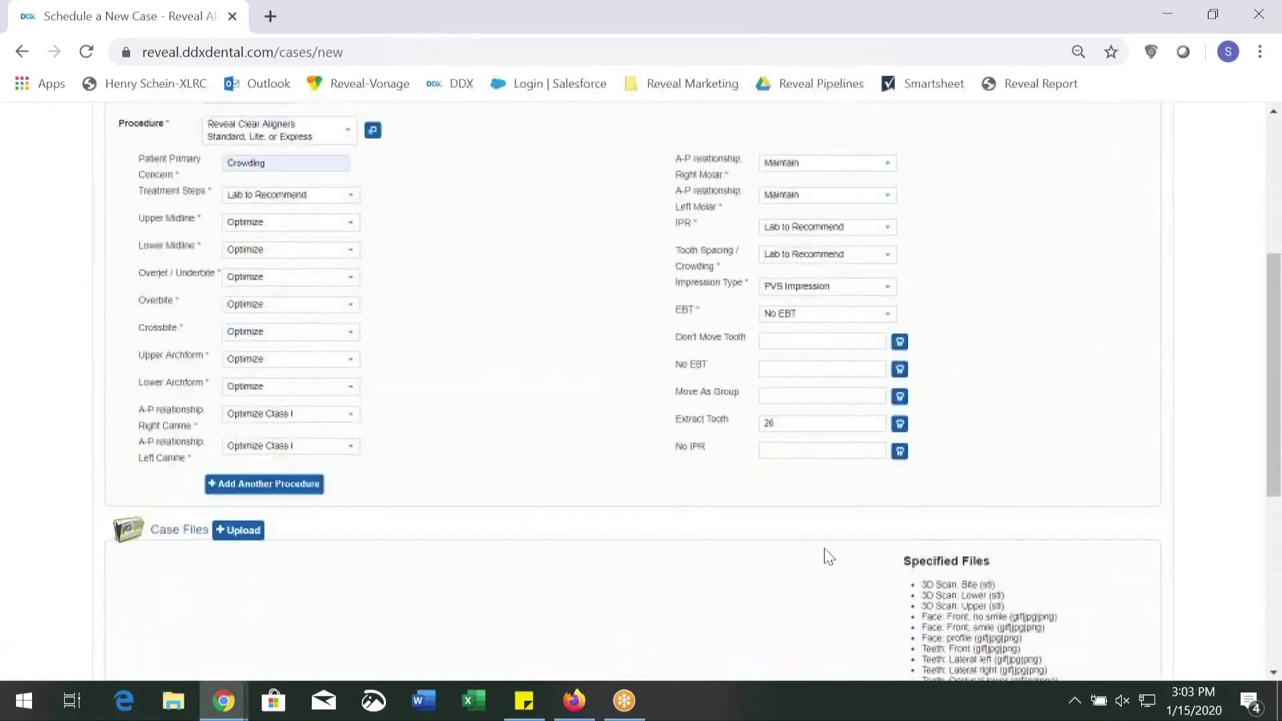
{"action": "scroll", "coordinate": [818, 557], "scroll_direction": "down", "scroll_amount": 3}
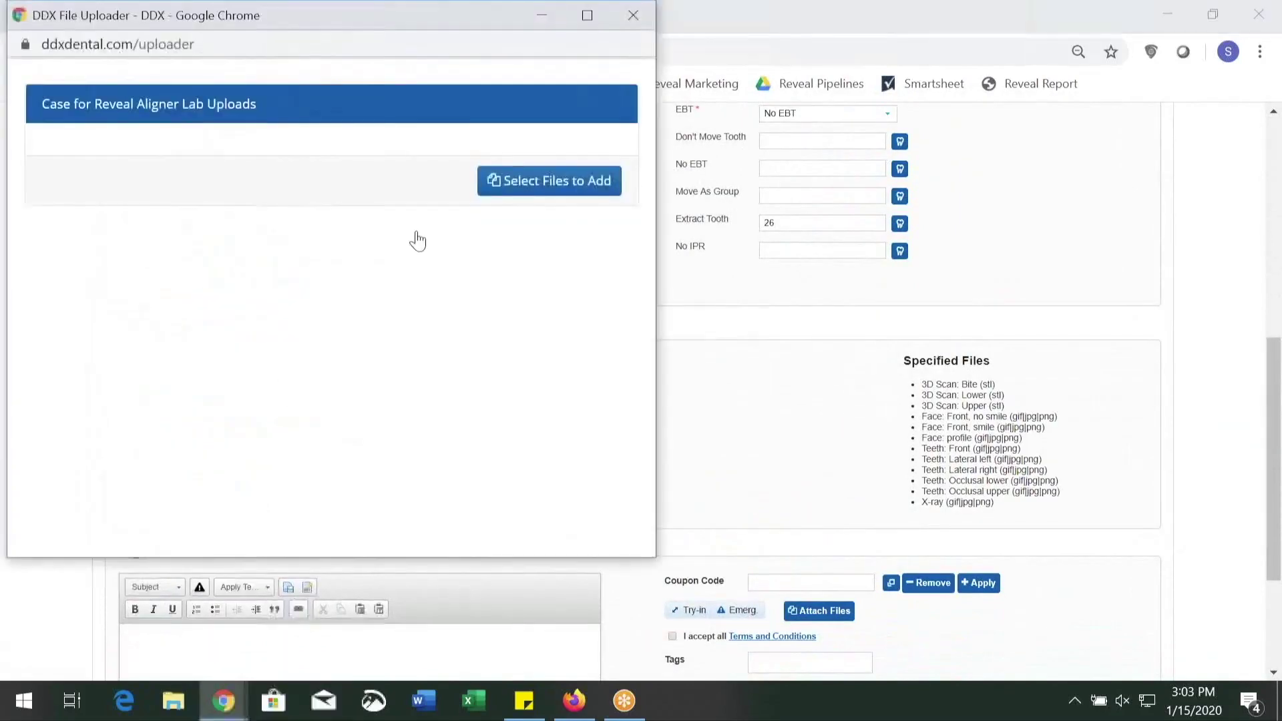
{"action": "left_click", "coordinate": [583, 180]}
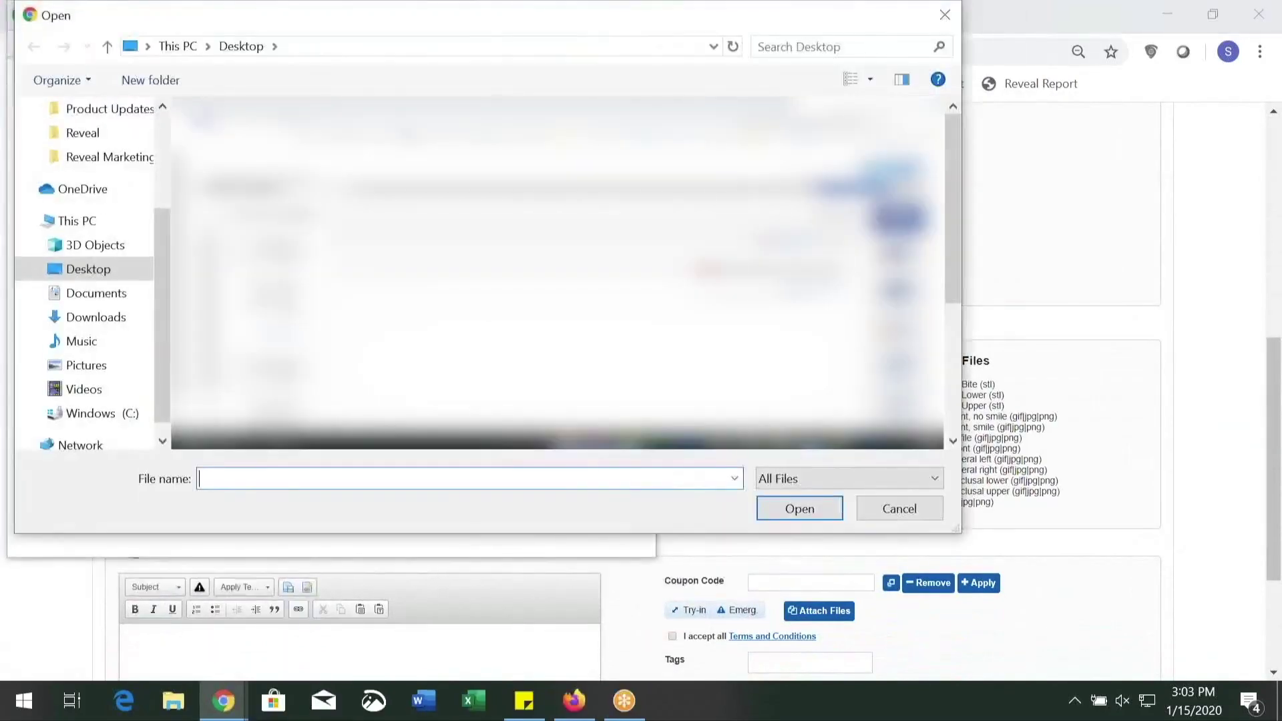
{"action": "double_click", "coordinate": [288, 434]}
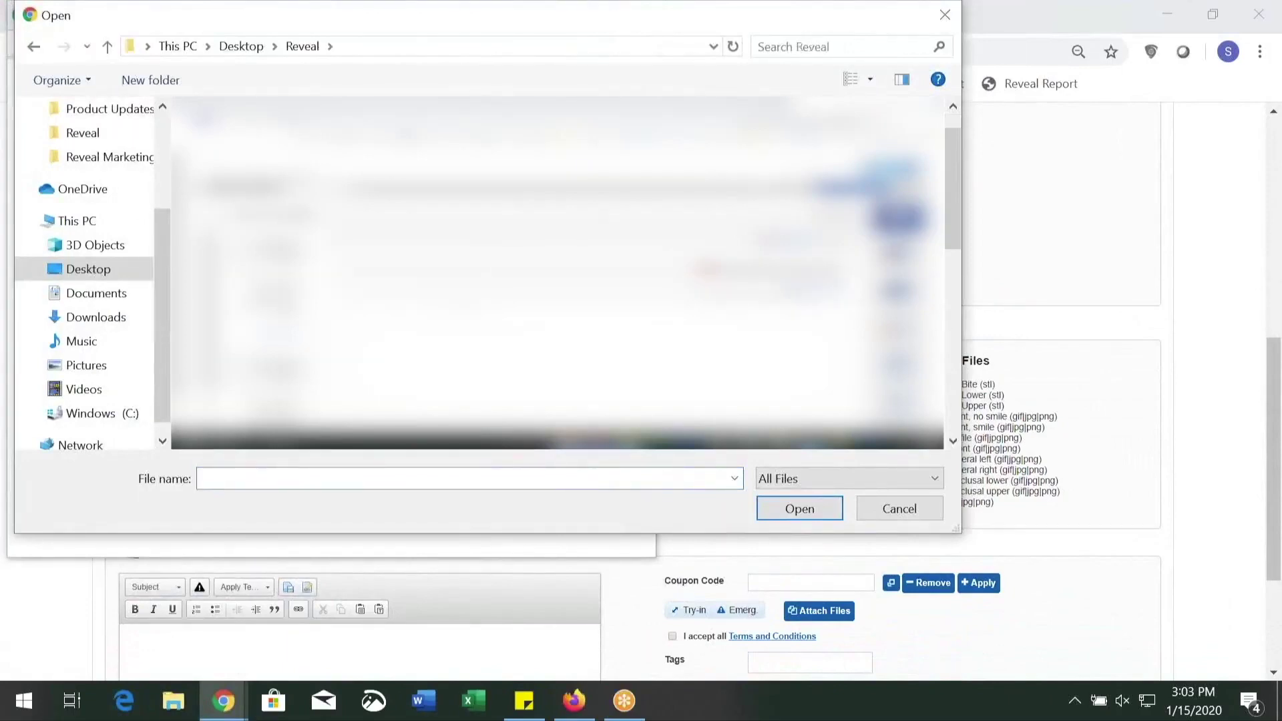
{"action": "double_click", "coordinate": [287, 434]}
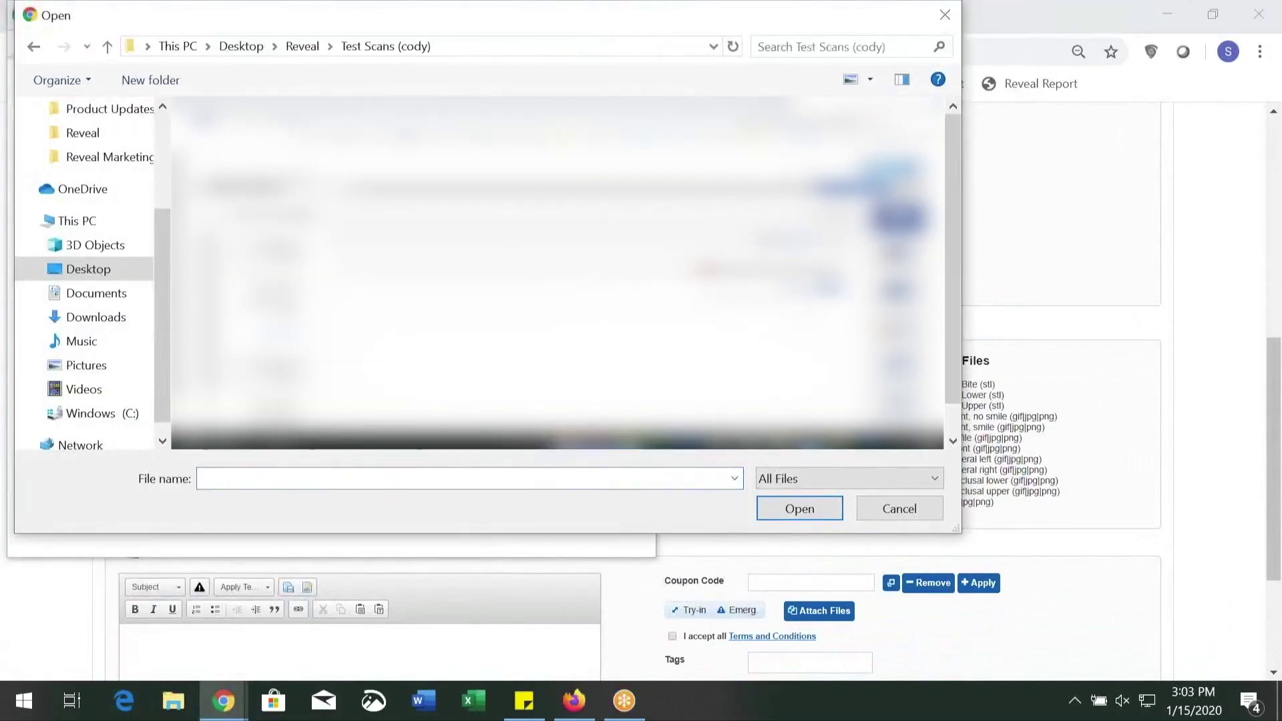
{"action": "type", "text": "FrontNoSmile"}
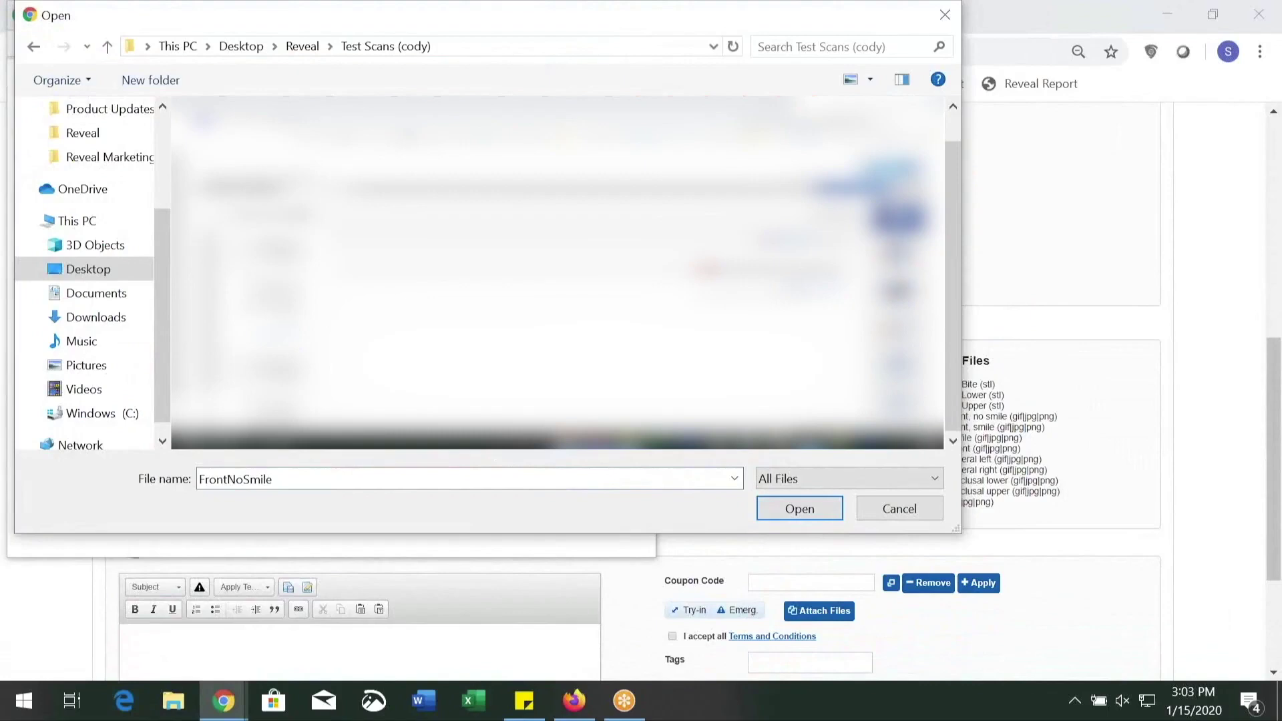
{"action": "left_click", "coordinate": [898, 291], "text": "ctrl"}
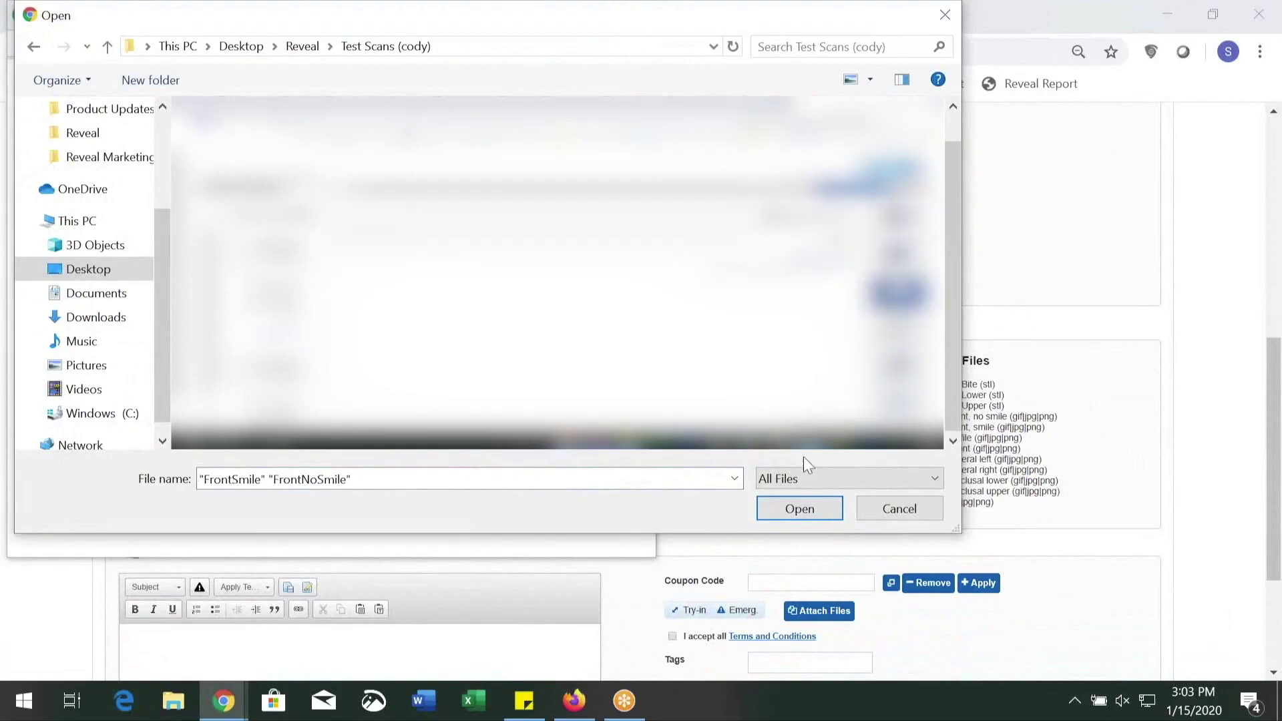
{"action": "left_click", "coordinate": [800, 508]}
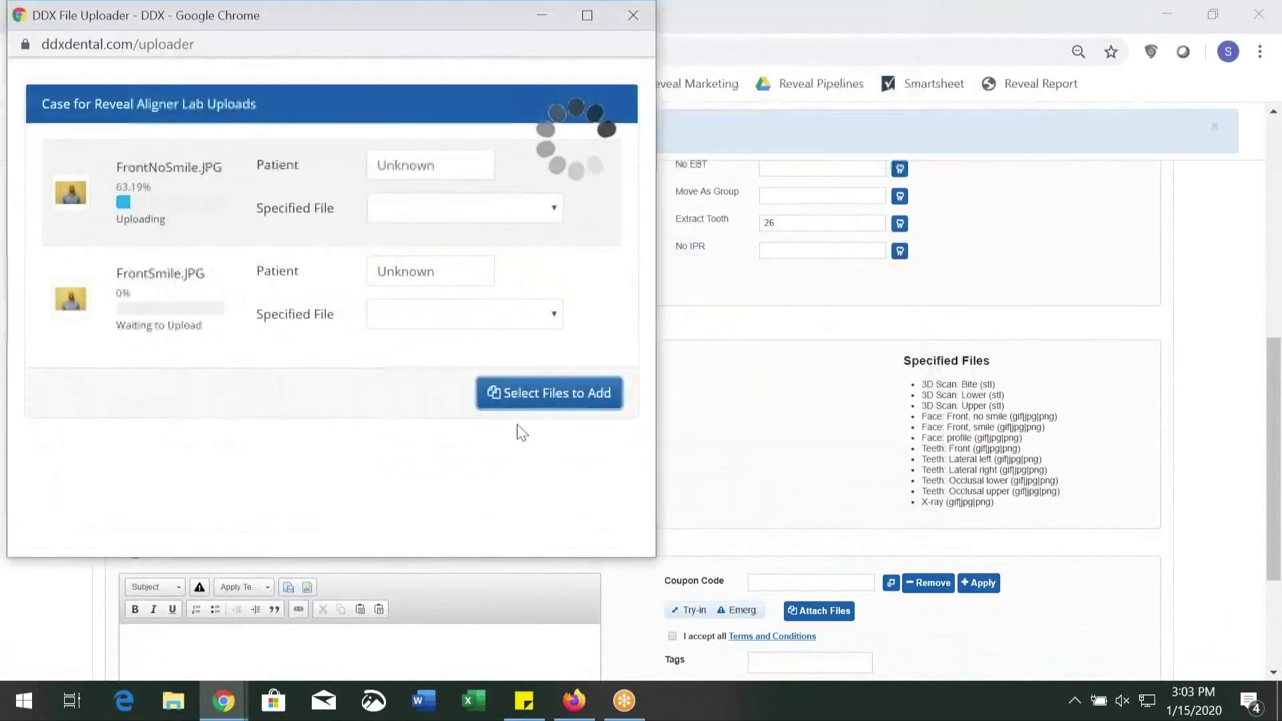
- Add the Profile, TeethLateralLeft, TeethLateralRight, TeethOcclusalLower and TeethOcclusalUpper photos to the case uploads
{"action": "left_click", "coordinate": [601, 401]}
{"action": "left_click", "coordinate": [791, 303]}
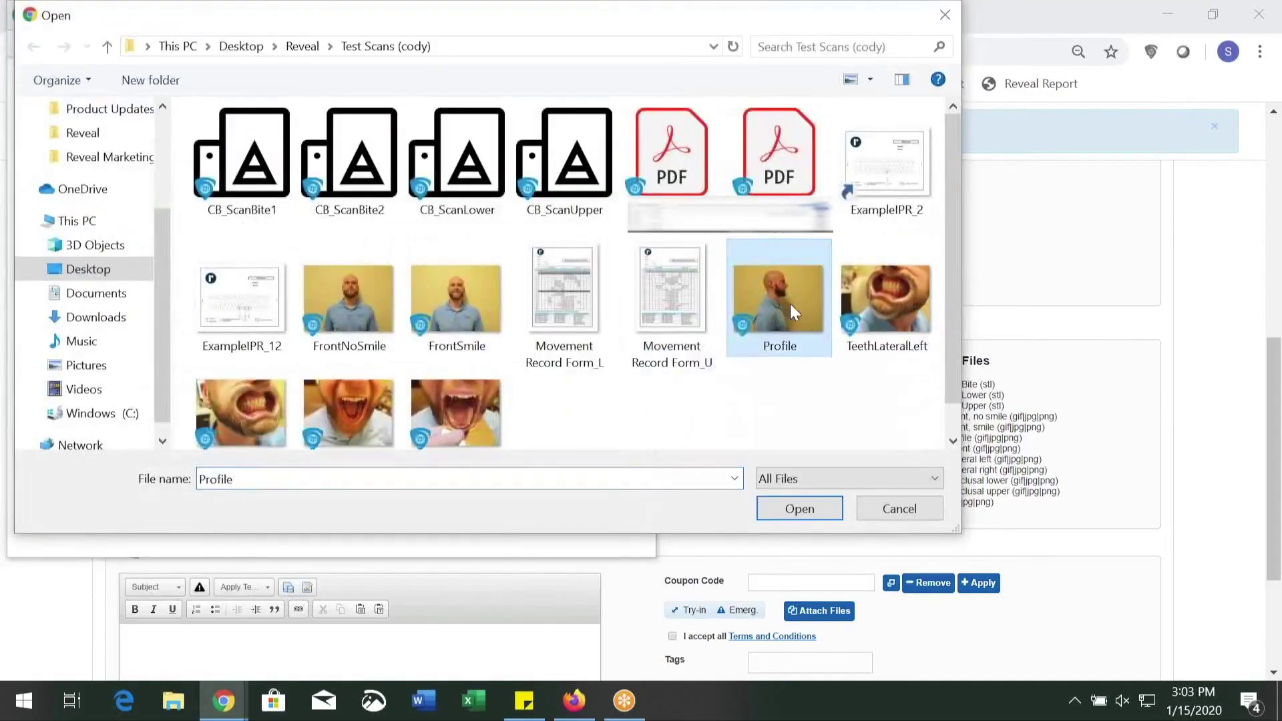
{"action": "key", "text": "shift+Right"}
{"action": "key", "text": "shift+Right"}
{"action": "key", "text": "shift+Right"}
{"action": "key", "text": "shift+Right"}
{"action": "key", "text": "Return"}
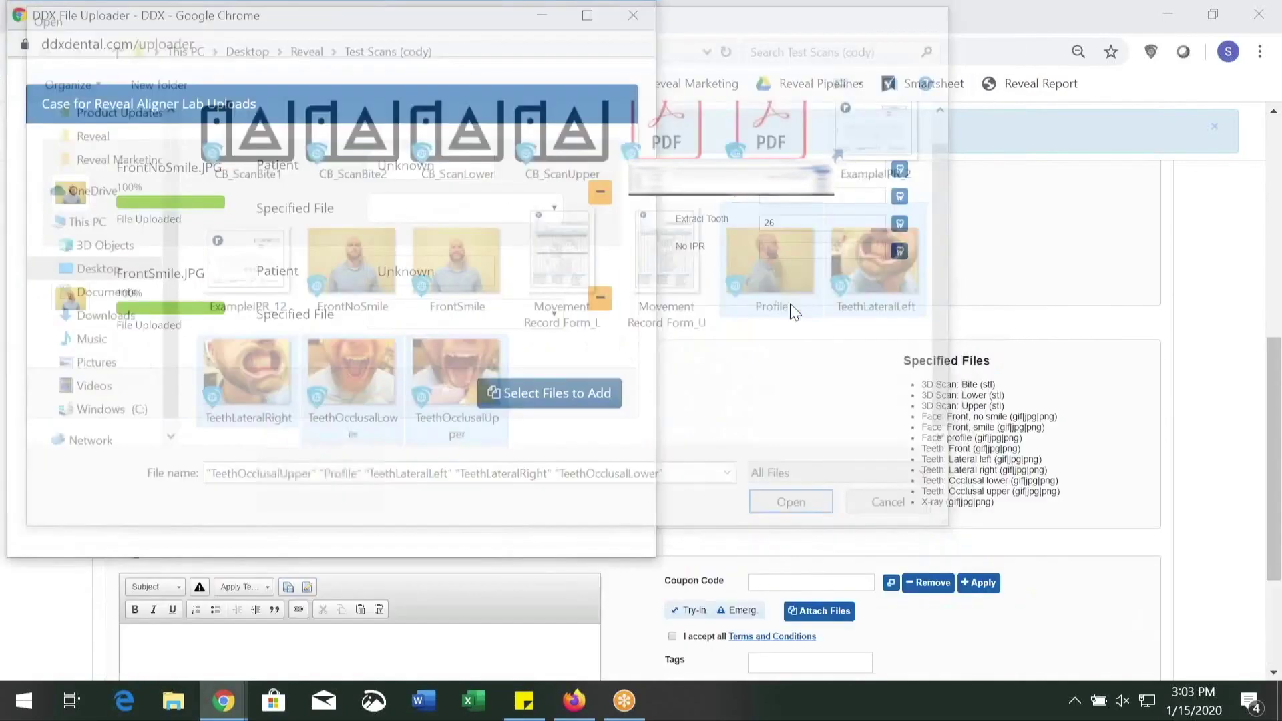
- Upload the CB_ScanBite1, CB_ScanBite2, CB_ScanLower and CB_ScanUpper scans and close the file uploader once all uploads finish
{"action": "scroll", "coordinate": [588, 341], "scroll_direction": "down", "scroll_amount": 2}
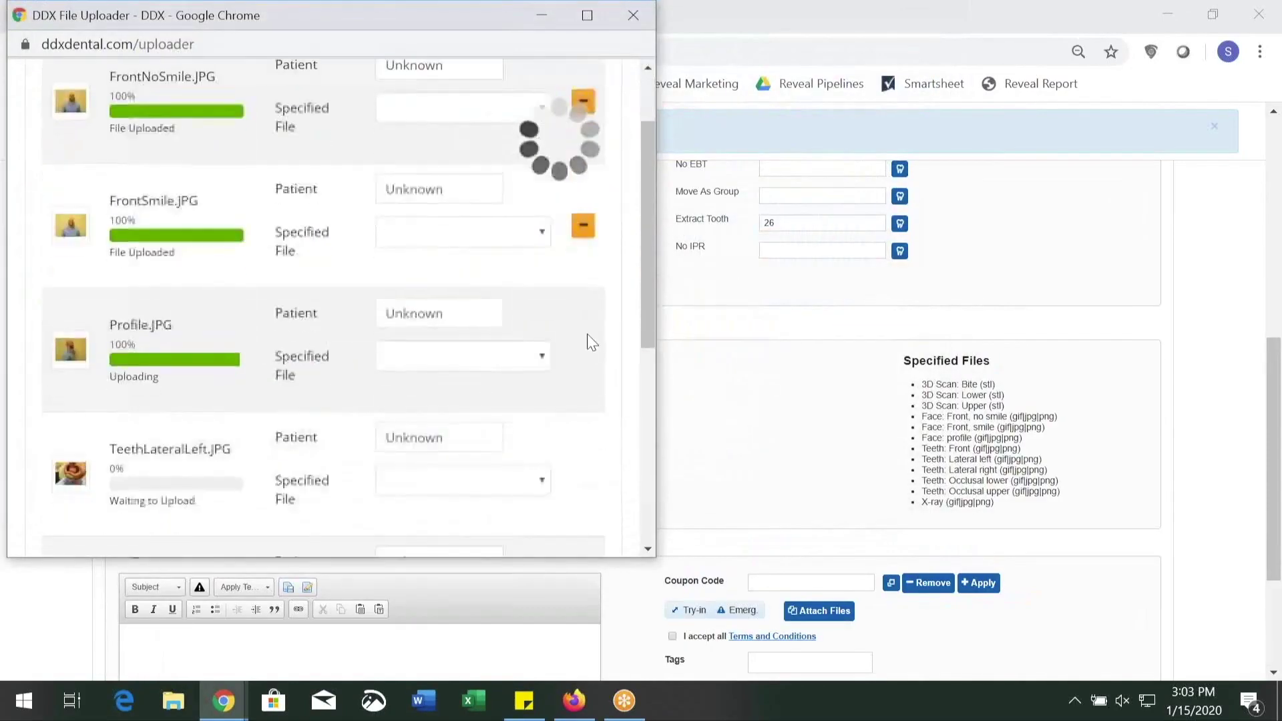
{"action": "scroll", "coordinate": [605, 342], "scroll_direction": "down", "scroll_amount": 6}
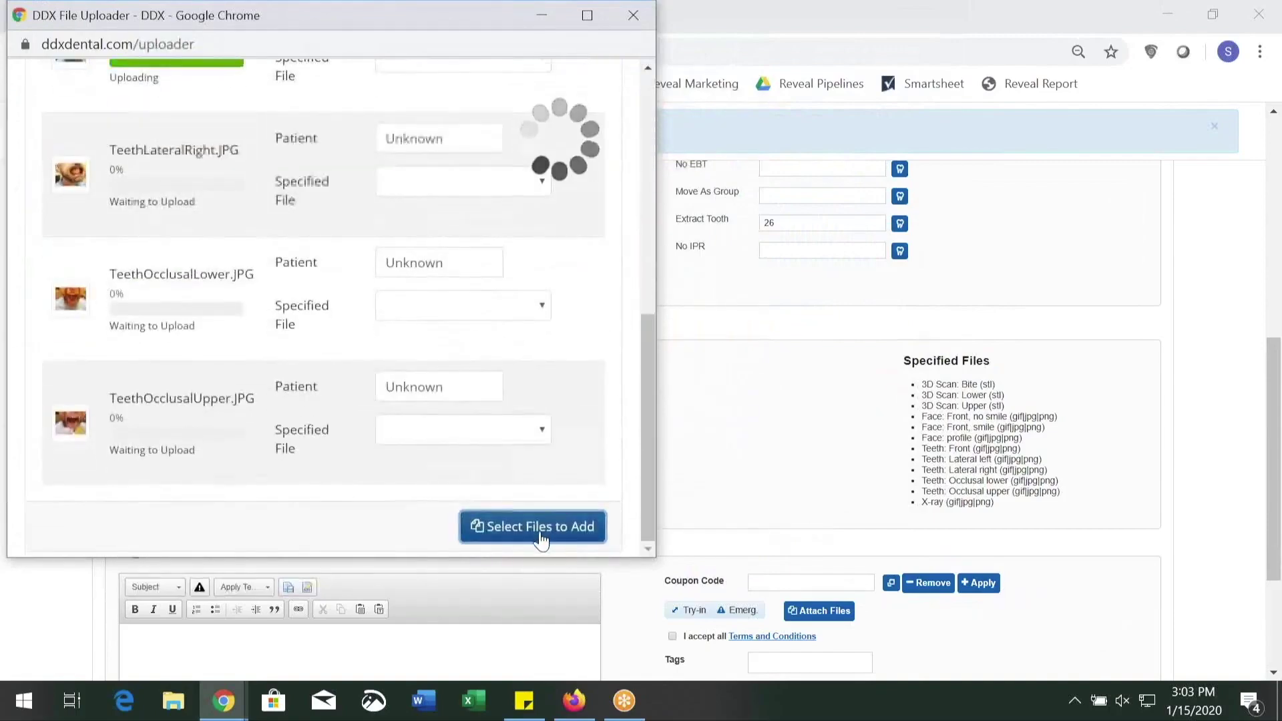
{"action": "left_click", "coordinate": [541, 538]}
{"action": "left_click", "coordinate": [247, 158]}
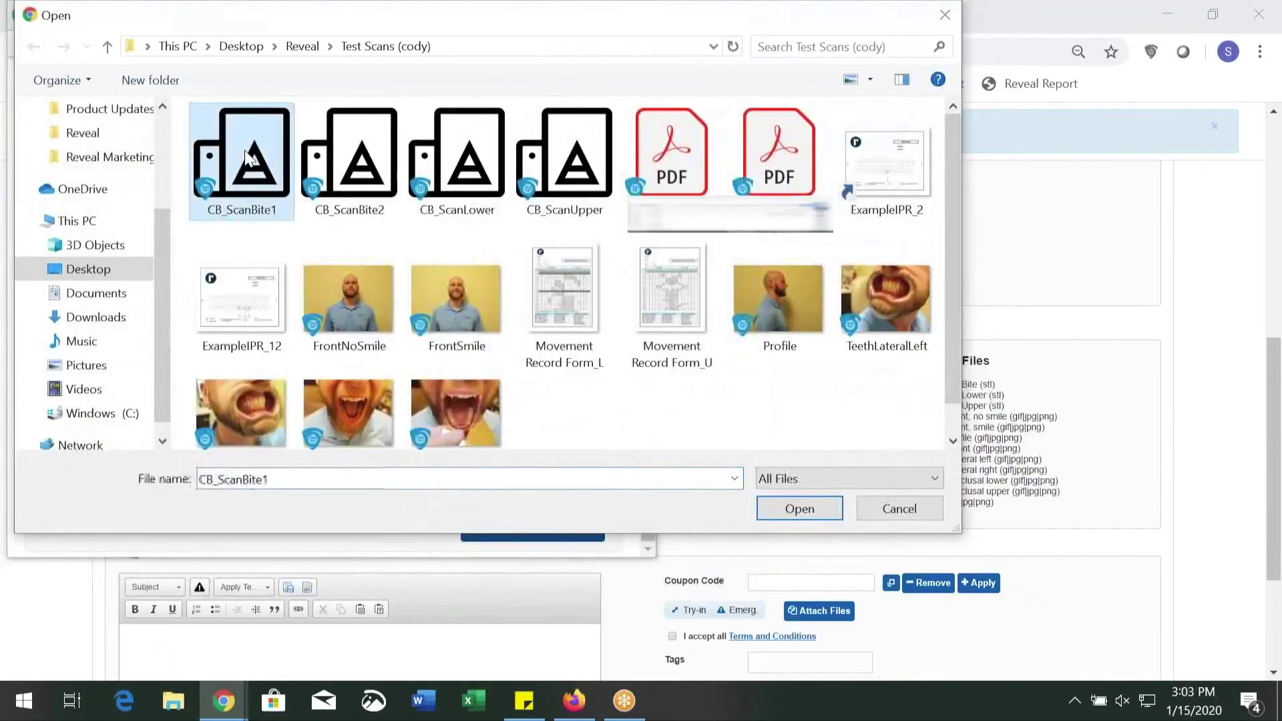
{"action": "left_click", "coordinate": [302, 171], "text": "ctrl"}
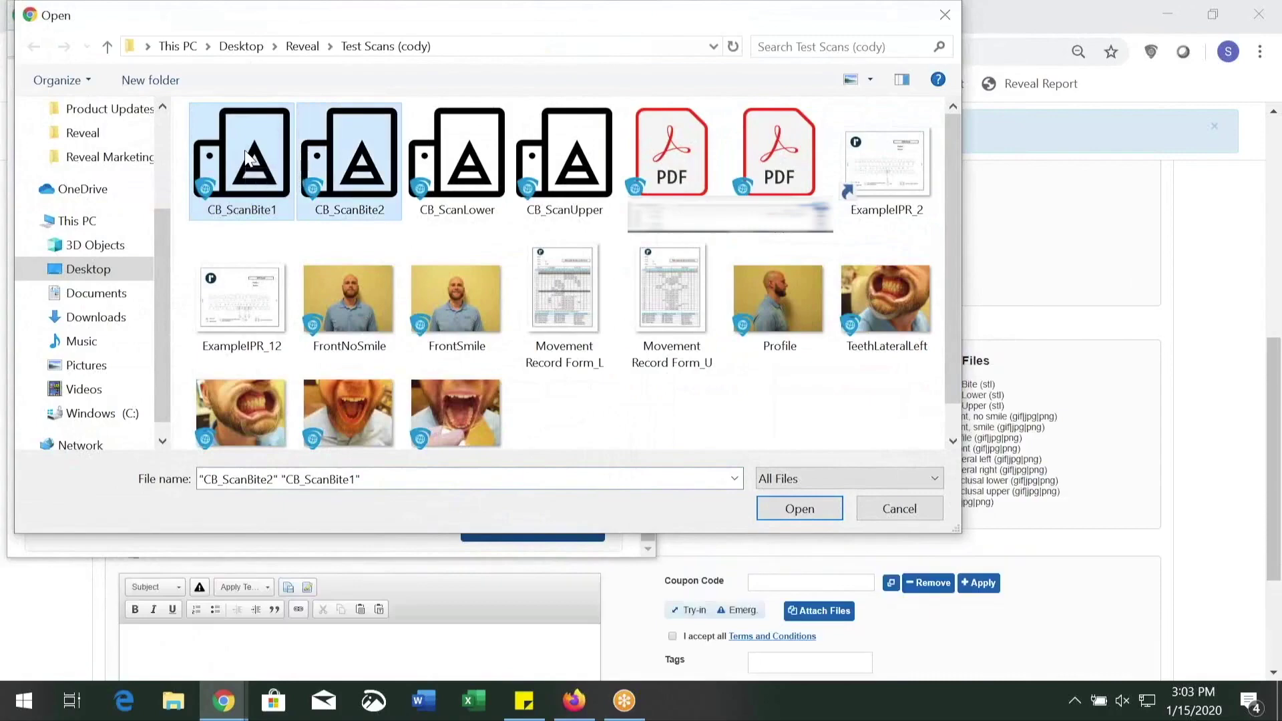
{"action": "key", "text": "ctrl+Right"}
{"action": "key", "text": "ctrl+space"}
{"action": "key", "text": "ctrl+Right"}
{"action": "key", "text": "ctrl+space"}
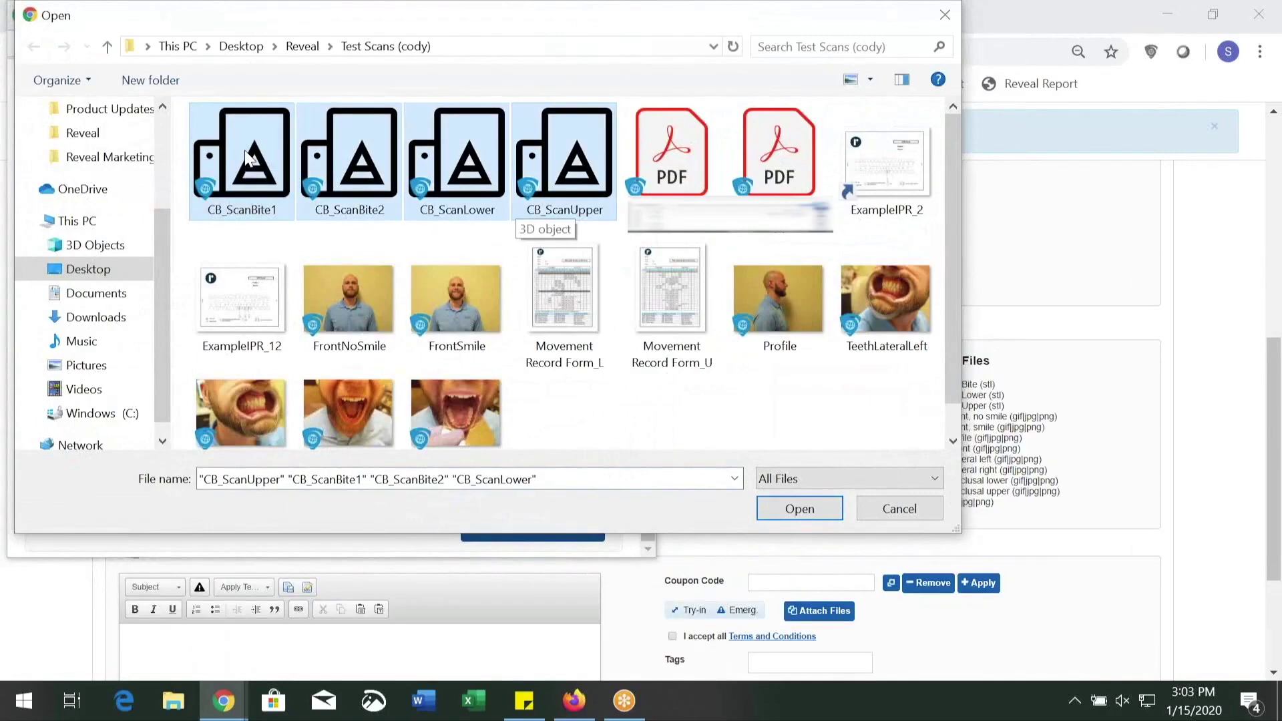
{"action": "key", "text": "Return"}
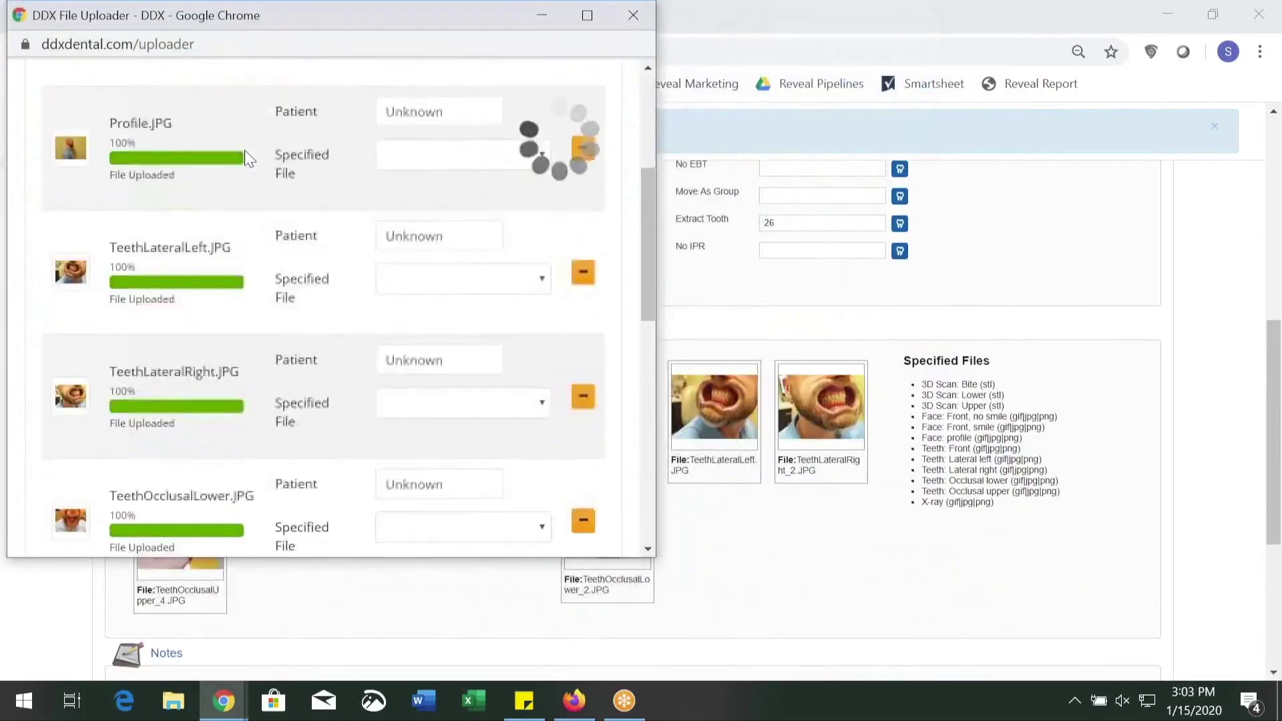
{"action": "scroll", "coordinate": [247, 158], "scroll_direction": "down", "scroll_amount": 10}
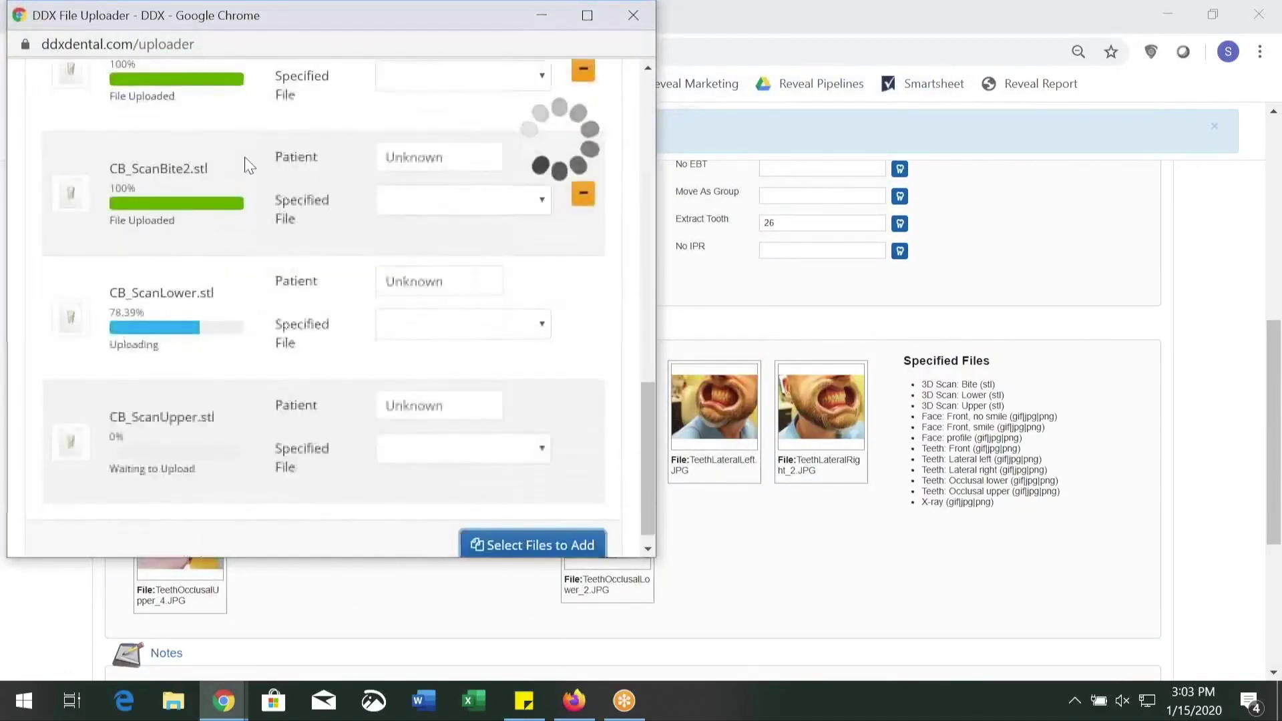
{"action": "scroll", "coordinate": [246, 163], "scroll_direction": "down", "scroll_amount": 1}
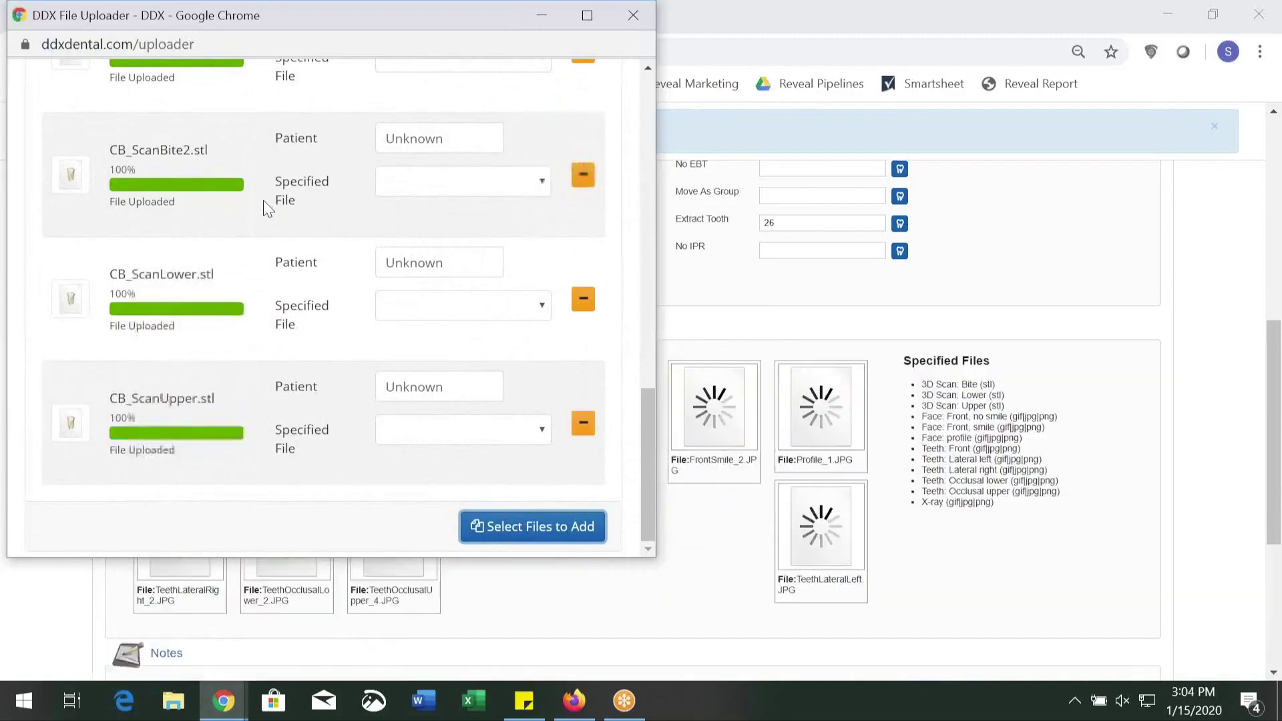
{"action": "left_click", "coordinate": [634, 15]}
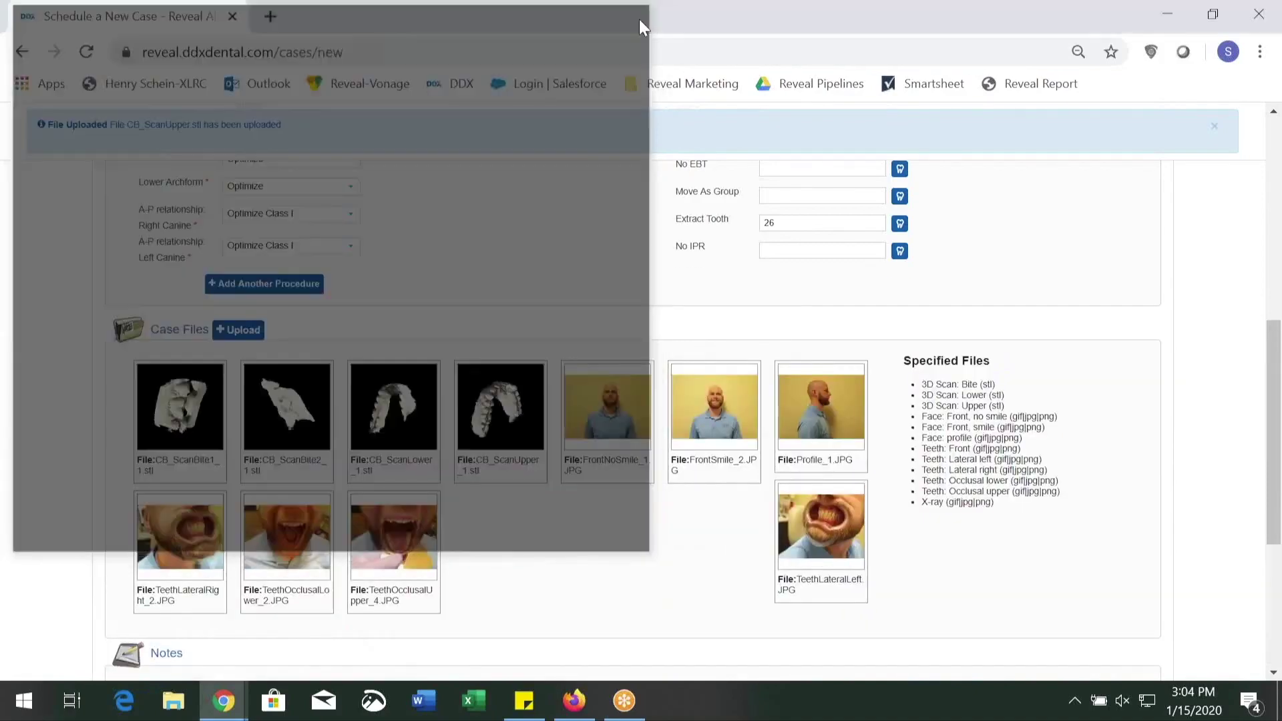
- Enter "Enter Notes Here" in the case notes and view the coupon codes assigned to the account without choosing one
{"action": "scroll", "coordinate": [736, 206], "scroll_direction": "down", "scroll_amount": 2}
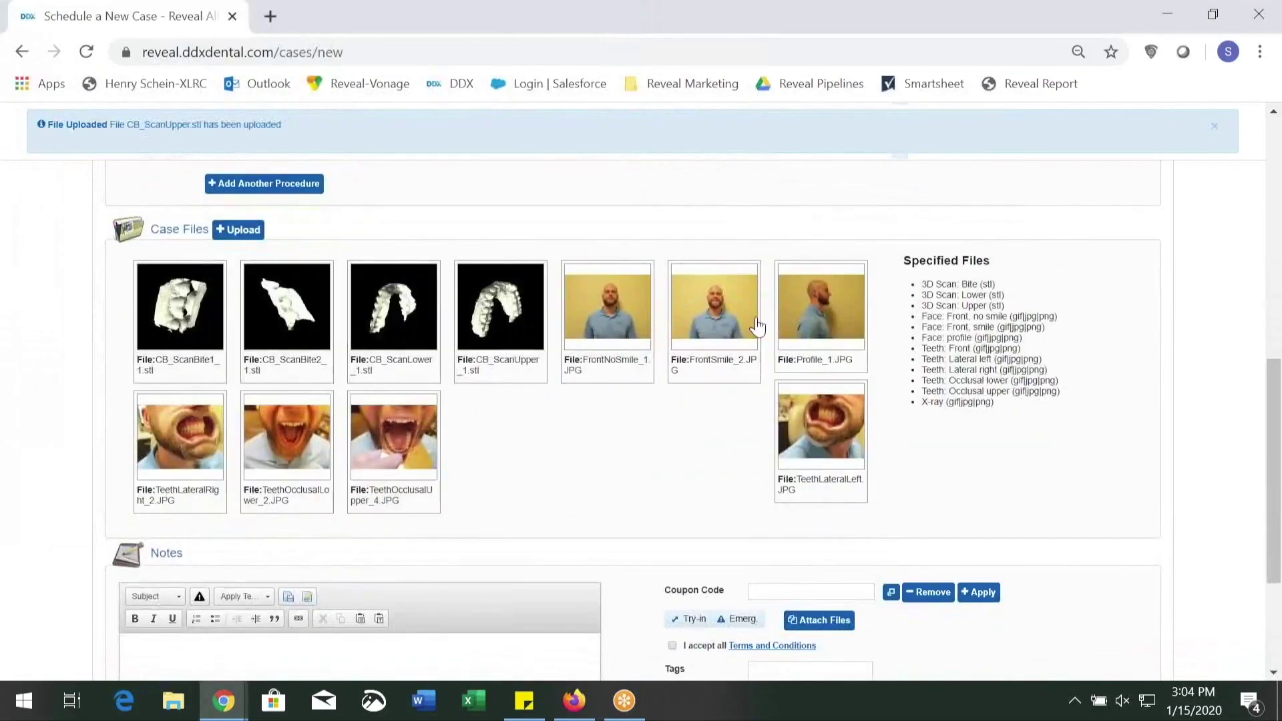
{"action": "scroll", "coordinate": [945, 447], "scroll_direction": "down", "scroll_amount": 1}
{"action": "scroll", "coordinate": [944, 447], "scroll_direction": "down", "scroll_amount": 3}
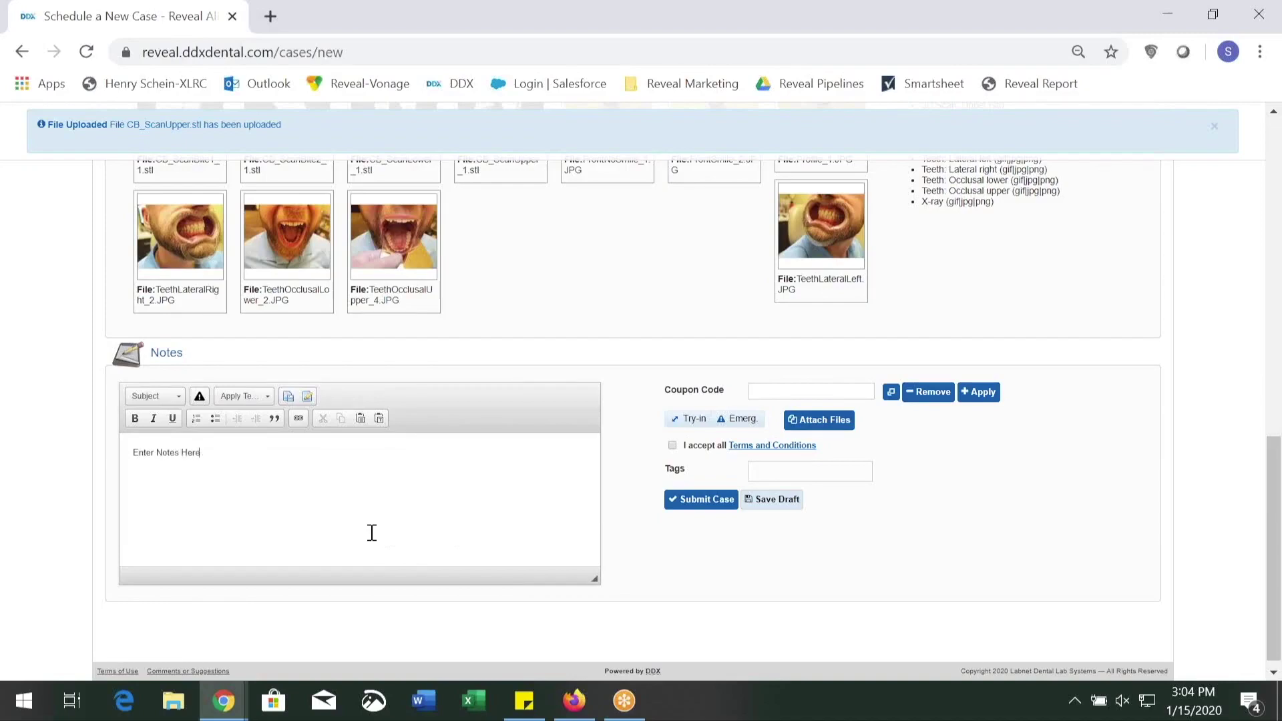
{"action": "left_click", "coordinate": [789, 394]}
{"action": "left_click", "coordinate": [892, 394]}
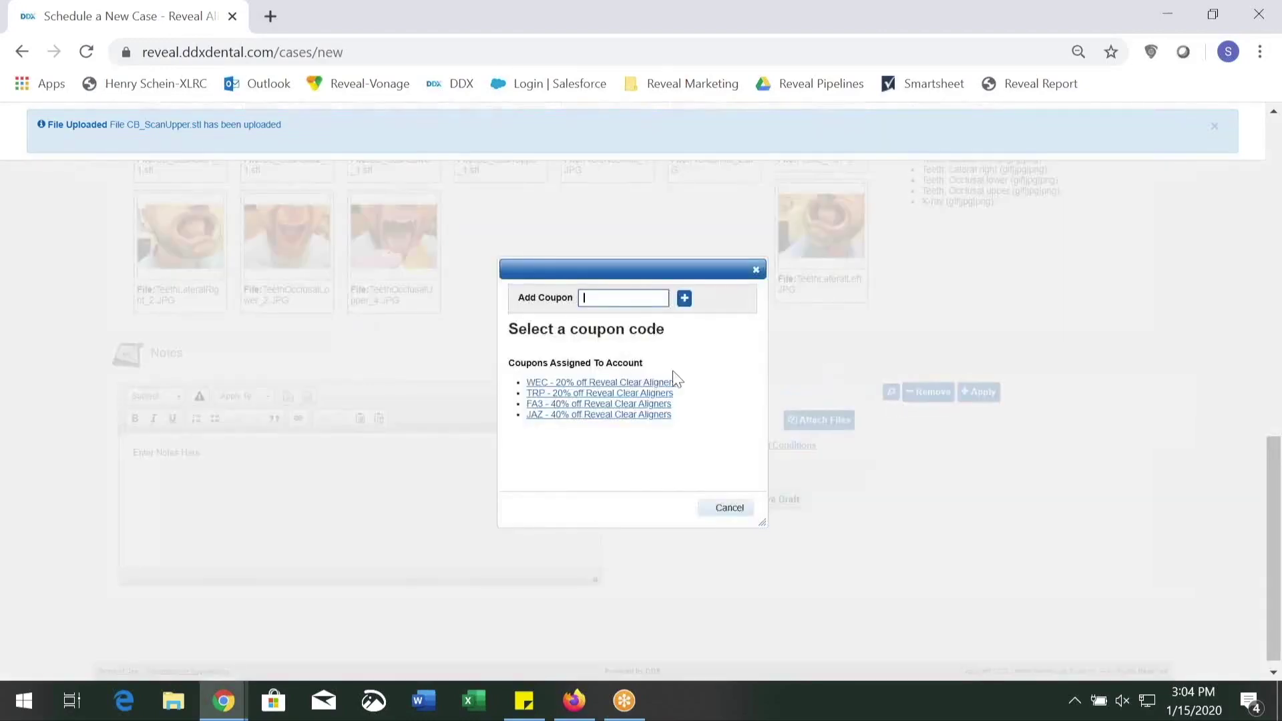
{"action": "left_click", "coordinate": [757, 271]}
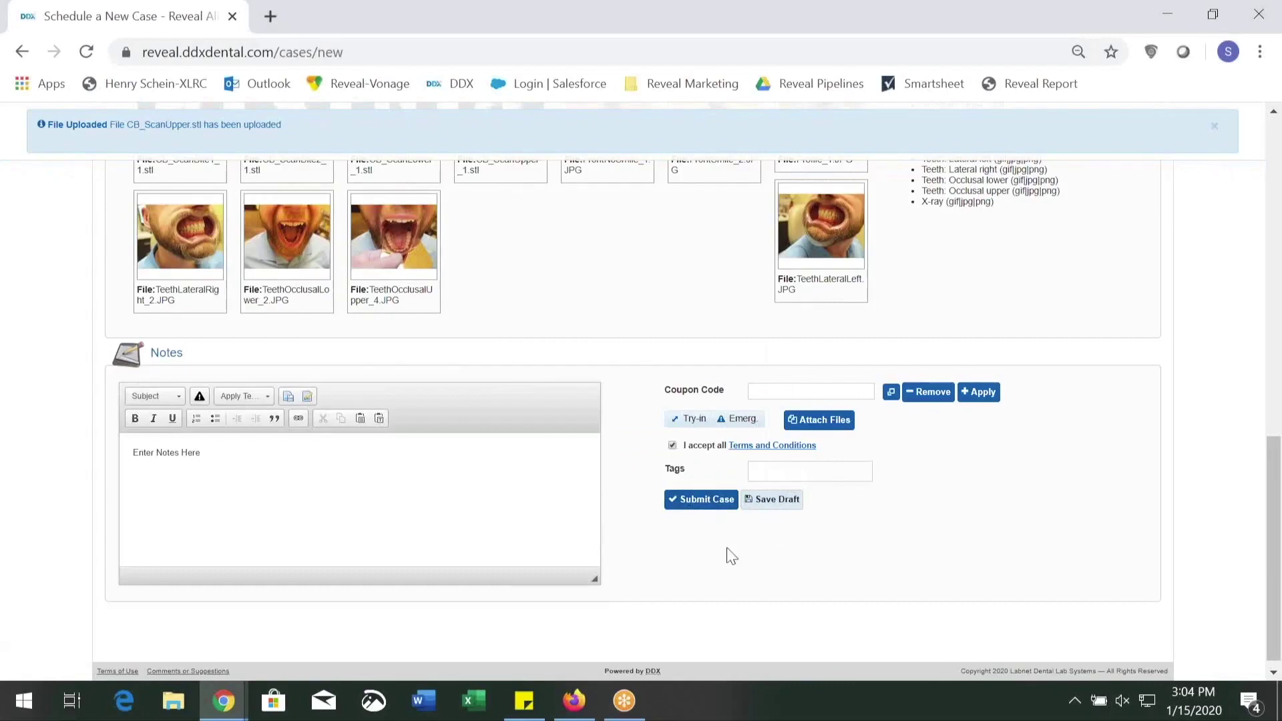
- Save the case as a draft with the Terms and Conditions accepted, and submit it to the lab
{"action": "left_click", "coordinate": [766, 512]}
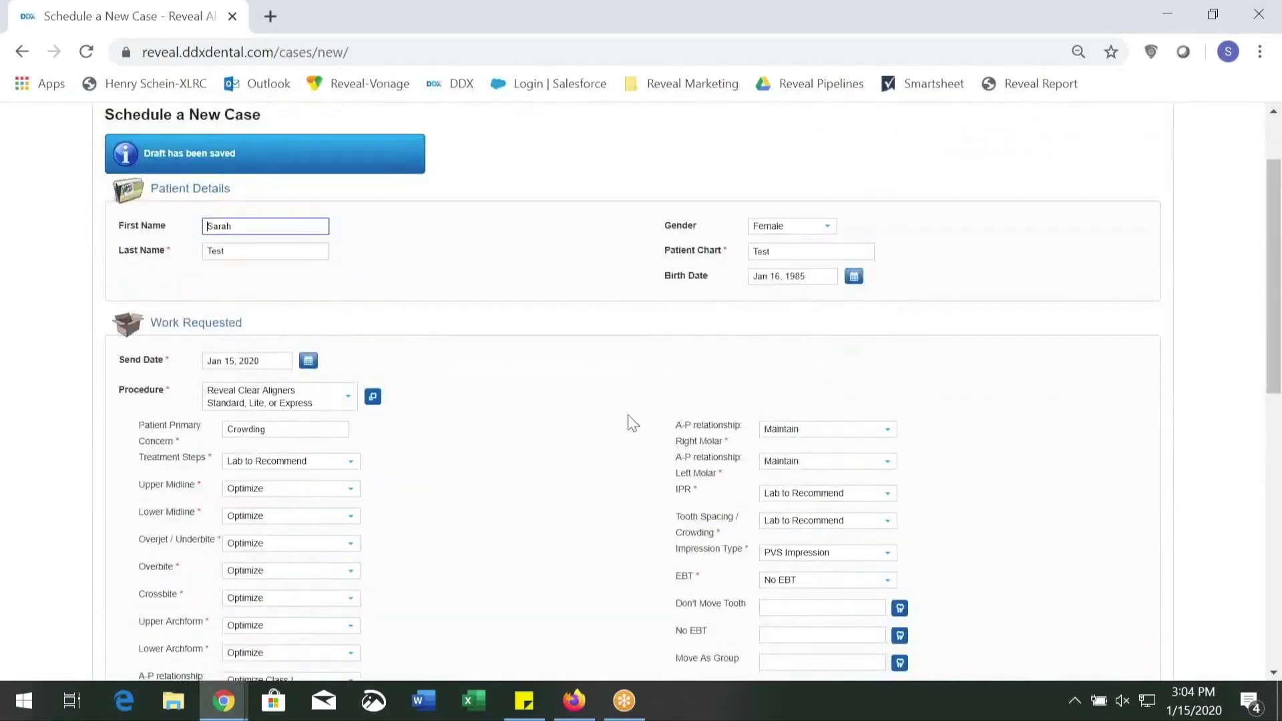
{"action": "scroll", "coordinate": [394, 261], "scroll_direction": "down", "scroll_amount": 7}
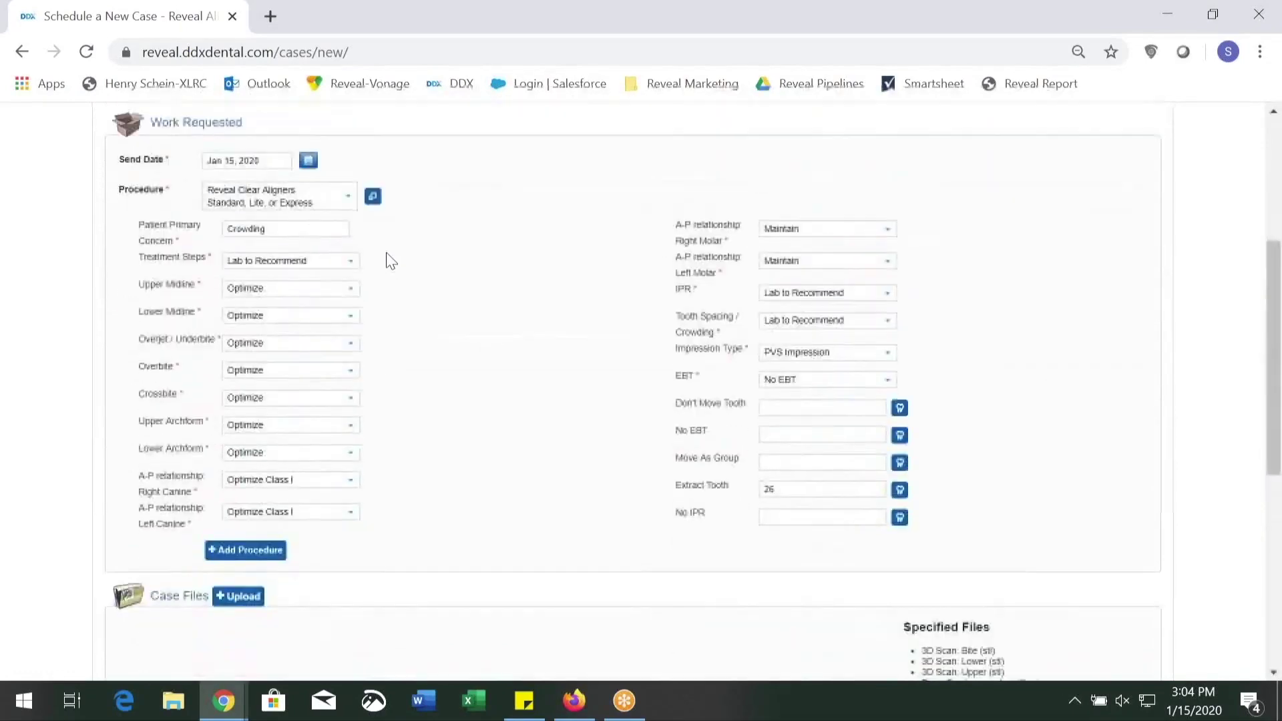
{"action": "scroll", "coordinate": [394, 259], "scroll_direction": "down", "scroll_amount": 3}
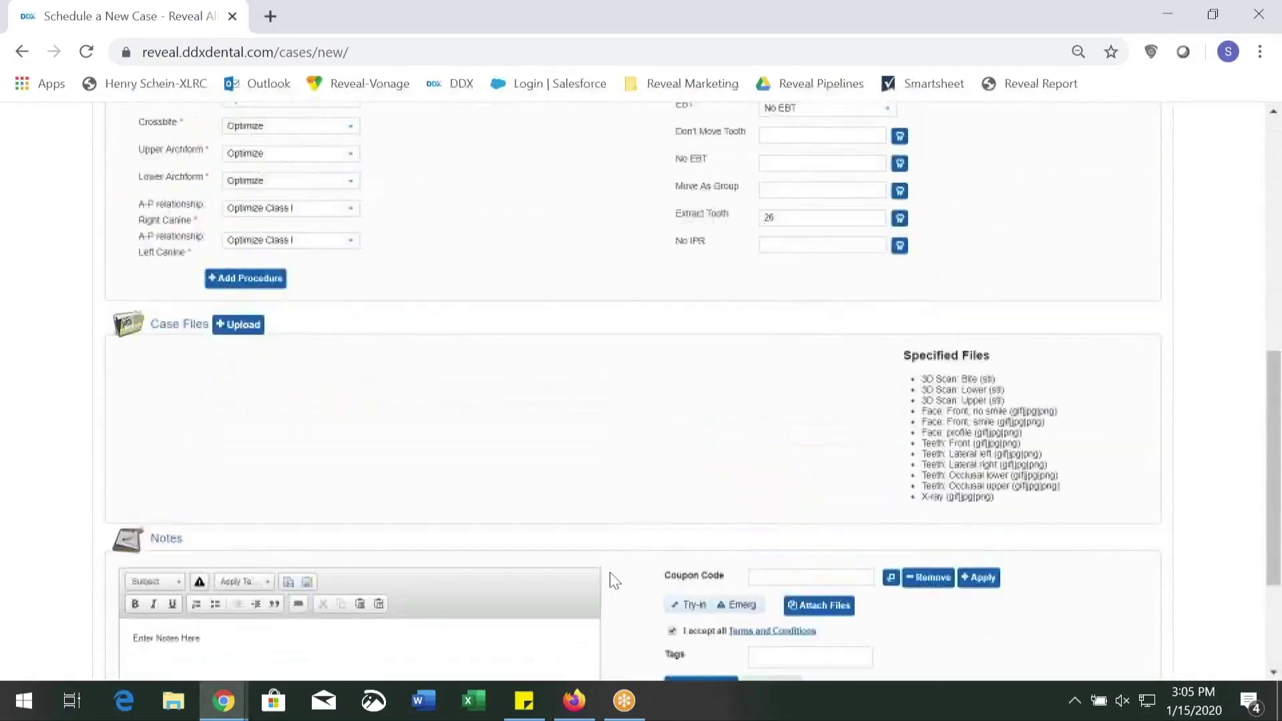
{"action": "scroll", "coordinate": [615, 580], "scroll_direction": "down", "scroll_amount": 10}
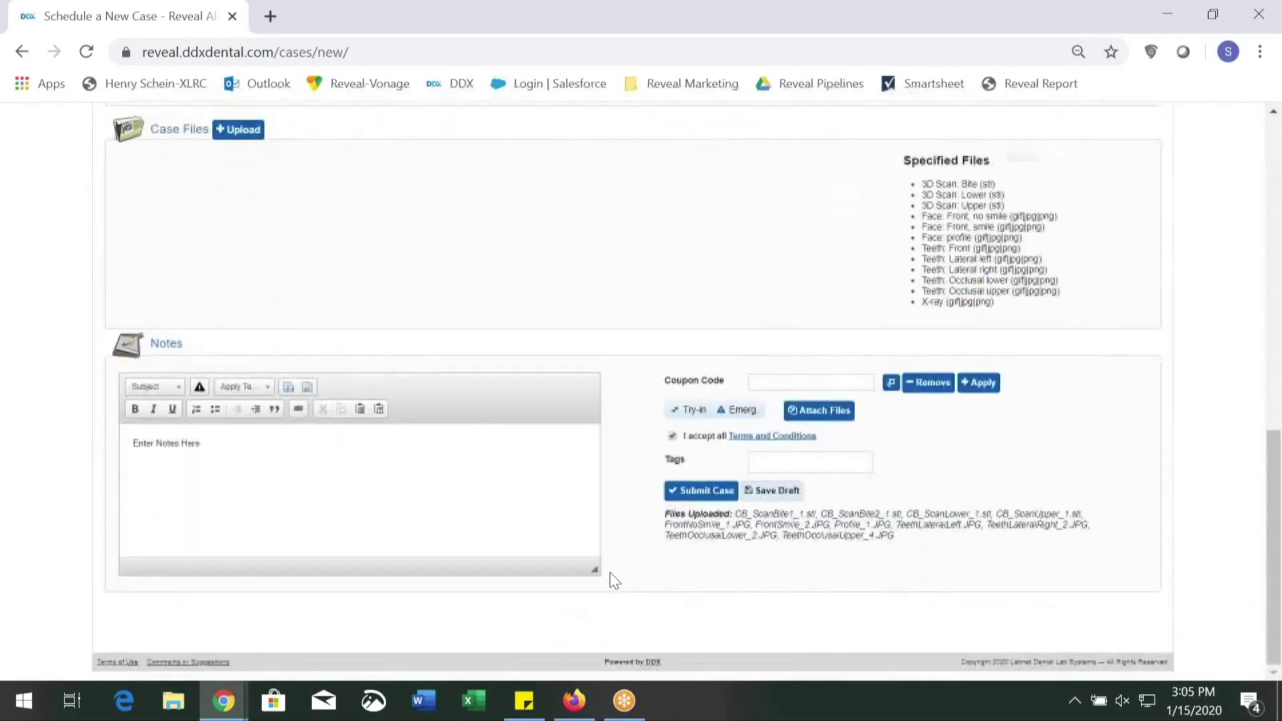
{"action": "left_click", "coordinate": [709, 497]}
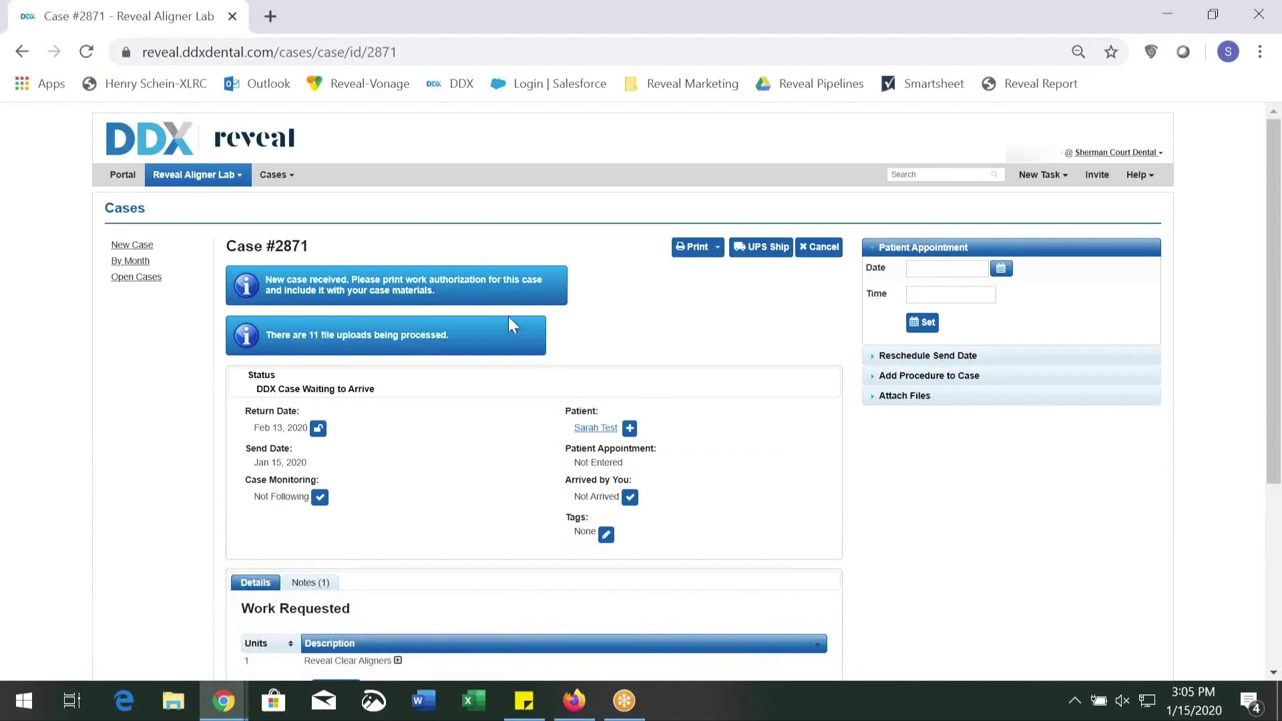
- Create and accept a 1 lb UPS Air 2 Day shipment for the submitted case and bring up its paperwork for printing
{"action": "left_click", "coordinate": [742, 262]}
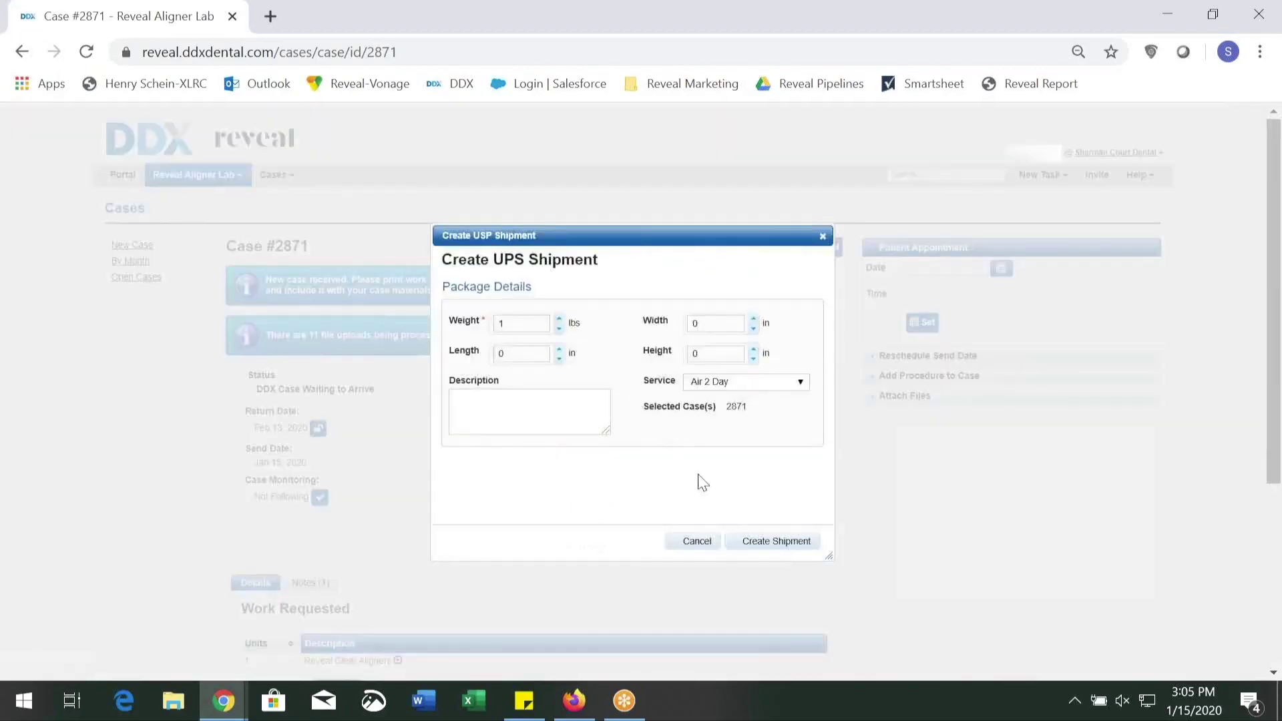
{"action": "left_click", "coordinate": [770, 542]}
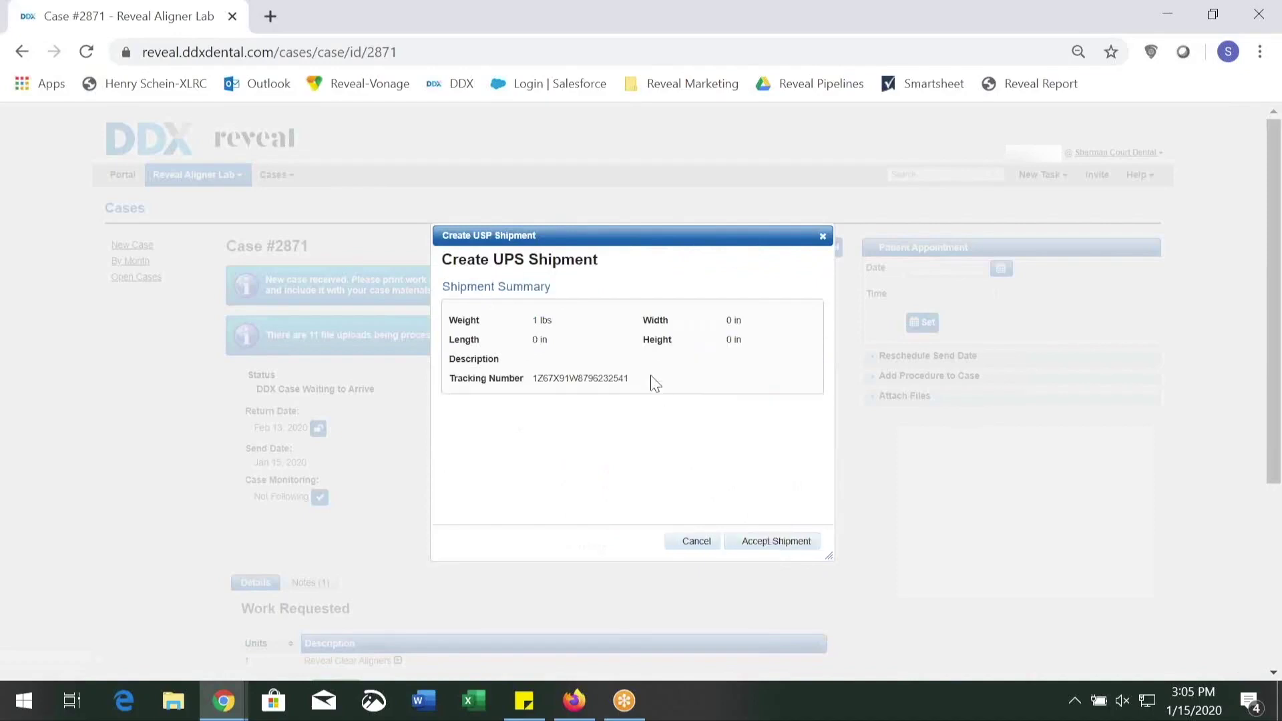
{"action": "left_click", "coordinate": [759, 543]}
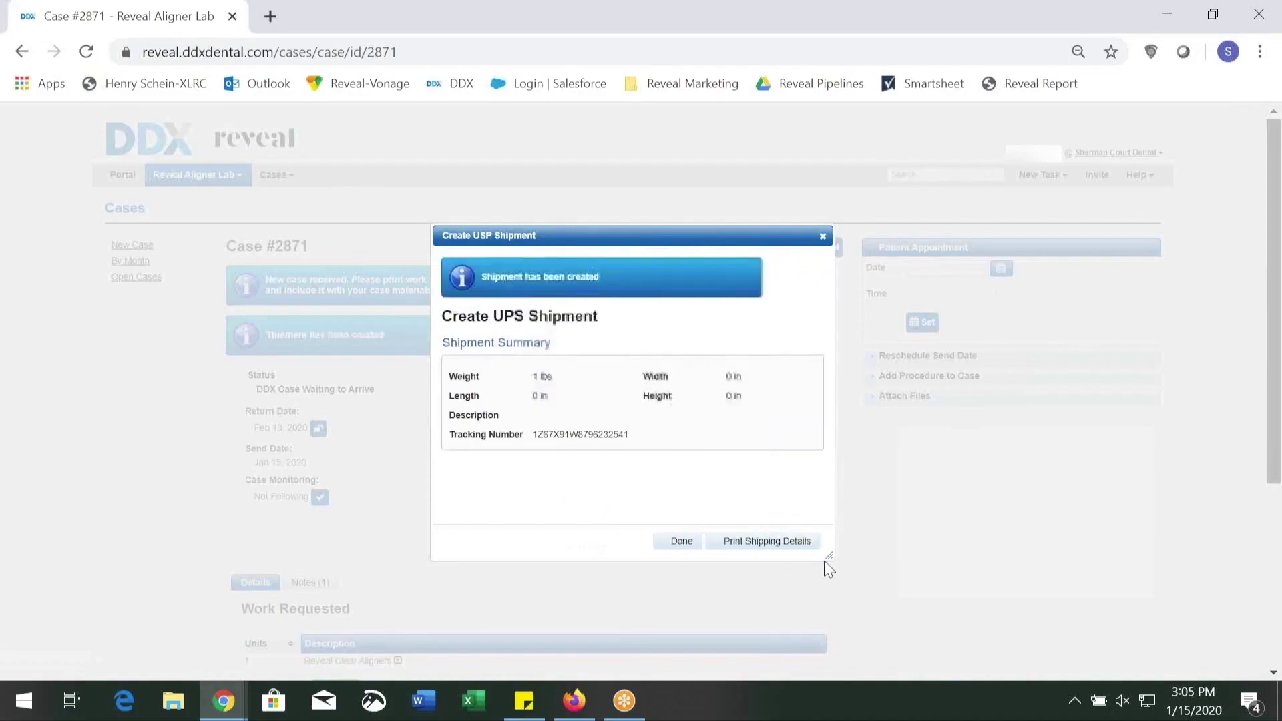
{"action": "left_click", "coordinate": [793, 546]}
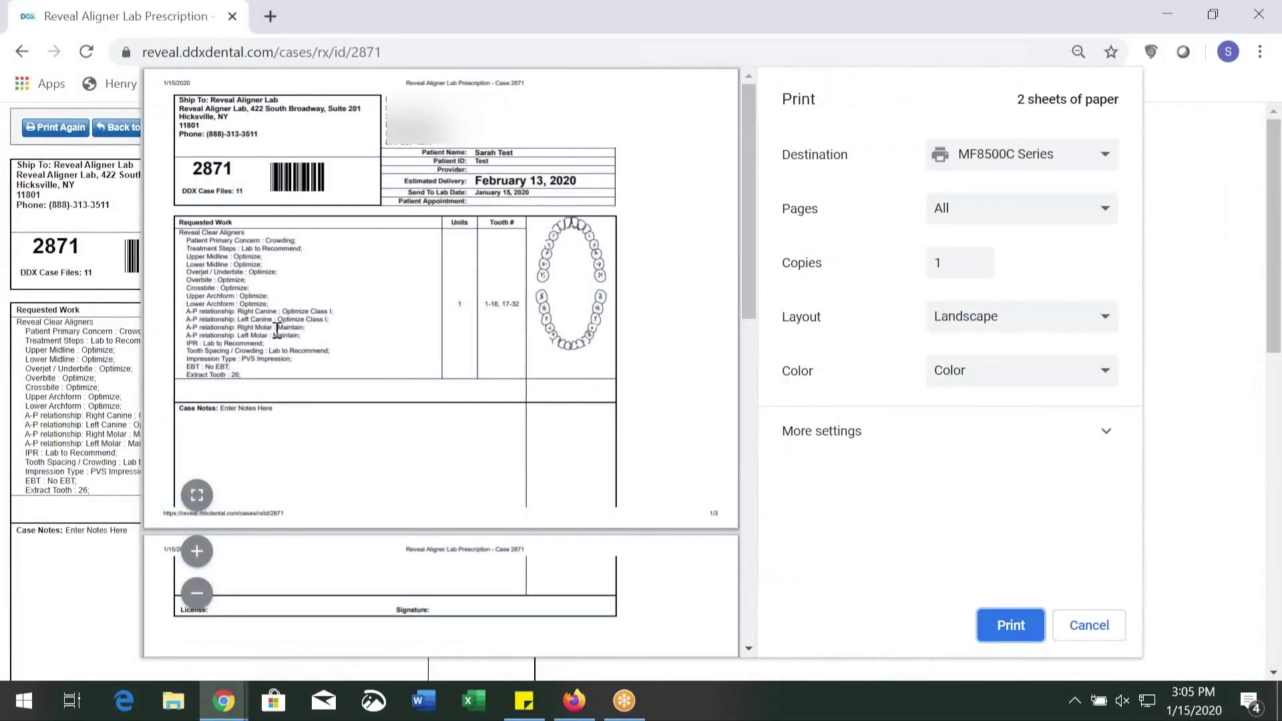
- Review the prescription and UPS label pages in the print preview, and close the preview without printing
{"action": "scroll", "coordinate": [517, 374], "scroll_direction": "down", "scroll_amount": 10}
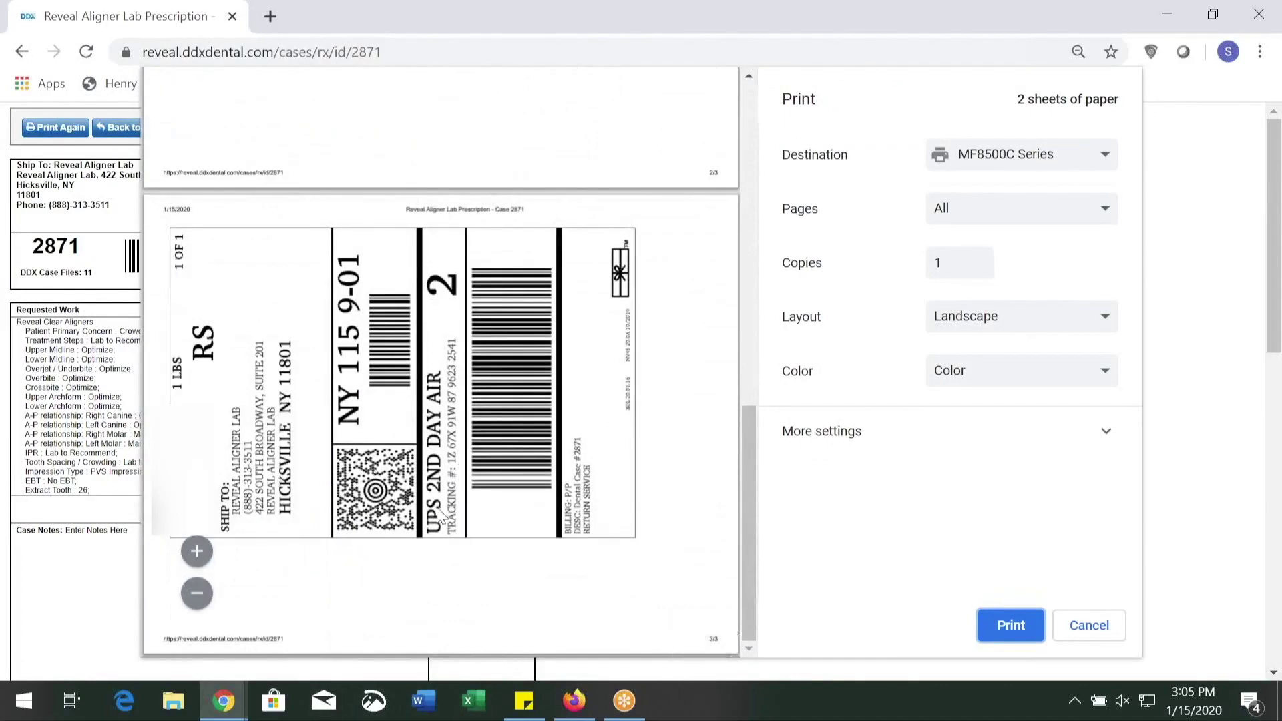
{"action": "scroll", "coordinate": [437, 518], "scroll_direction": "up", "scroll_amount": 2}
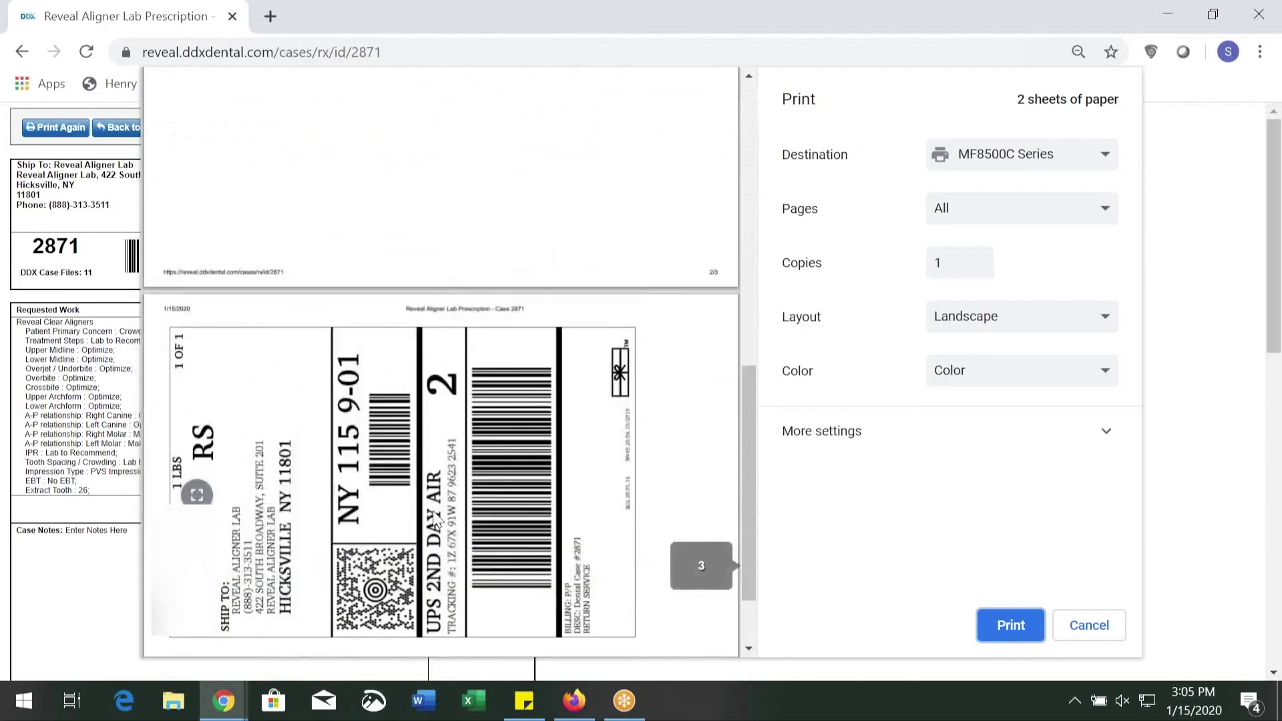
{"action": "scroll", "coordinate": [435, 517], "scroll_direction": "up", "scroll_amount": 10}
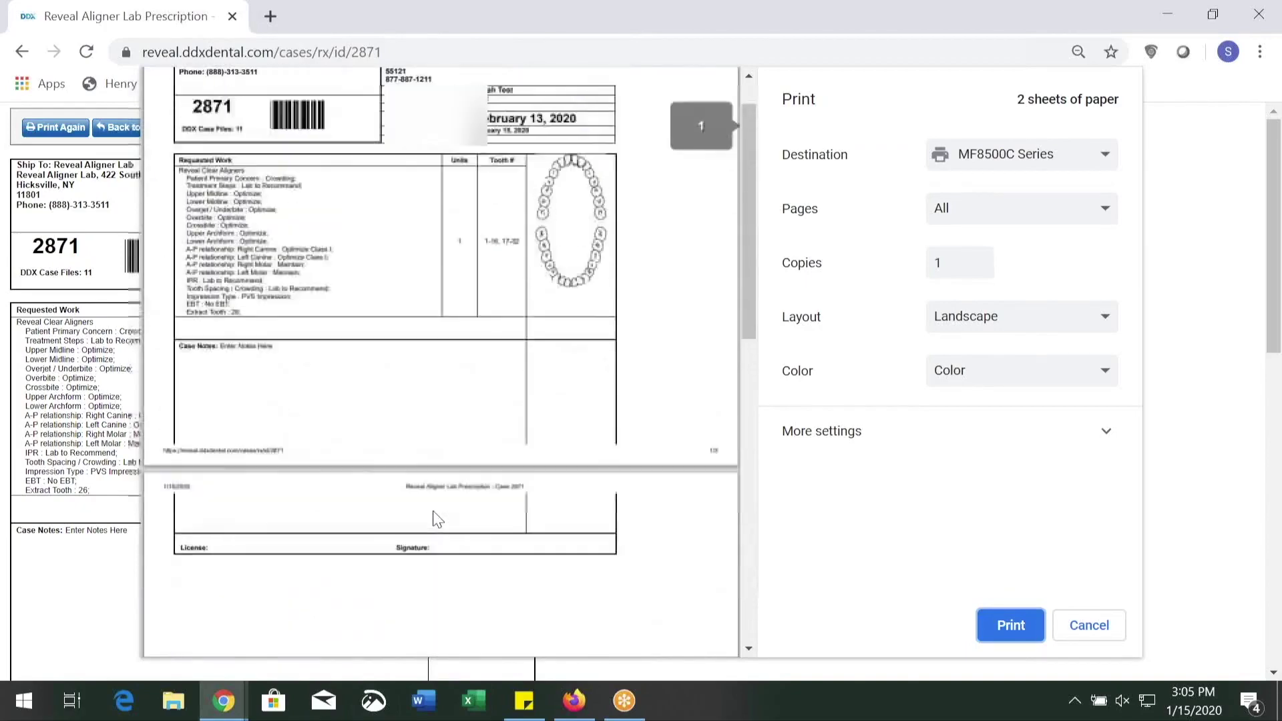
{"action": "scroll", "coordinate": [438, 519], "scroll_direction": "up", "scroll_amount": 1}
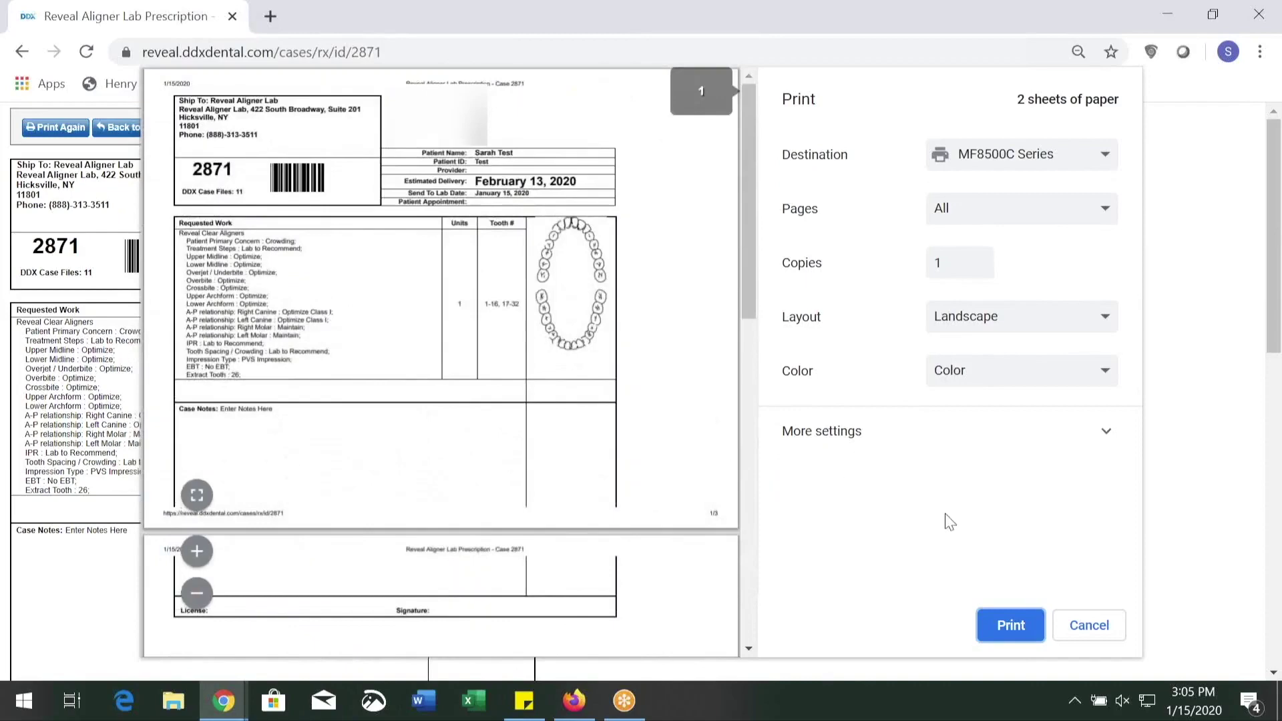
{"action": "left_click", "coordinate": [1105, 639]}
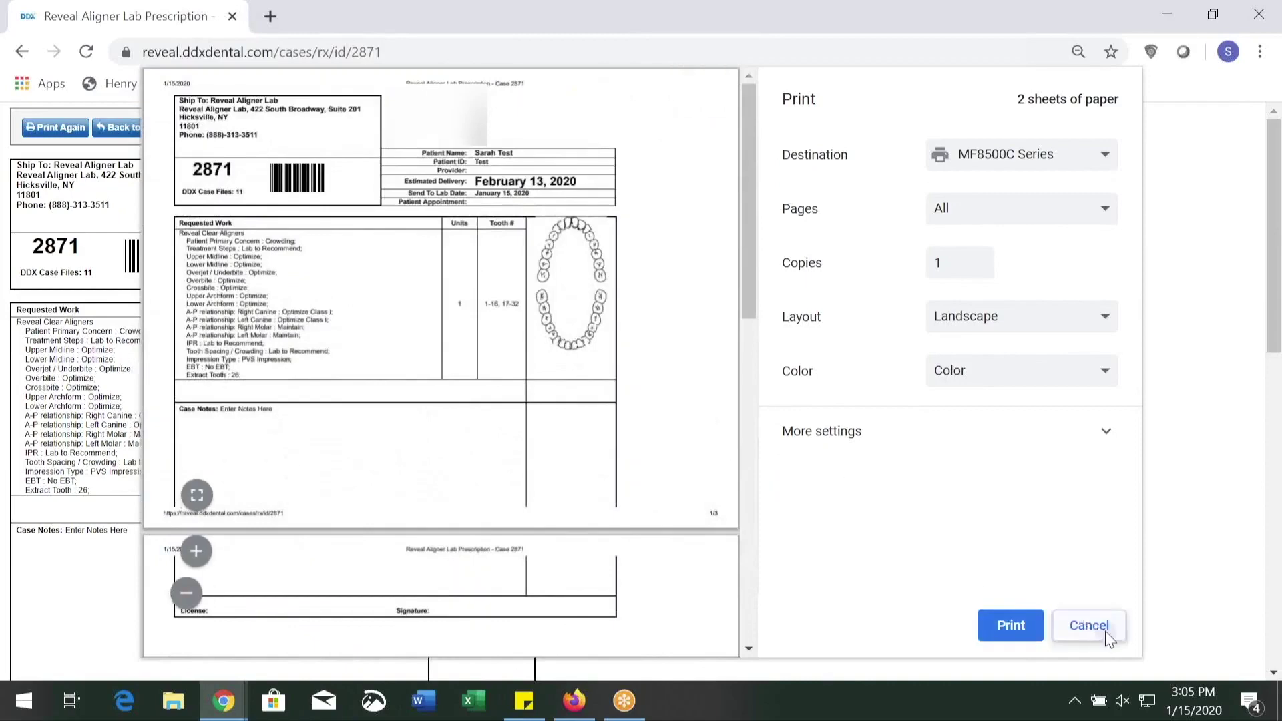
- Return to the submitted case's page and look over its status, requested work and uploaded case files
{"action": "left_click", "coordinate": [150, 139]}
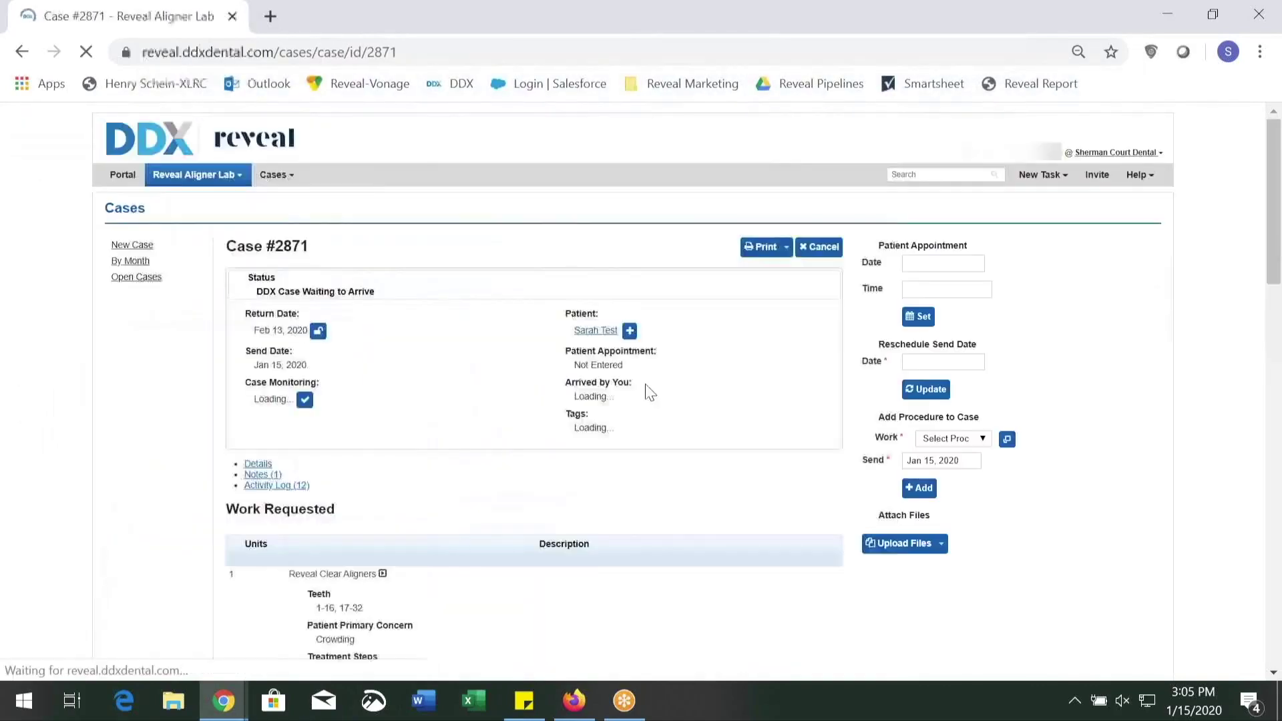
{"action": "scroll", "coordinate": [748, 348], "scroll_direction": "down", "scroll_amount": 5}
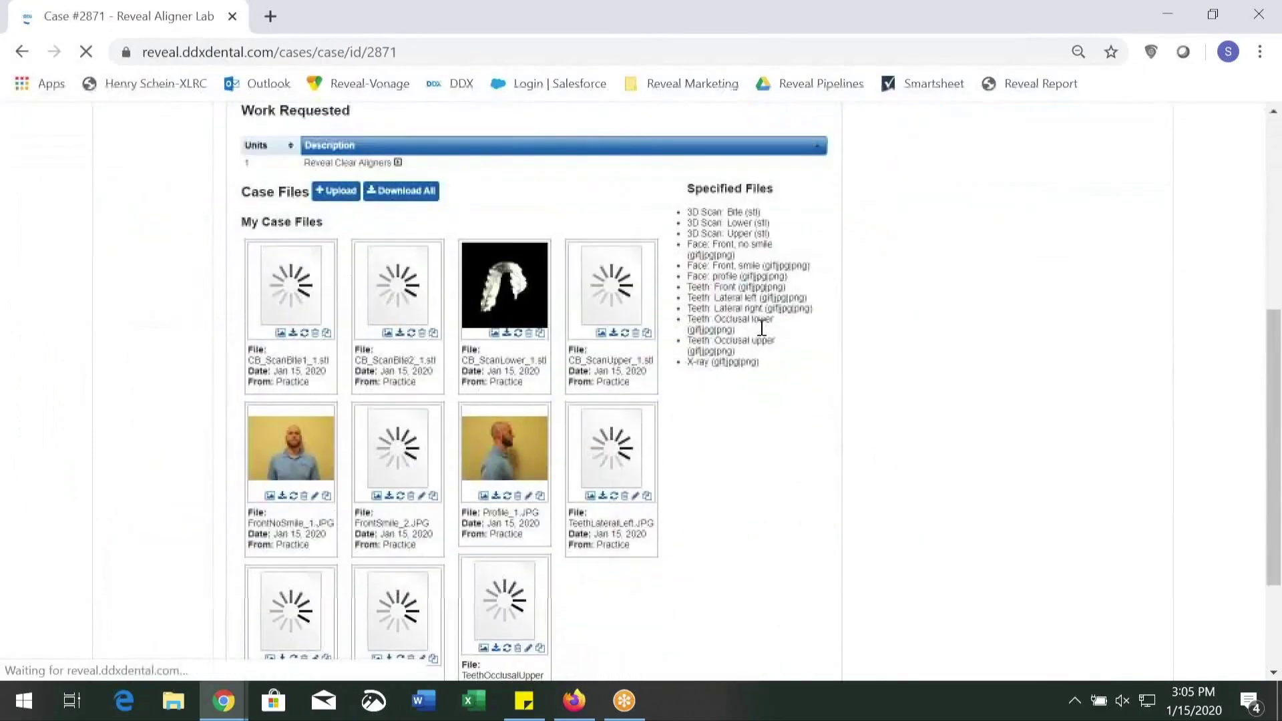
{"action": "scroll", "coordinate": [761, 335], "scroll_direction": "up", "scroll_amount": 5}
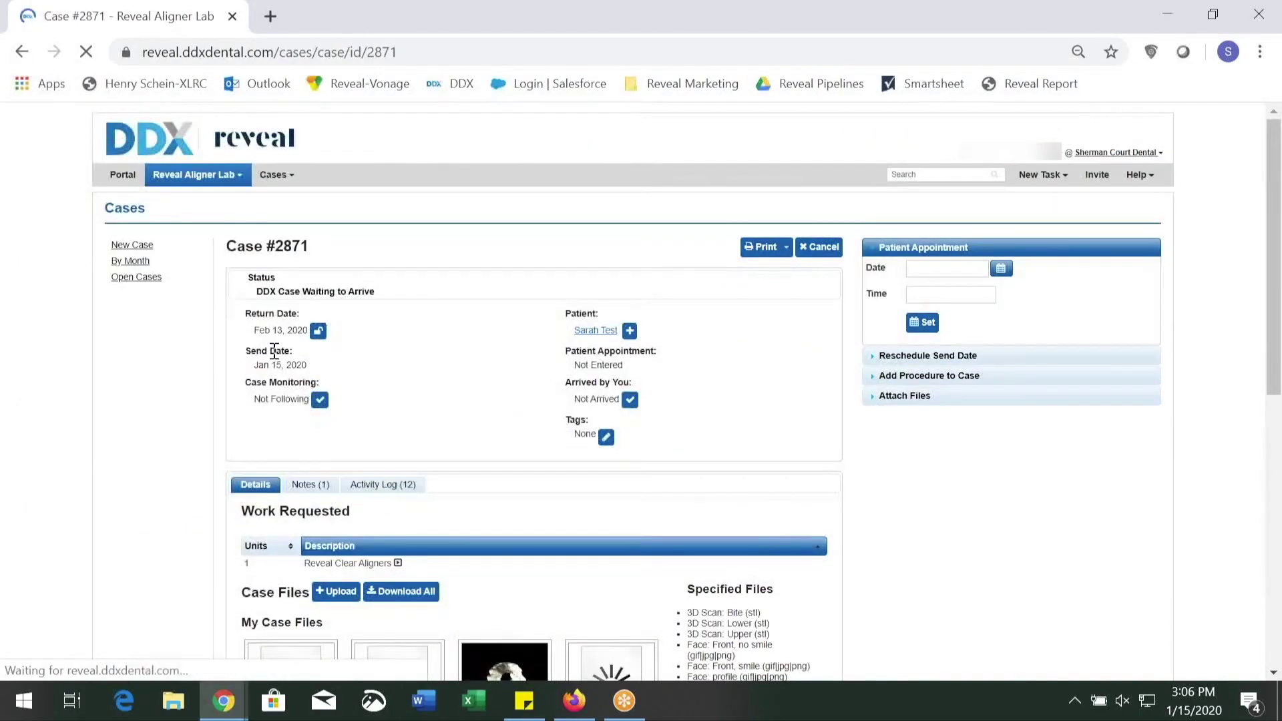
- Open the case pending proposal review from the portal alerts and bring up its first lab-created 3D treatment plan
{"action": "left_click", "coordinate": [191, 162]}
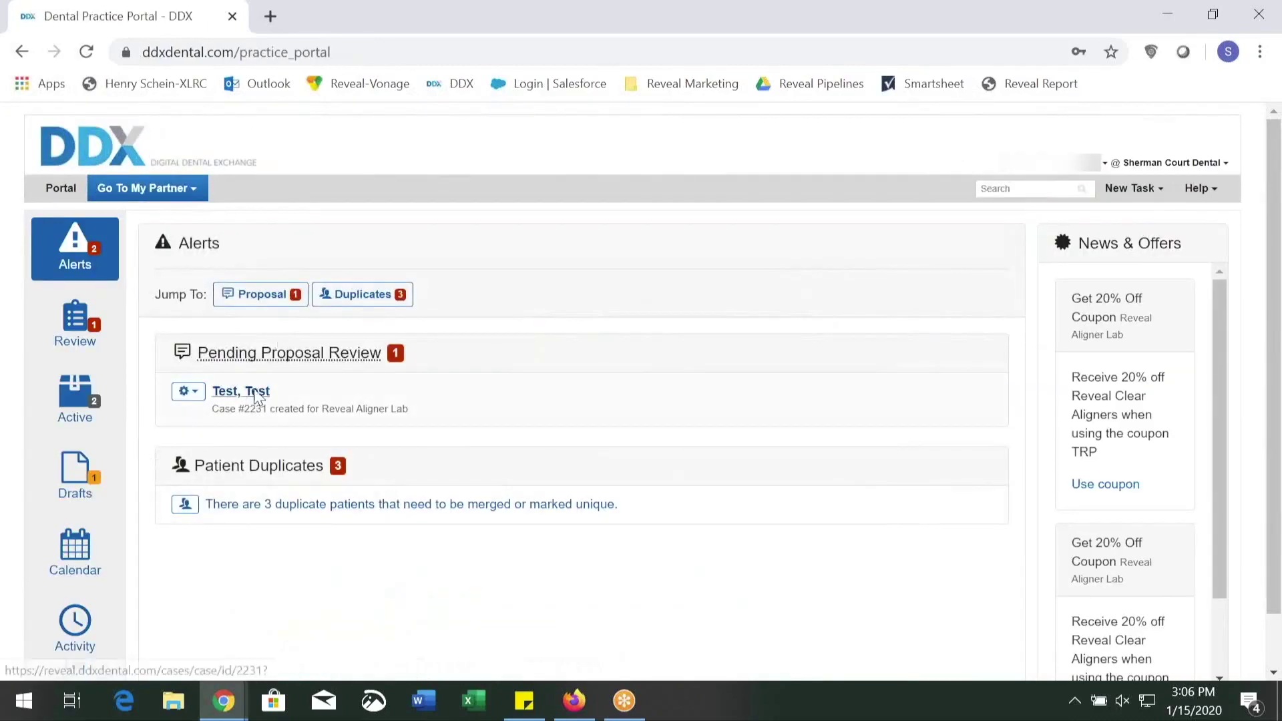
{"action": "mouse_move", "coordinate": [255, 398]}
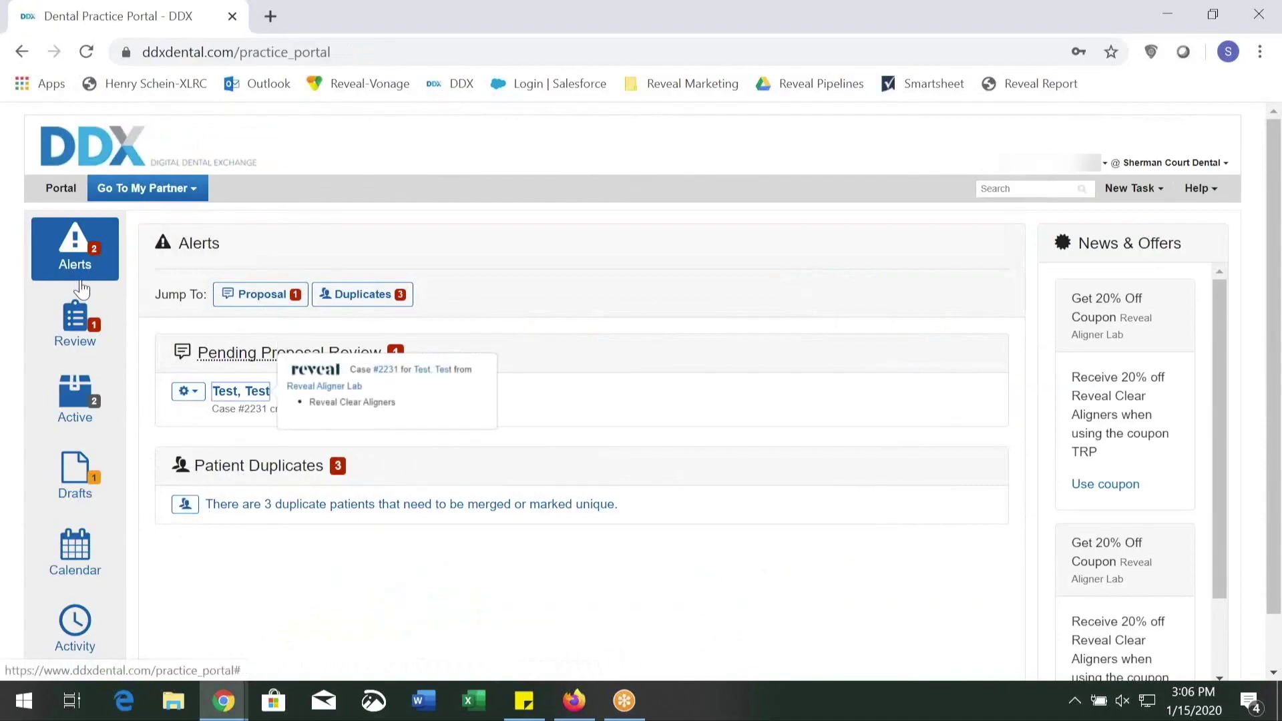
{"action": "left_click", "coordinate": [249, 399]}
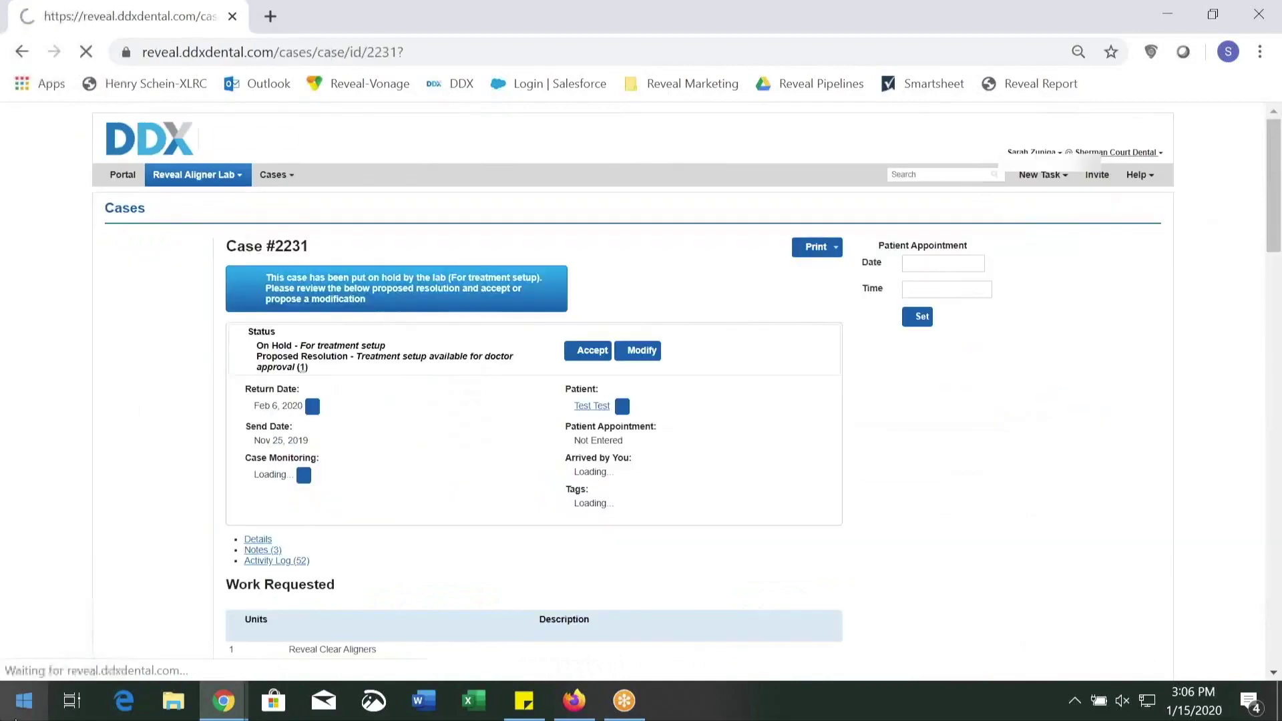
{"action": "scroll", "coordinate": [128, 494], "scroll_direction": "down", "scroll_amount": 3}
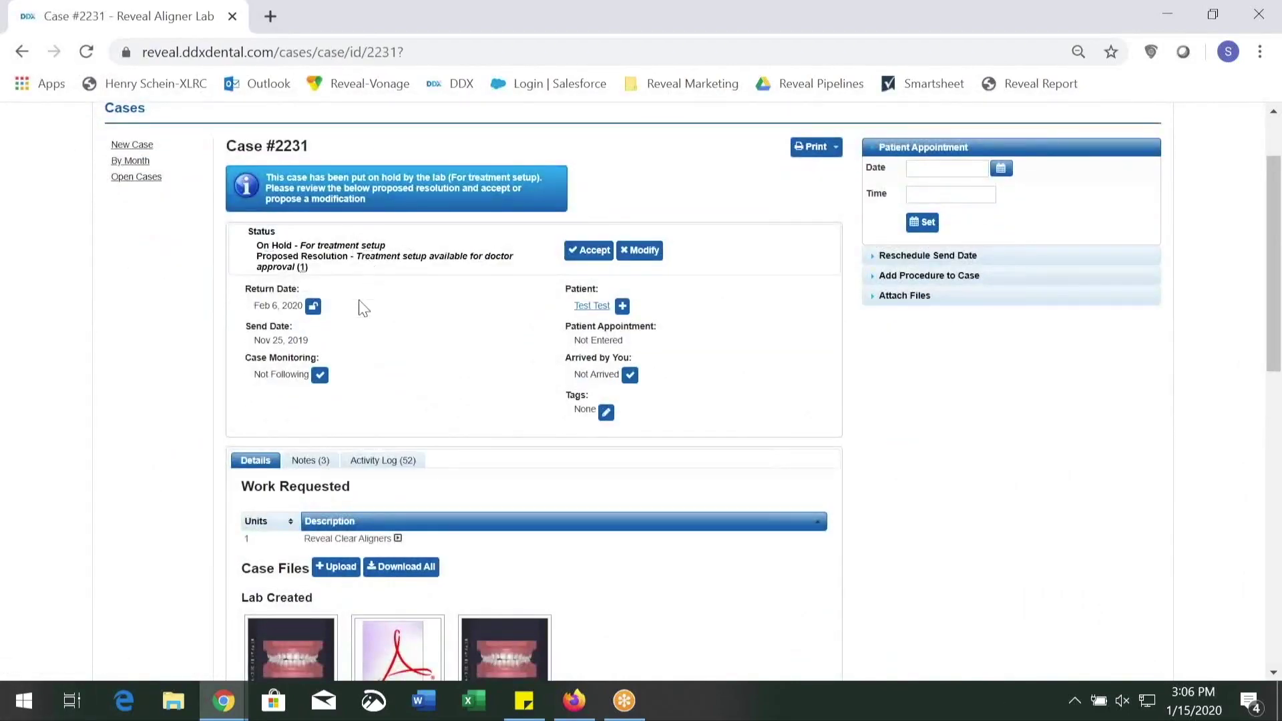
{"action": "scroll", "coordinate": [363, 309], "scroll_direction": "down", "scroll_amount": 9}
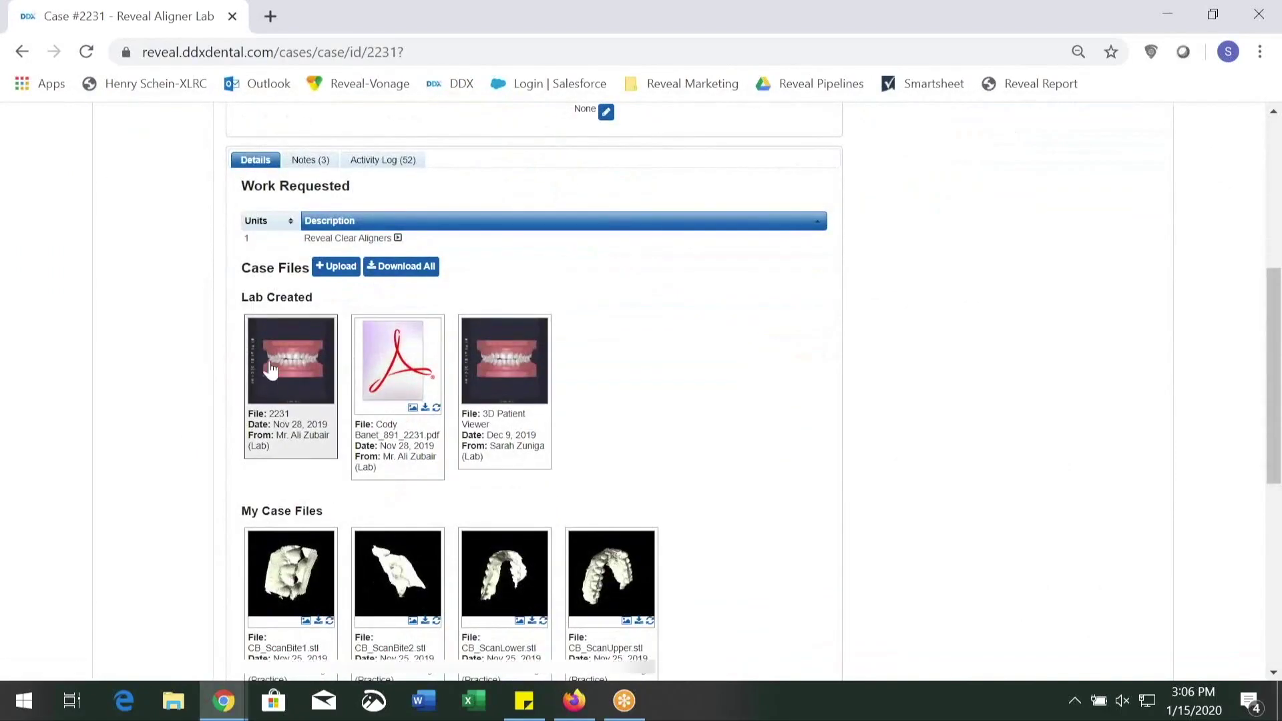
{"action": "left_click", "coordinate": [277, 375]}
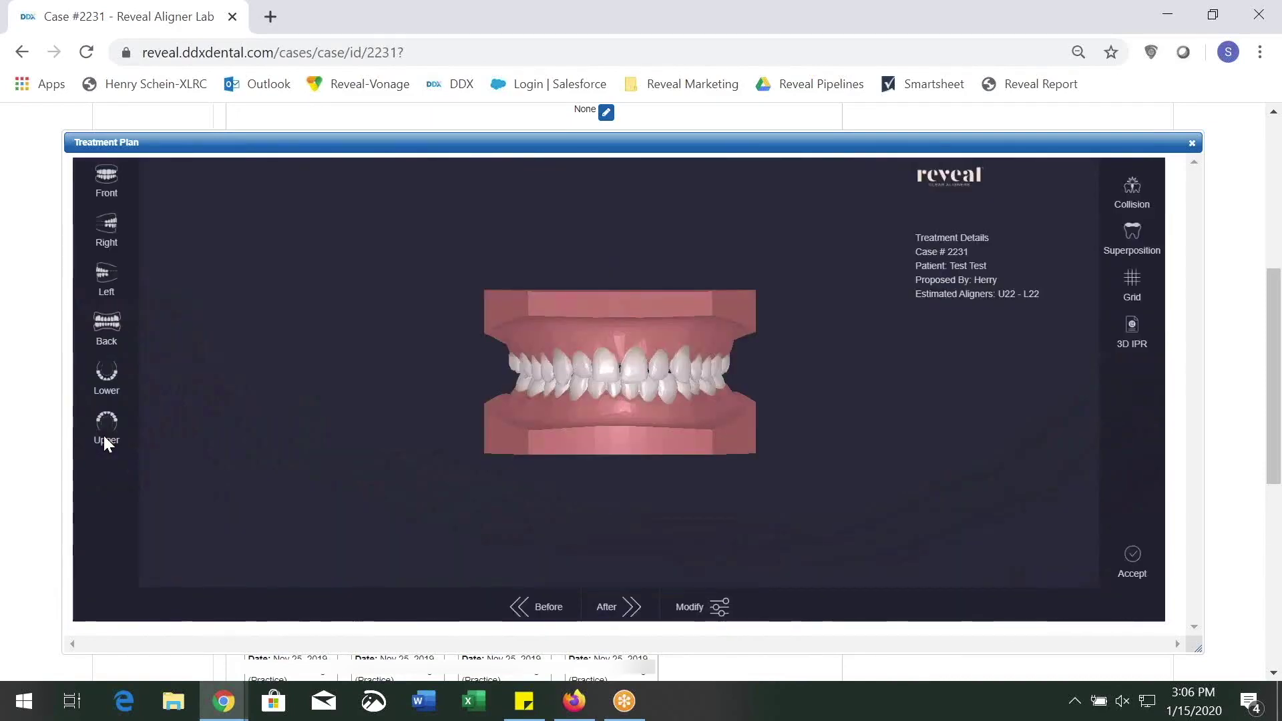
- Enlarge the 3D teeth model and compare its before and after treatment states
{"action": "scroll", "coordinate": [459, 380], "scroll_direction": "up", "scroll_amount": 1}
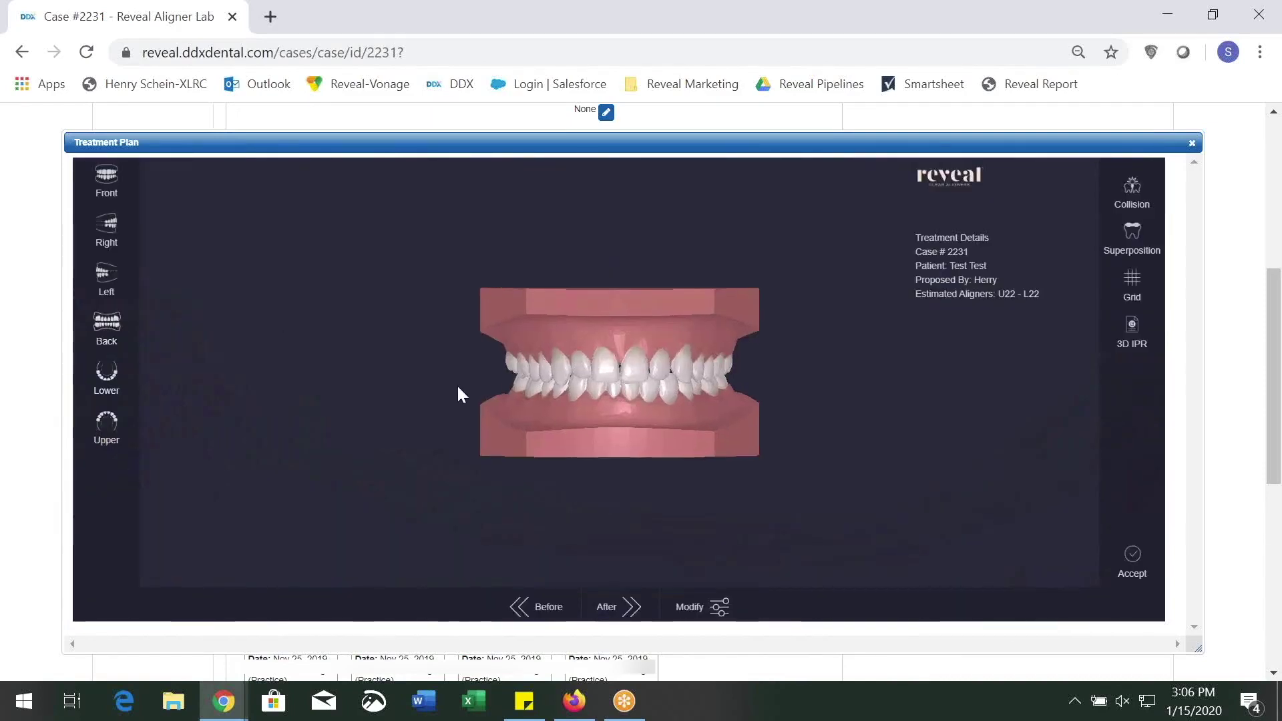
{"action": "scroll", "coordinate": [458, 388], "scroll_direction": "up", "scroll_amount": 3}
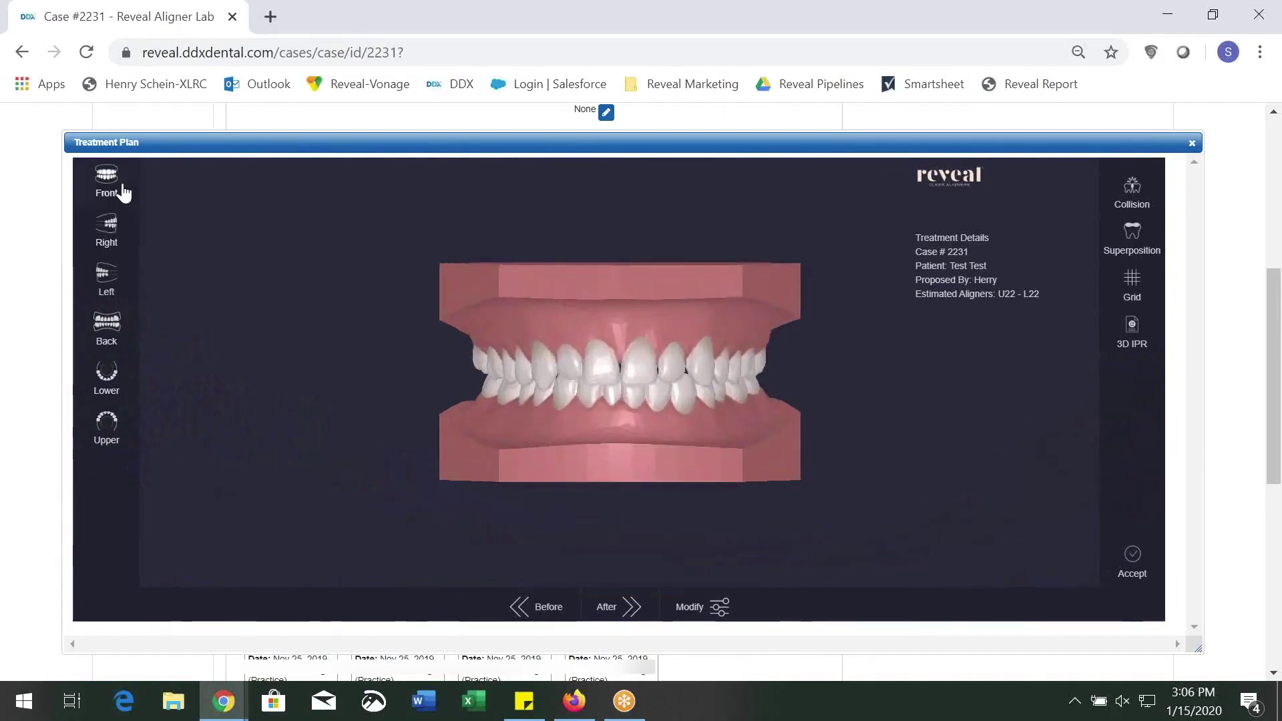
{"action": "left_click", "coordinate": [553, 613]}
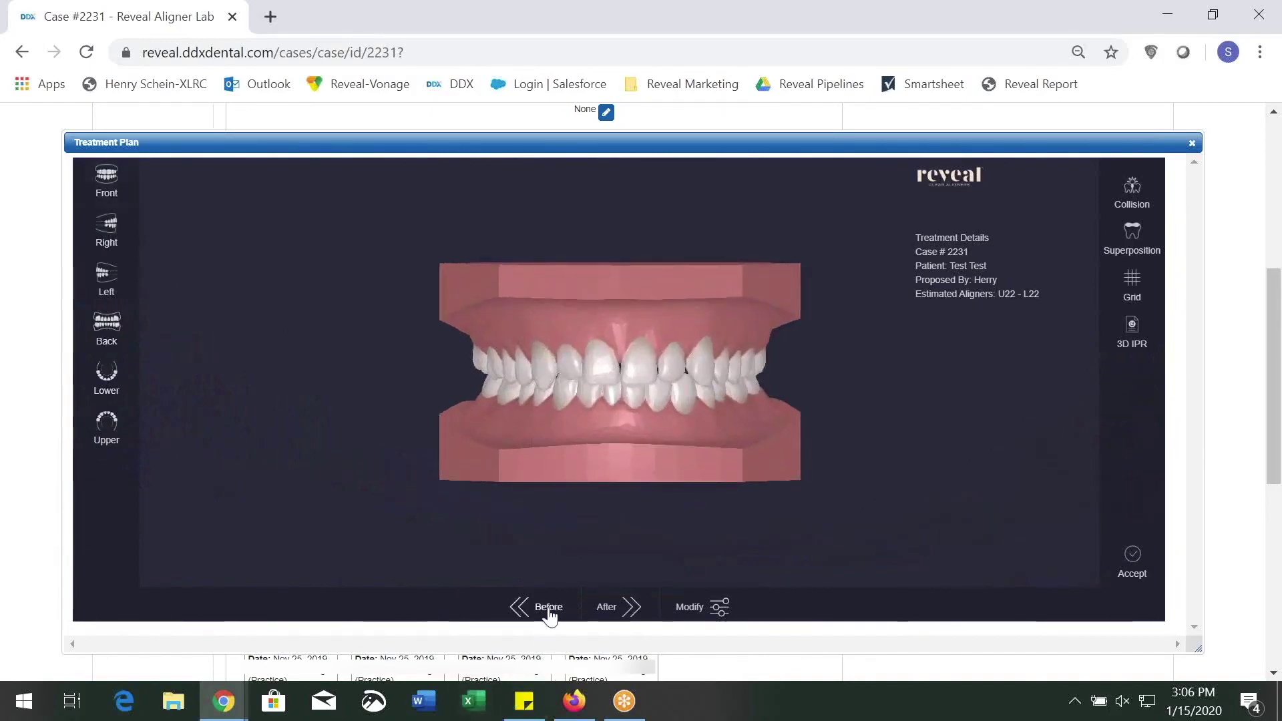
{"action": "left_click", "coordinate": [622, 604]}
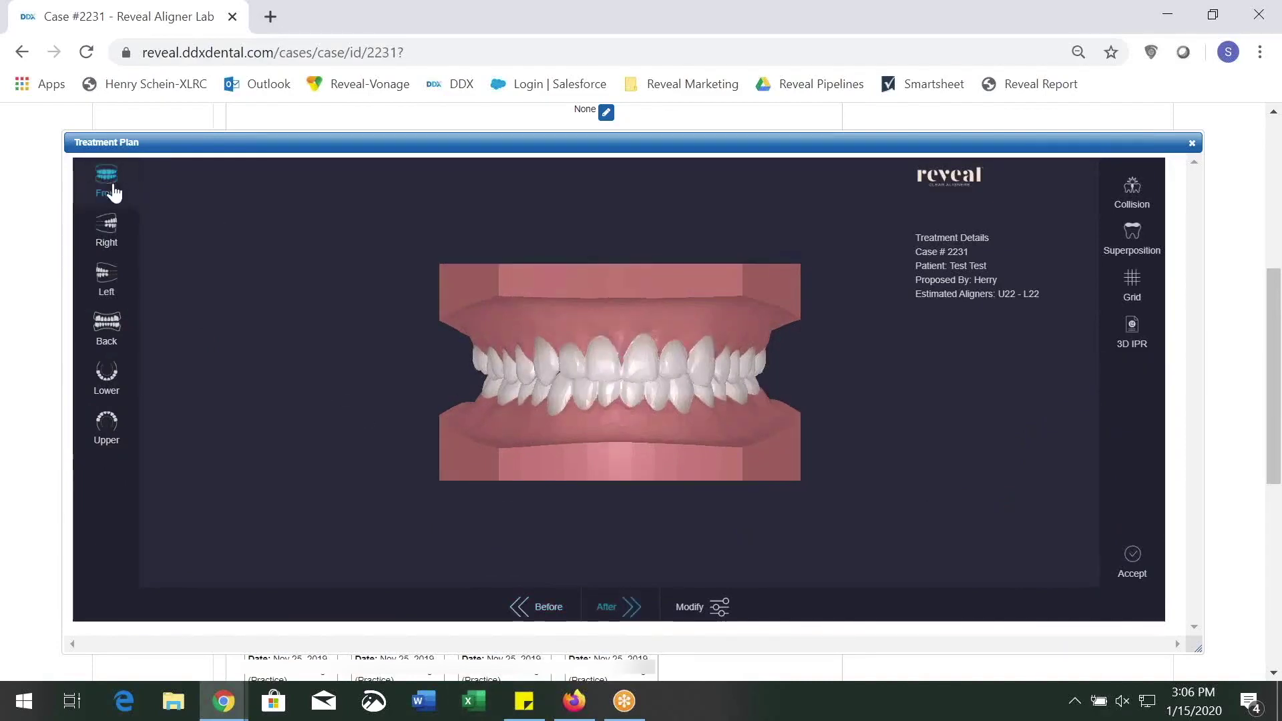
- Inspect the after-treatment model from the right, left, back, lower and upper views, and return to the front view
{"action": "left_click", "coordinate": [108, 229]}
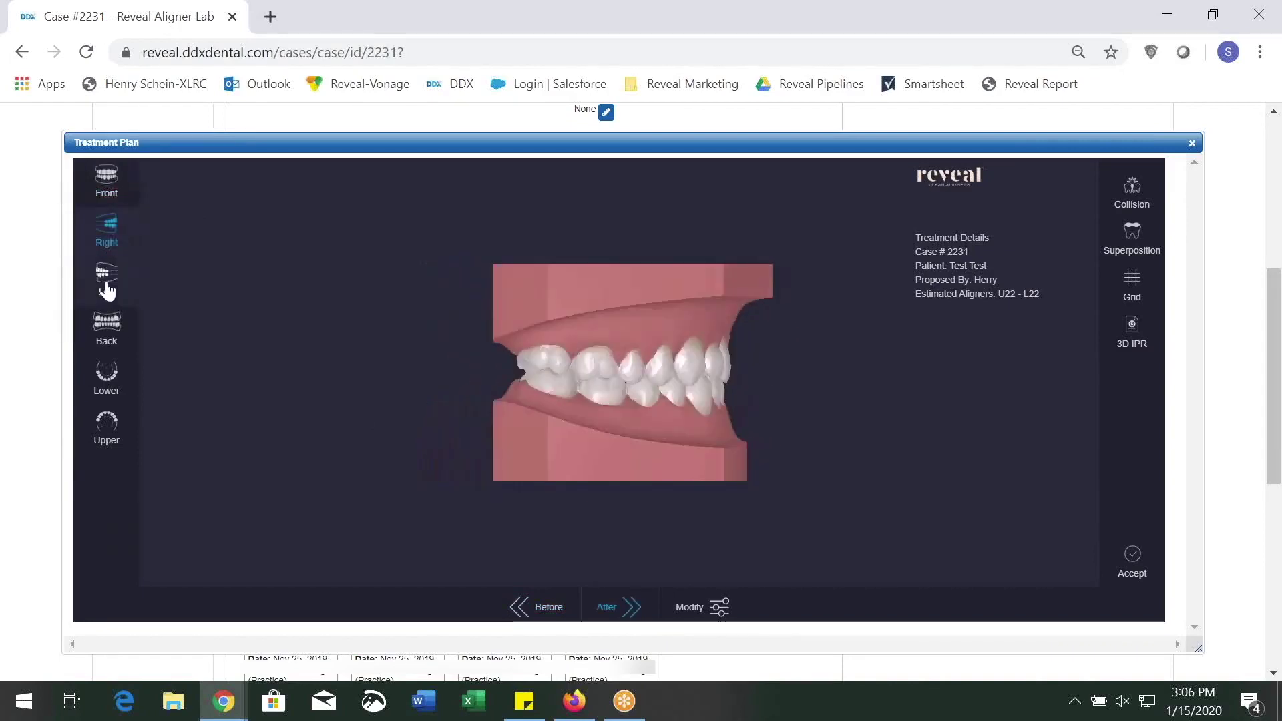
{"action": "left_click", "coordinate": [106, 287]}
{"action": "left_click", "coordinate": [103, 343]}
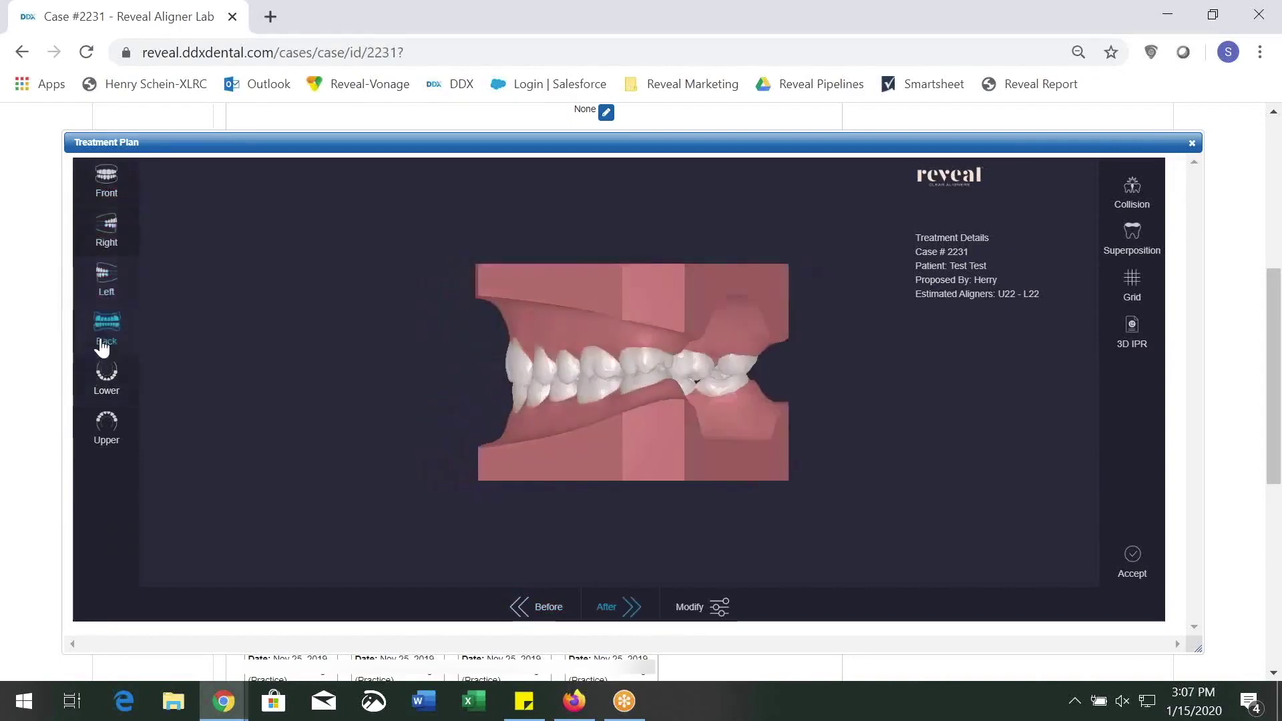
{"action": "left_click", "coordinate": [106, 399]}
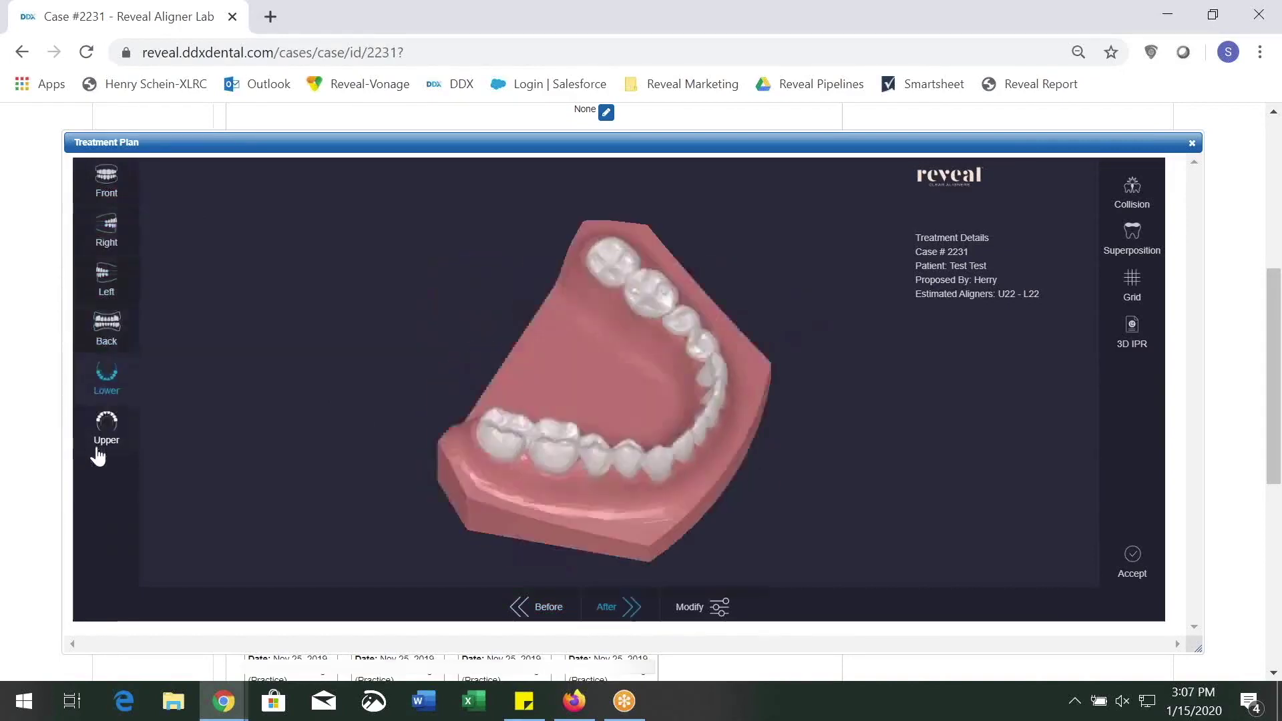
{"action": "left_click", "coordinate": [104, 440]}
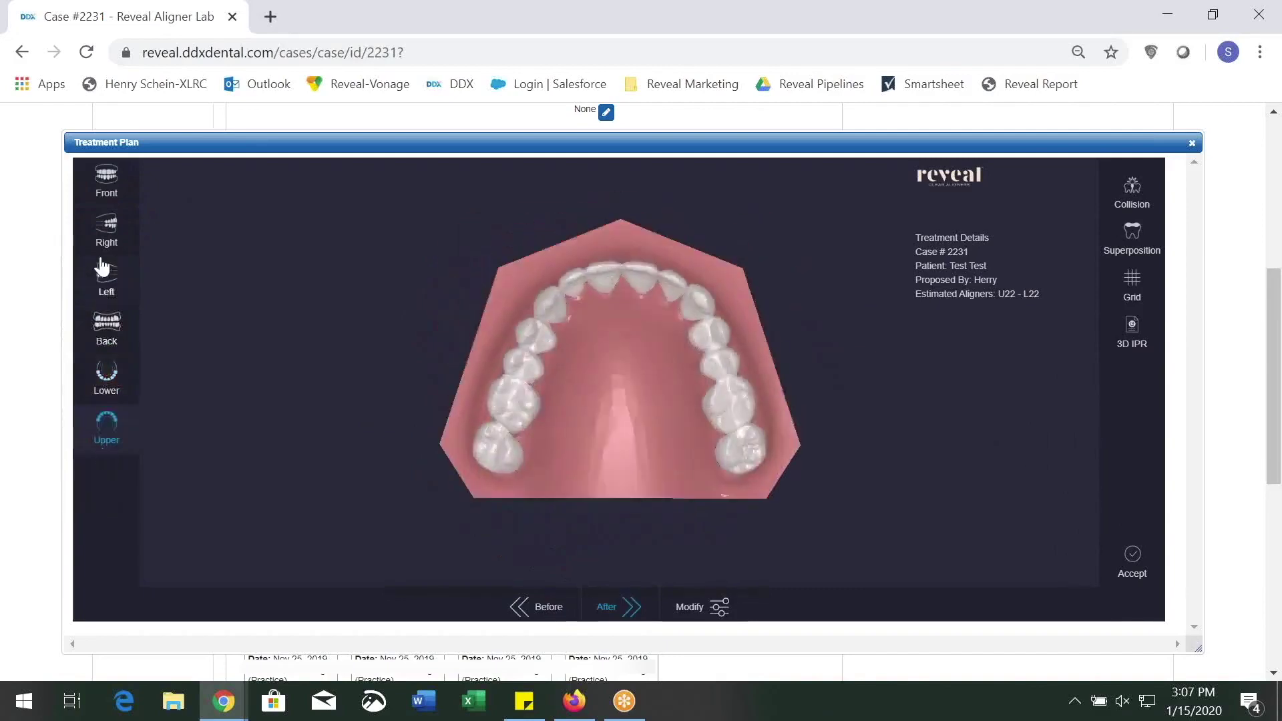
{"action": "left_click", "coordinate": [115, 187]}
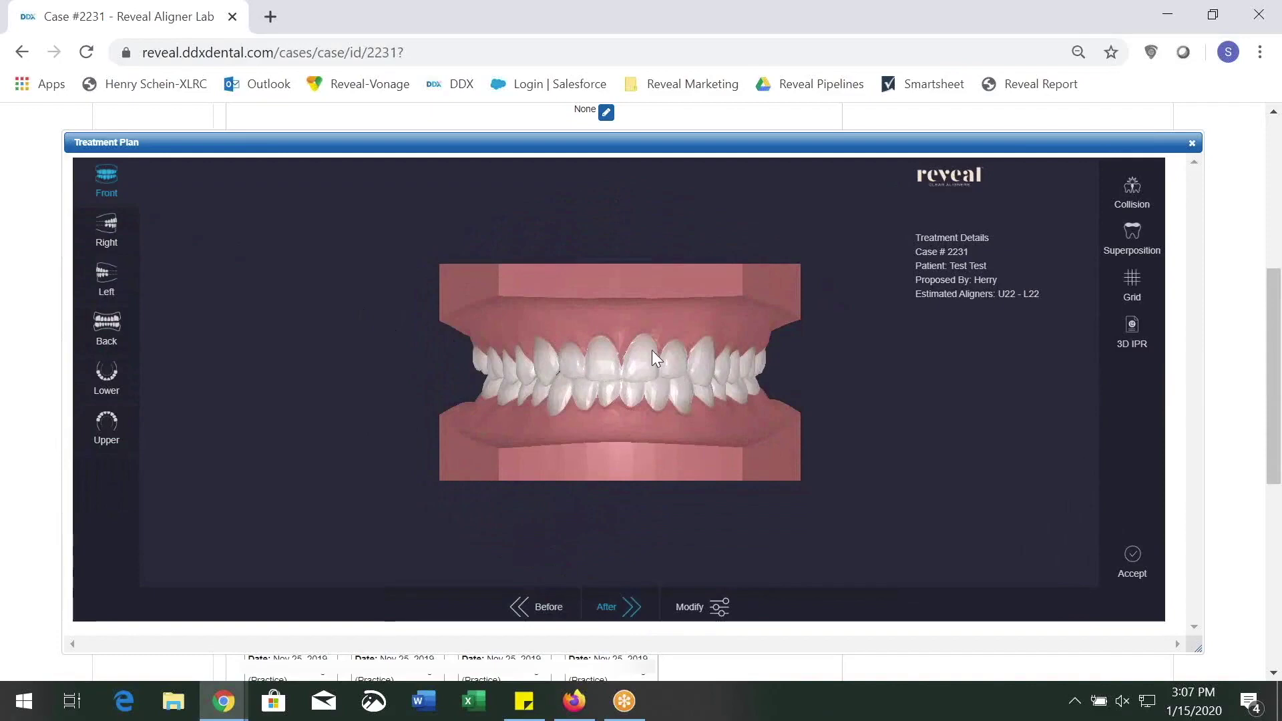
- Rotate the after-treatment model freely, reset it to the front view and compare the before and after states again
{"action": "left_click_drag", "start_coordinate": [652, 359], "coordinate": [367, 347]}
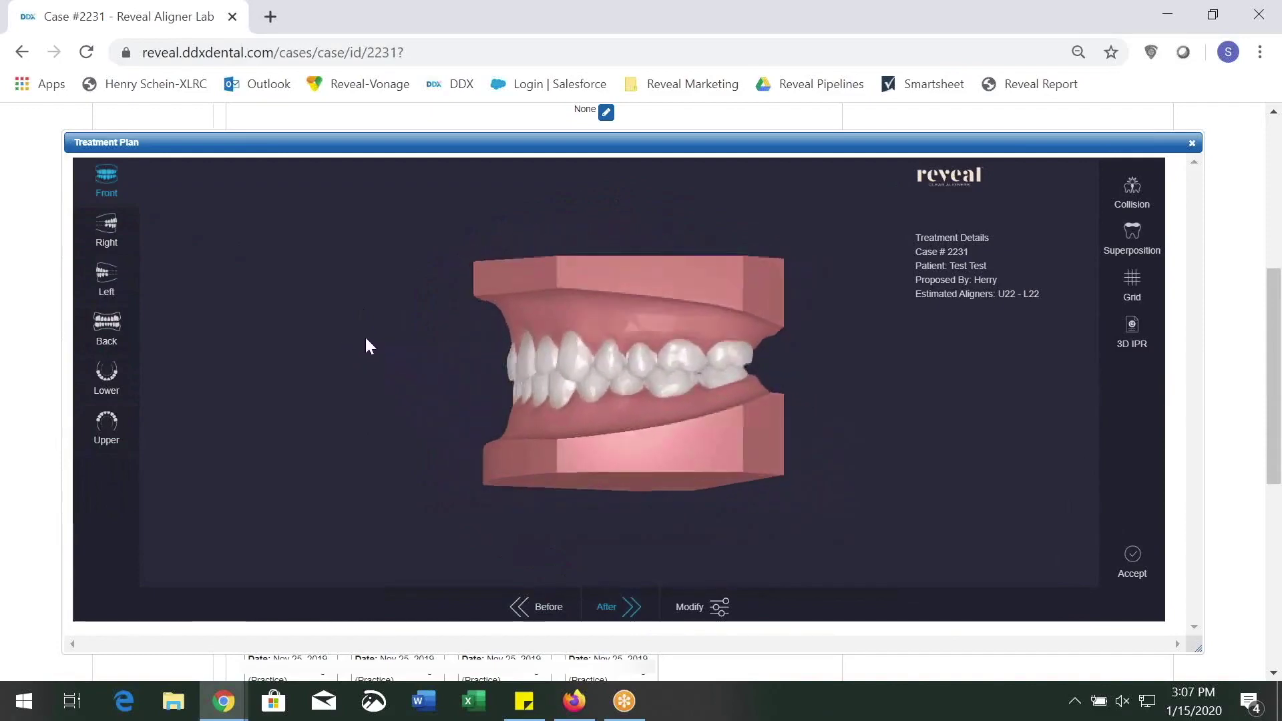
{"action": "left_click", "coordinate": [105, 187]}
{"action": "left_click", "coordinate": [558, 608]}
{"action": "left_click", "coordinate": [608, 607]}
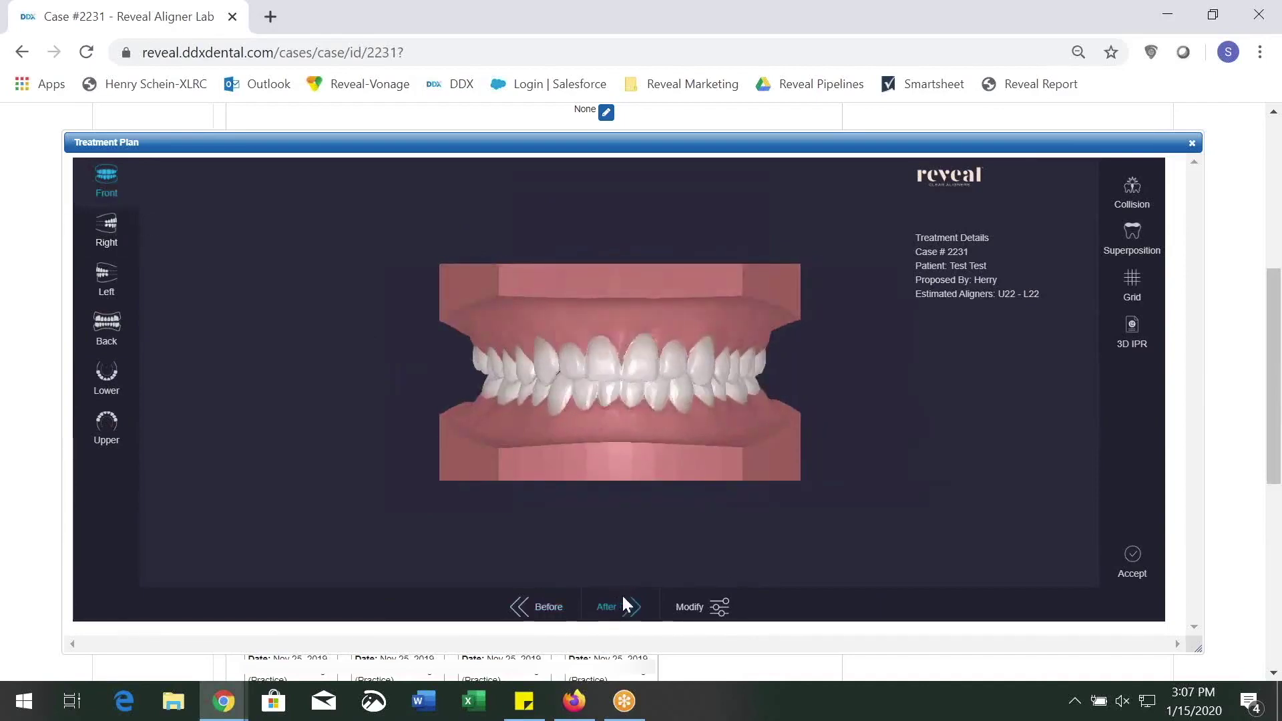
- Show the tooth collisions, inspect them from several angles, then restore the front view and hide the collisions
{"action": "left_click", "coordinate": [1143, 192]}
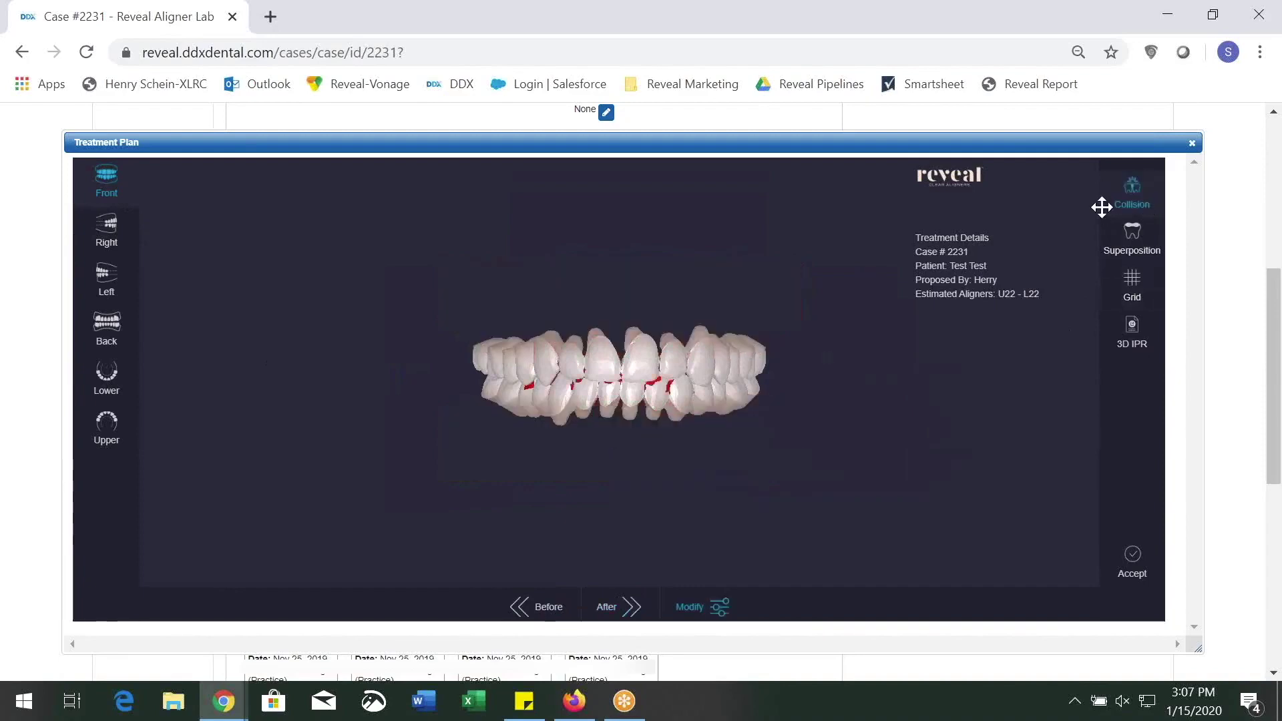
{"action": "left_click_drag", "start_coordinate": [677, 387], "coordinate": [444, 389]}
{"action": "left_click_drag", "start_coordinate": [676, 374], "coordinate": [532, 400]}
{"action": "left_click_drag", "start_coordinate": [706, 367], "coordinate": [434, 380]}
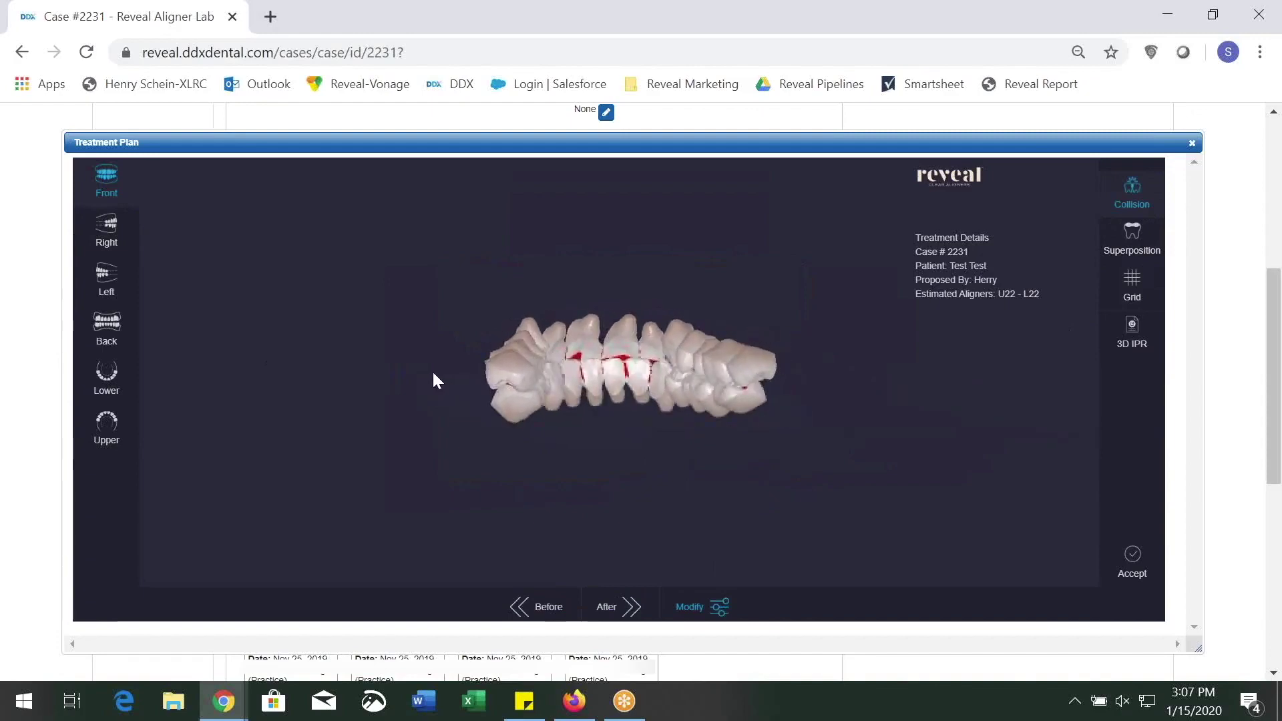
{"action": "left_click", "coordinate": [120, 198]}
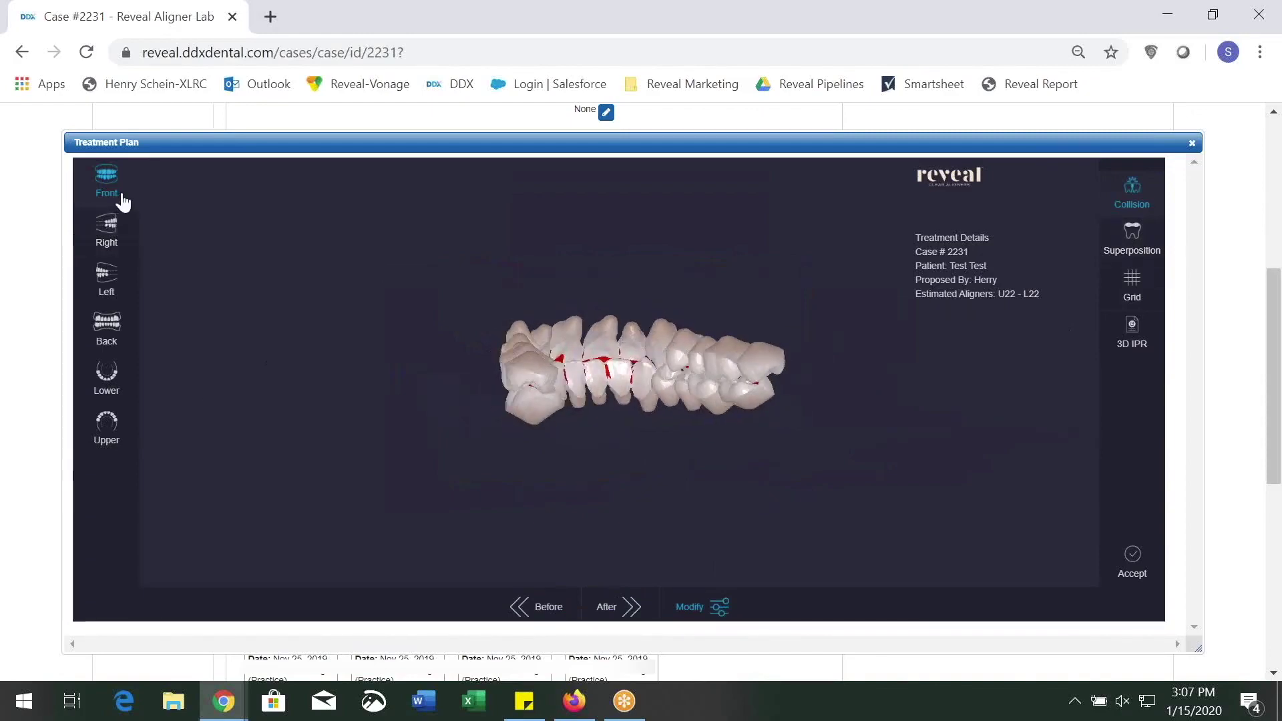
{"action": "left_click", "coordinate": [1133, 188]}
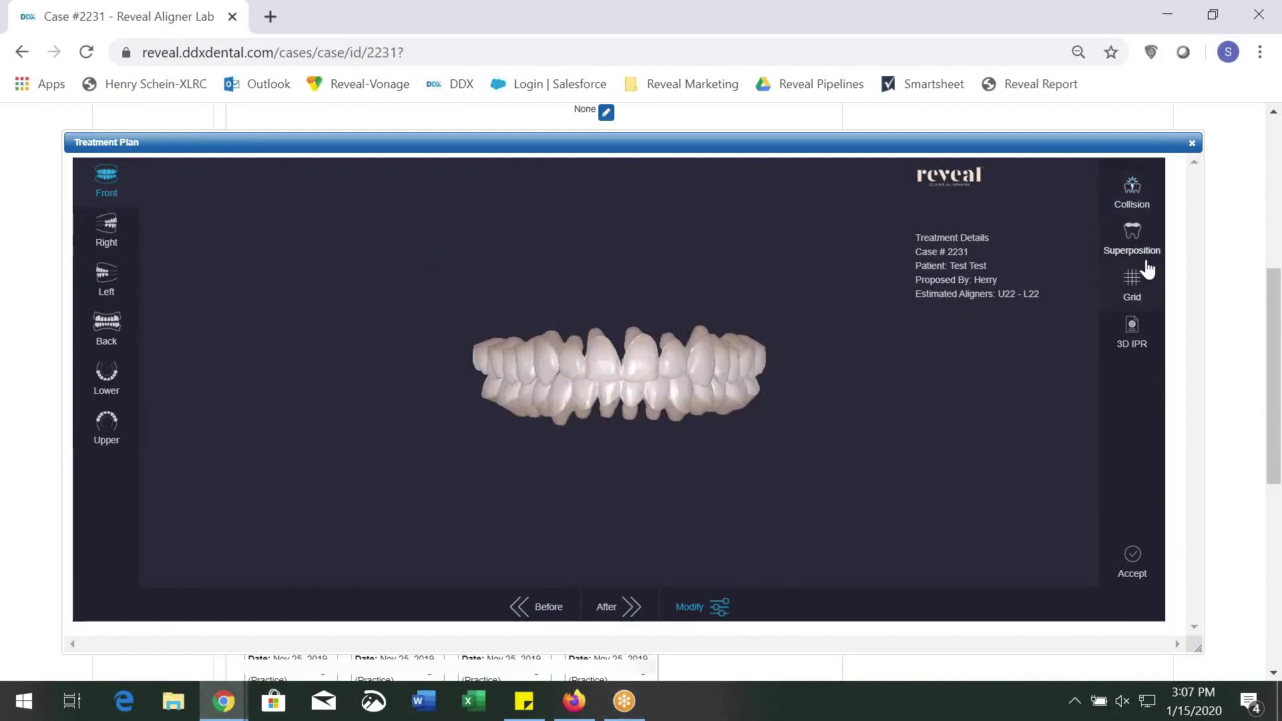
- Examine the superposition of the tooth positions, turn it off and return to the before and after models
{"action": "left_click", "coordinate": [1153, 240]}
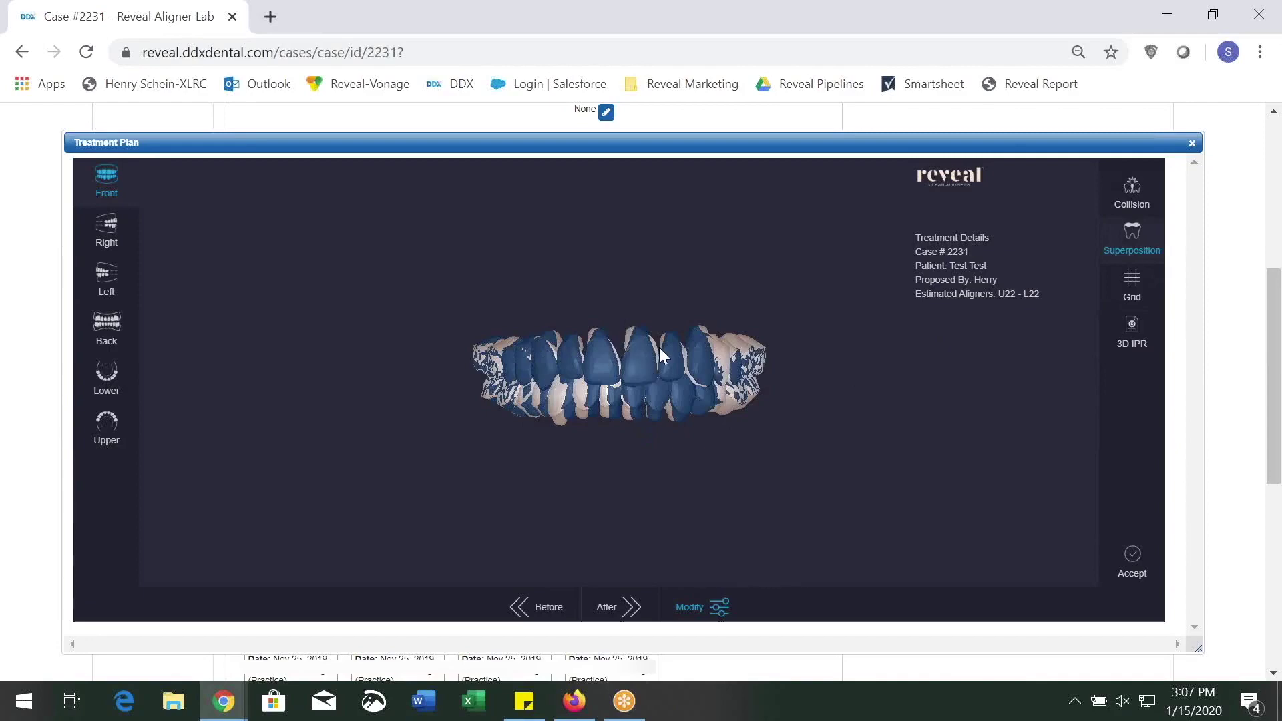
{"action": "left_click", "coordinate": [1144, 252]}
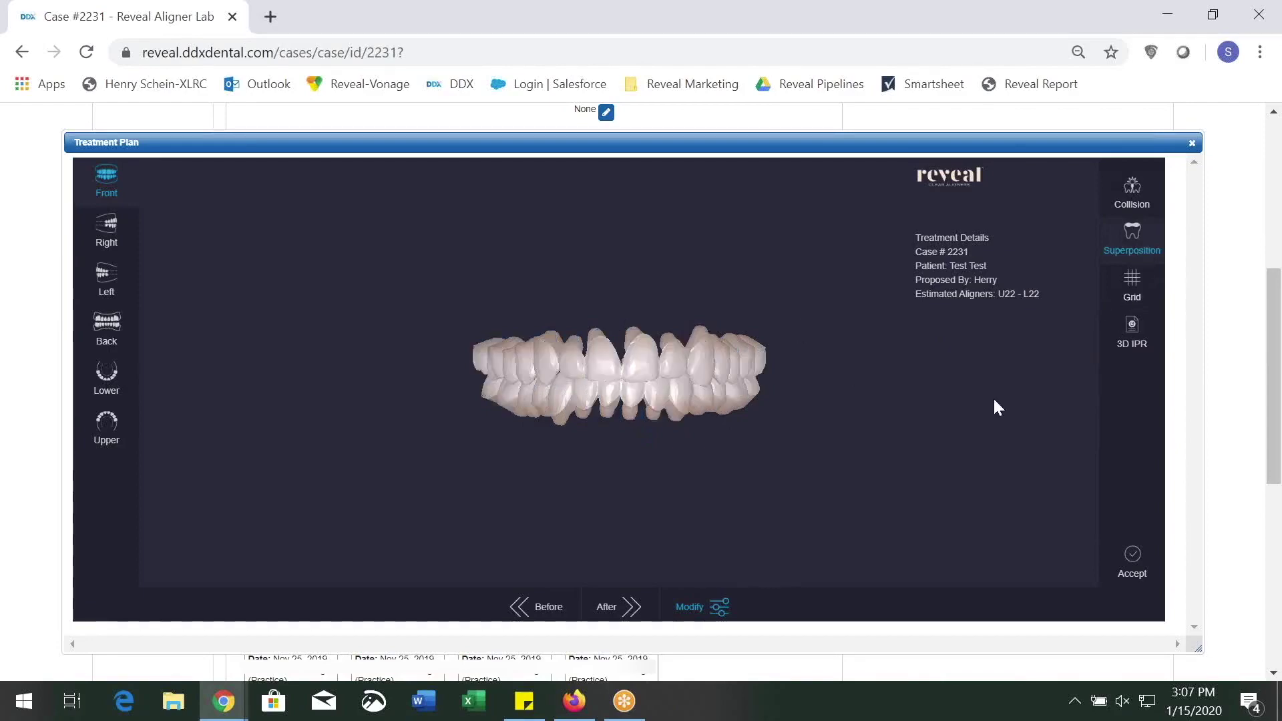
{"action": "left_click", "coordinate": [605, 606]}
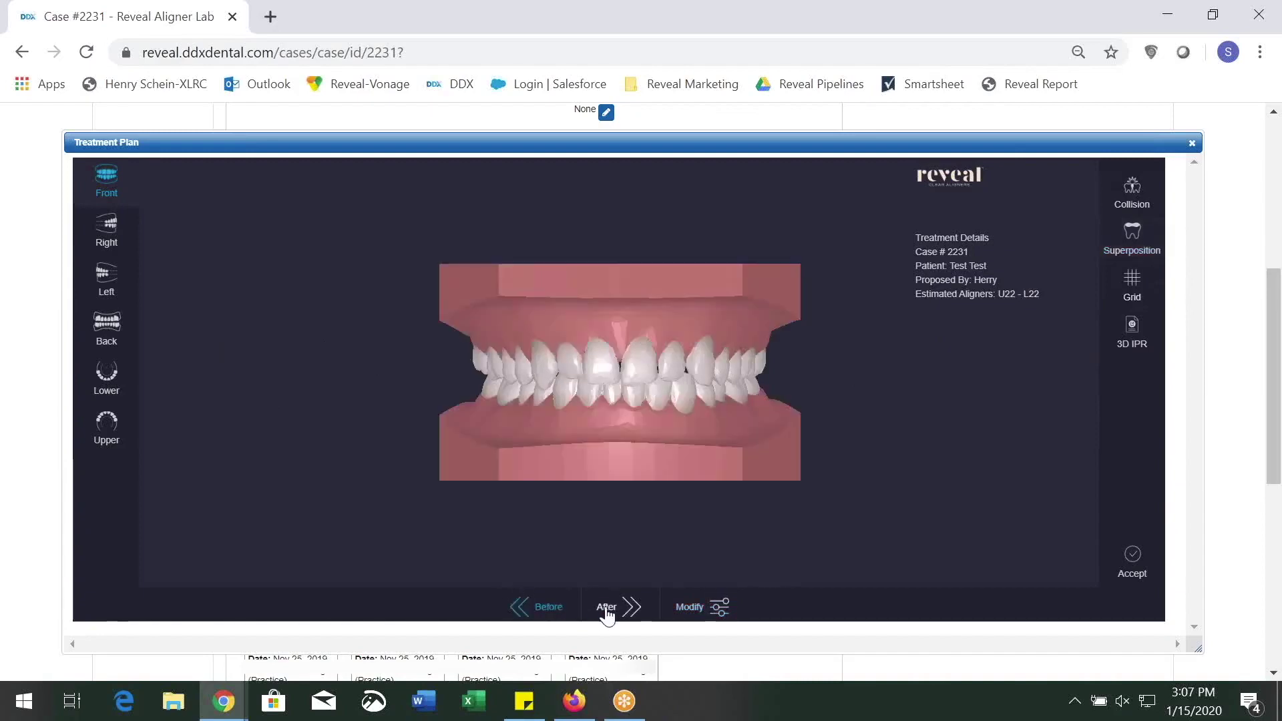
- Show the 3D IPR values on the teeth and rotate the model to examine where they apply
{"action": "left_click", "coordinate": [1133, 335]}
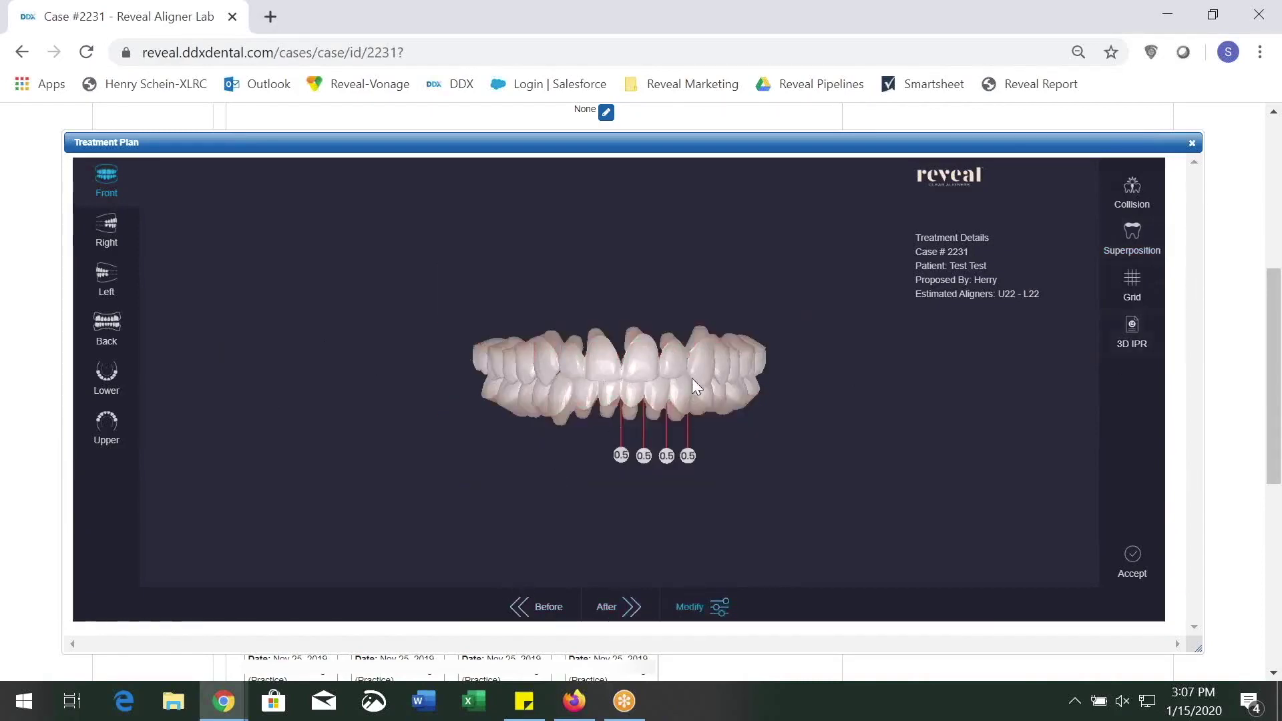
{"action": "mouse_move", "coordinate": [696, 379]}
{"action": "left_mouse_down"}
{"action": "mouse_move", "coordinate": [639, 395]}
{"action": "mouse_move", "coordinate": [686, 384]}
{"action": "left_mouse_up"}
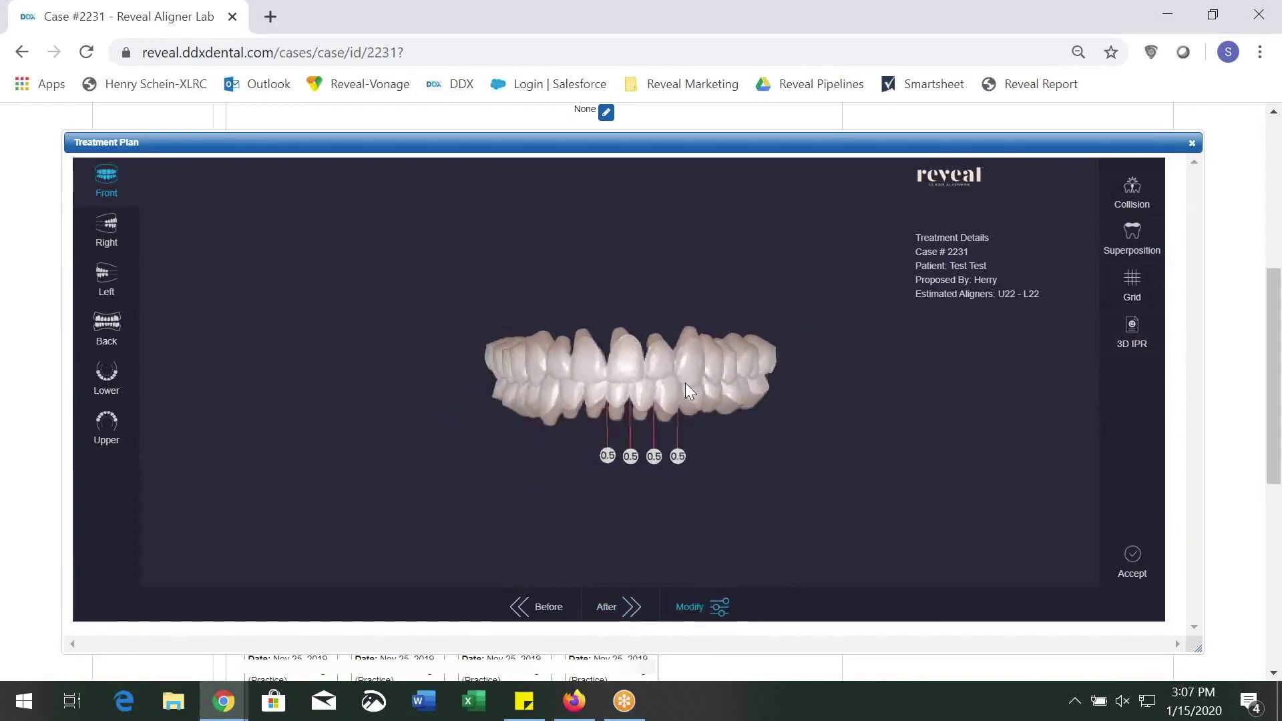